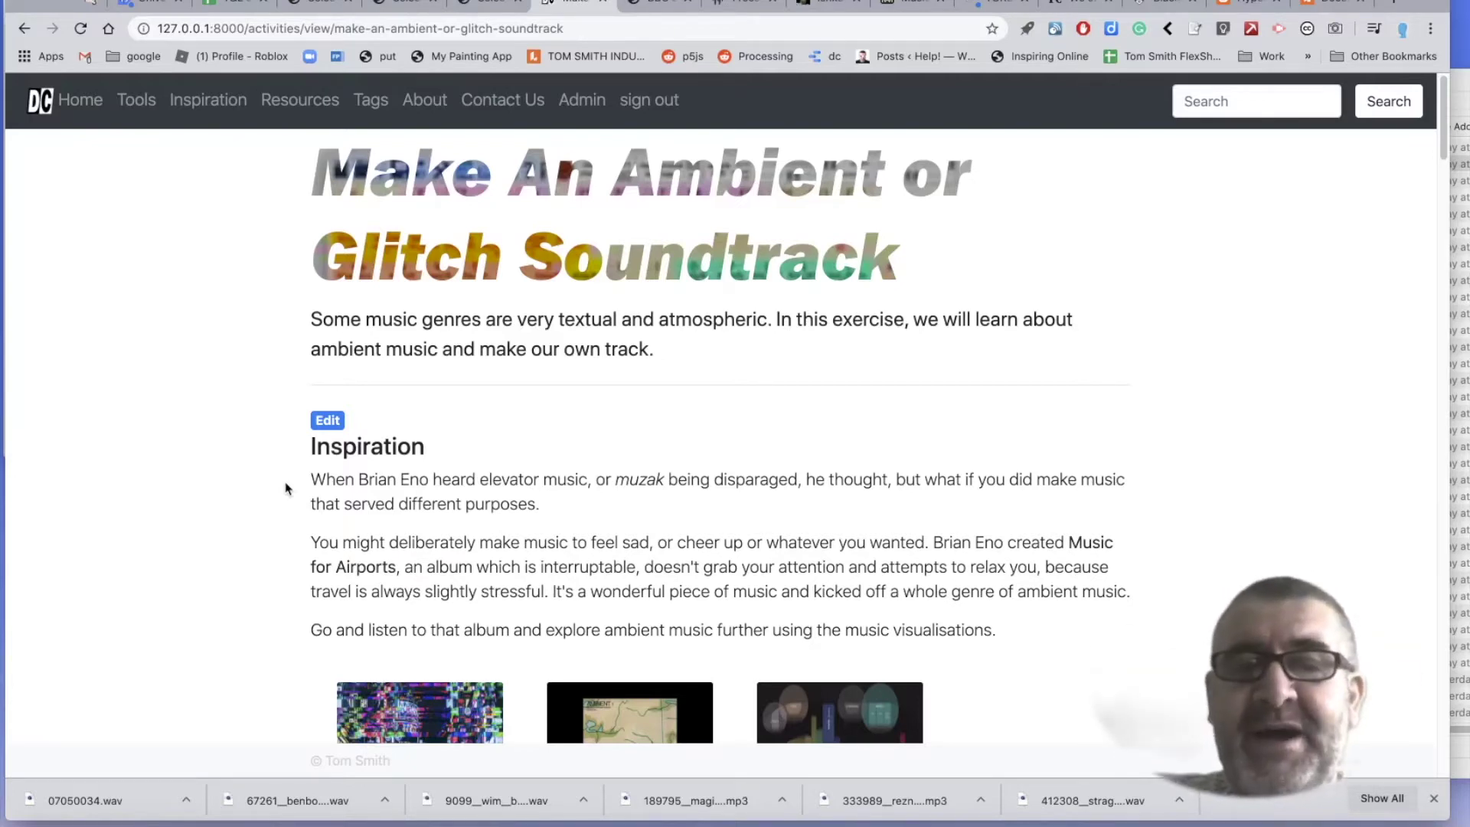
- Browse the ambient soundtrack activity's Resources and follow the midiworld.com link under Midi World
scroll(286, 488, down, 15)
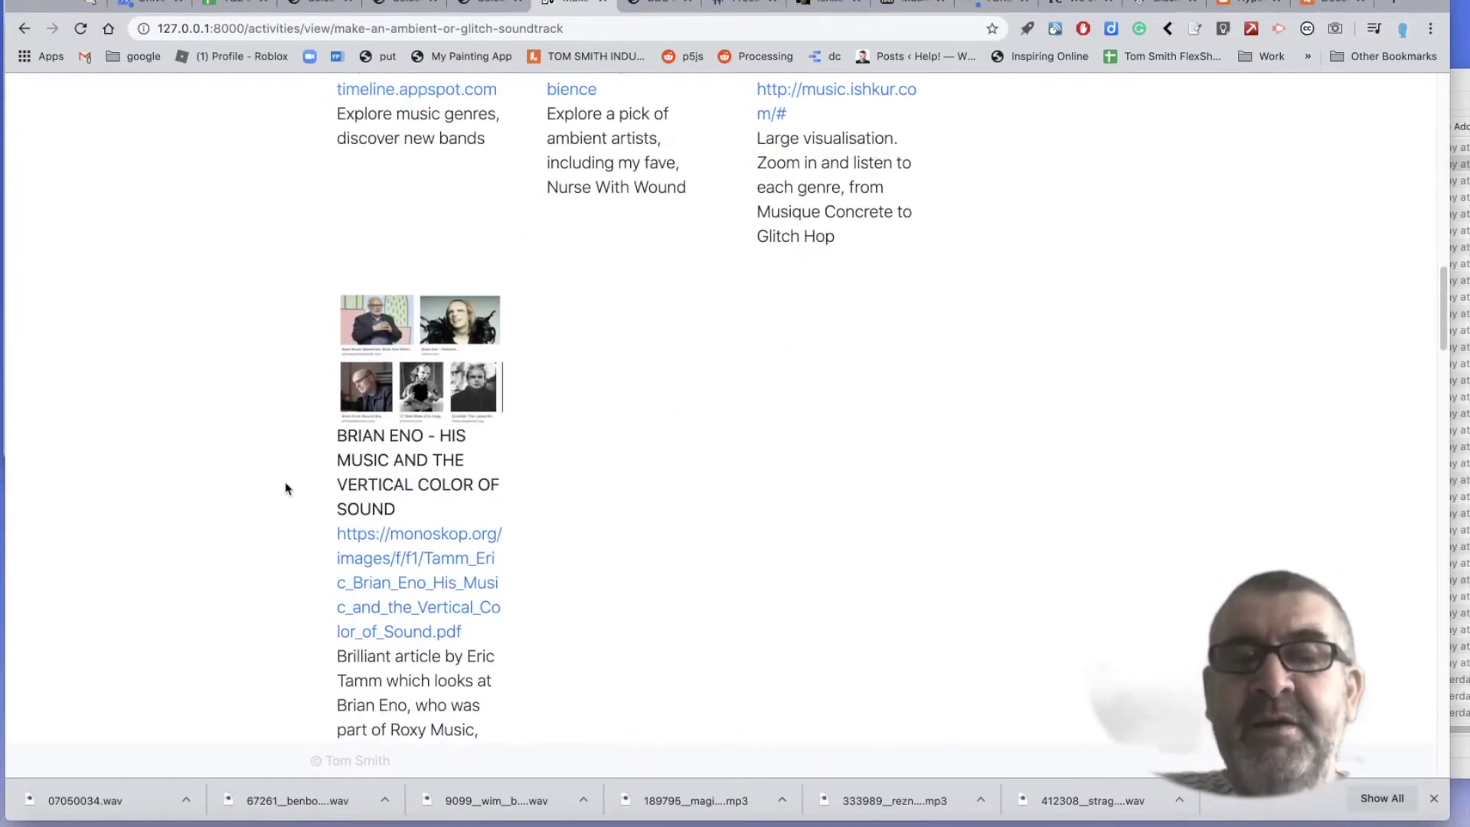
scroll(286, 489, down, 15)
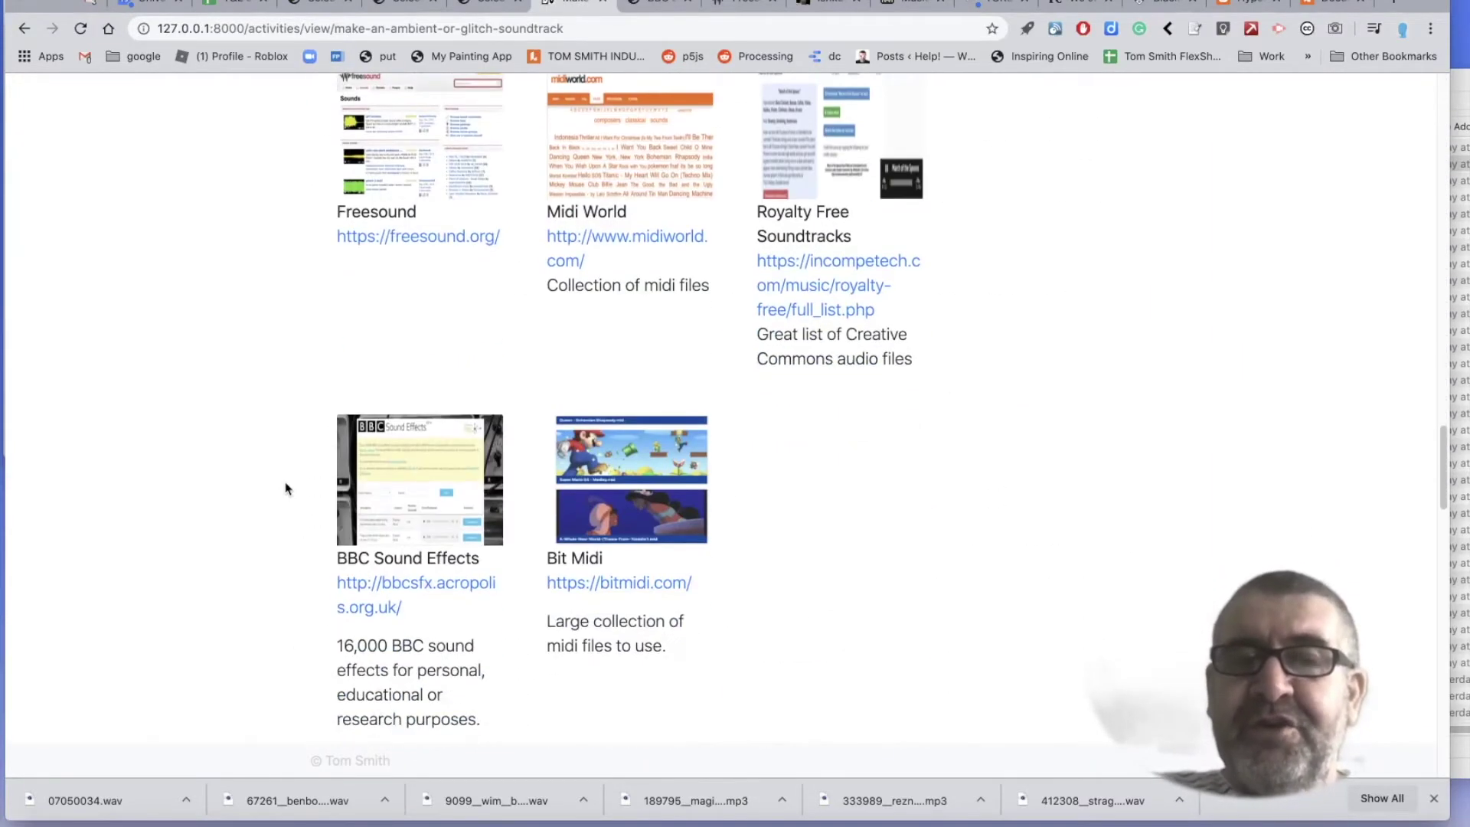
scroll(286, 489, up, 3)
click(636, 360)
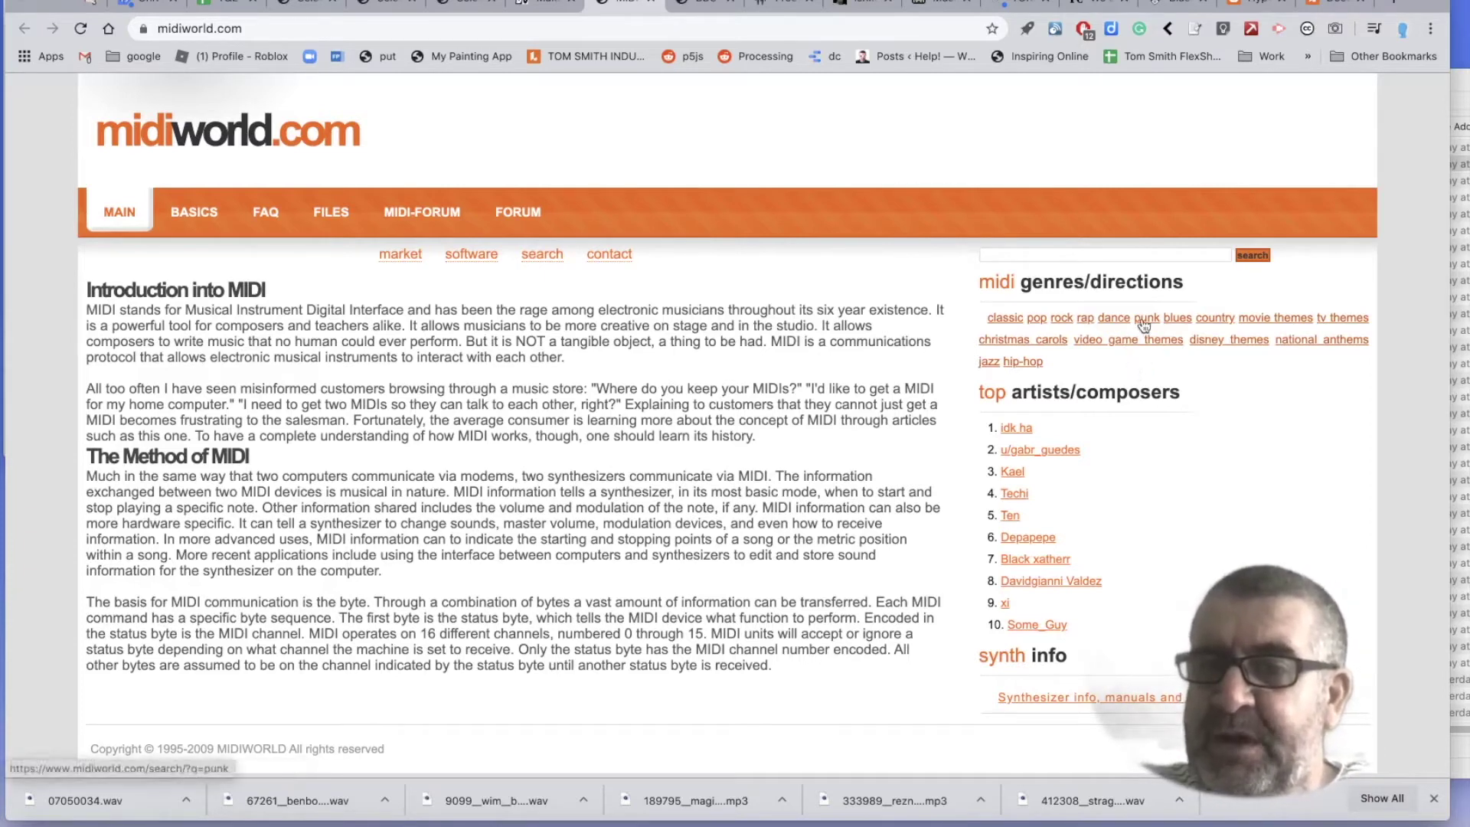
- Download The Look of Love (ABC) from midiworld's rock genre list
click(1057, 321)
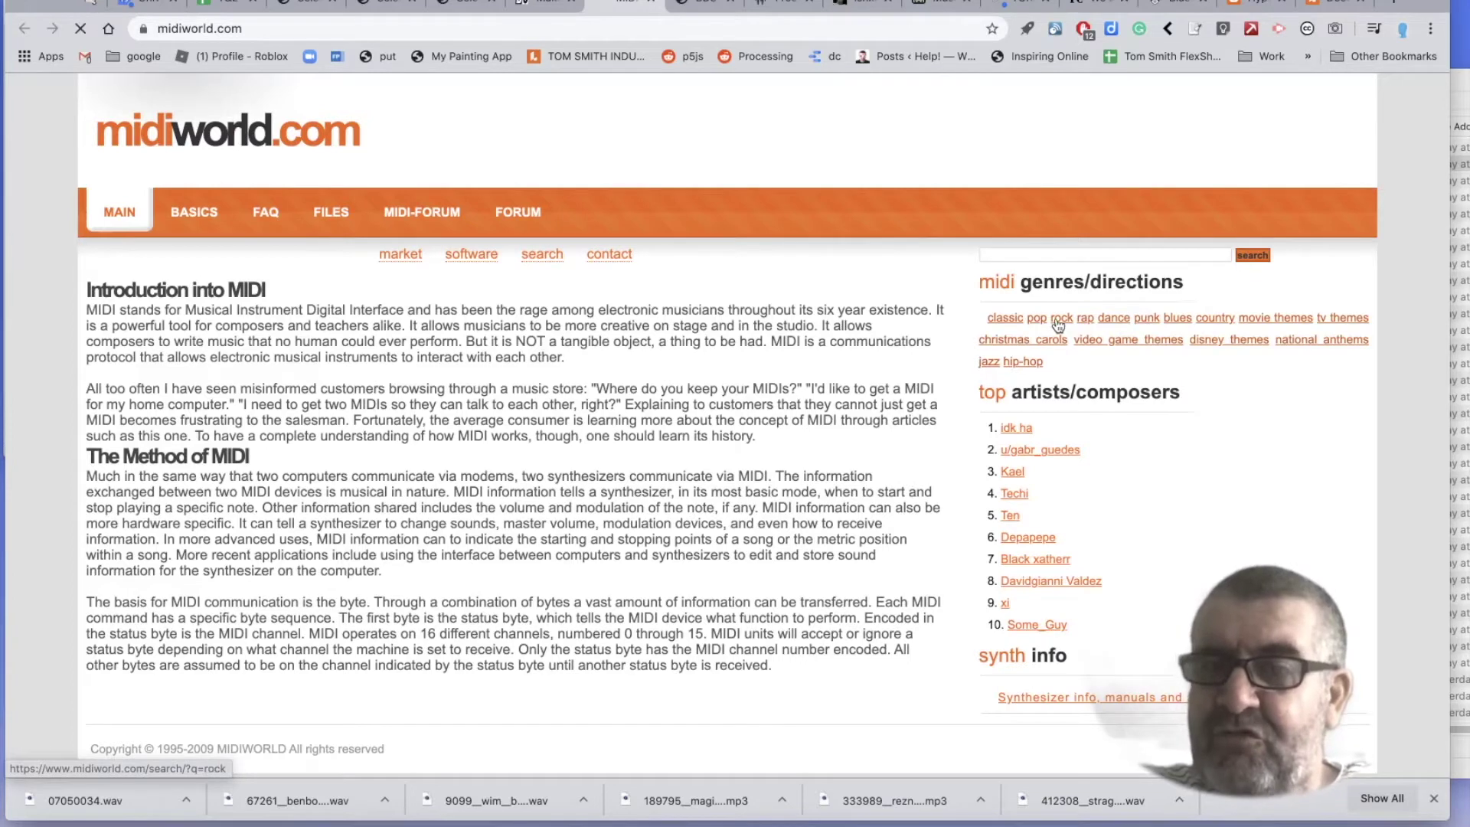
scroll(870, 461, down, 2)
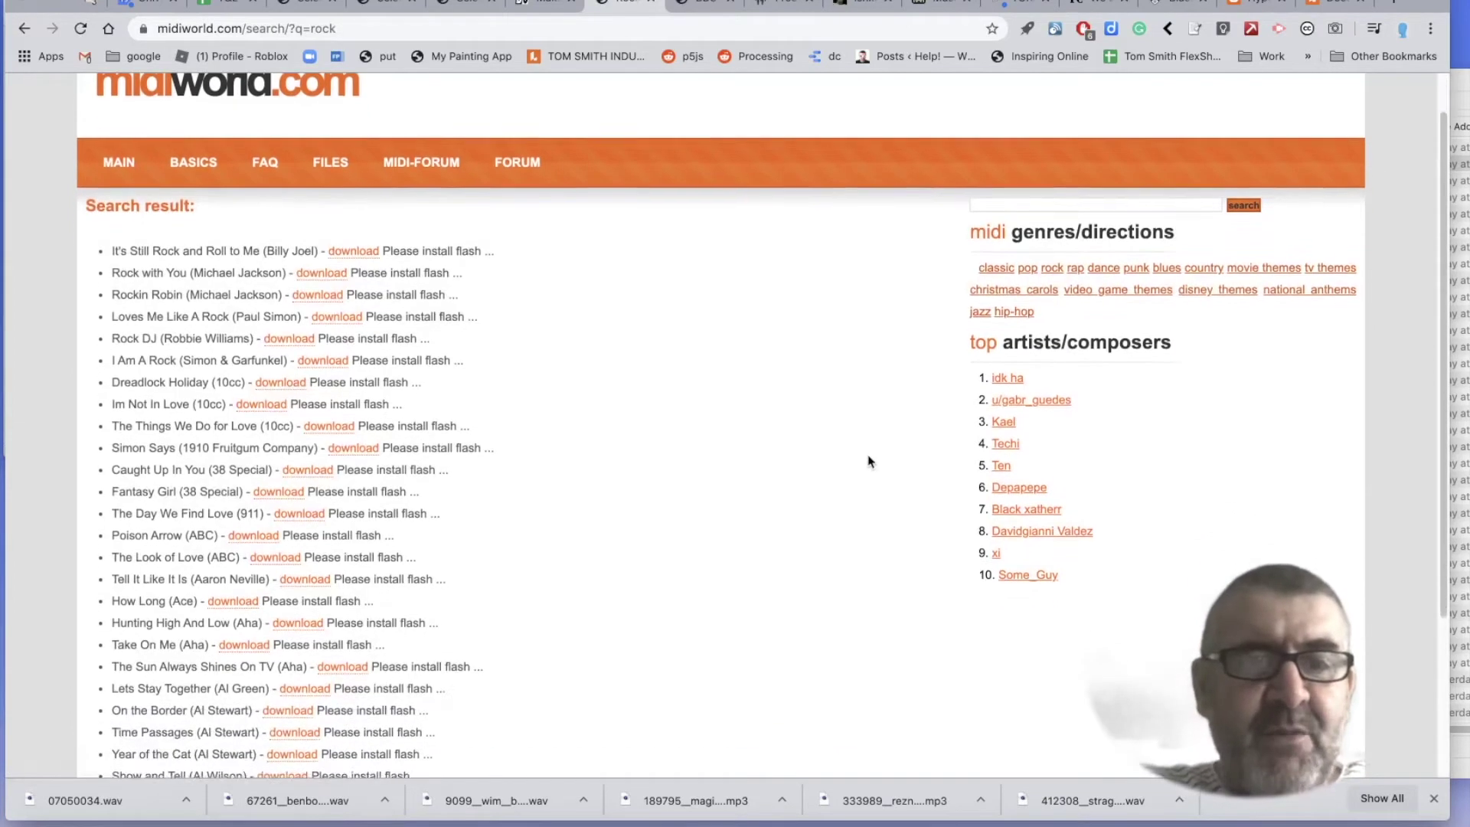
scroll(869, 461, down, 3)
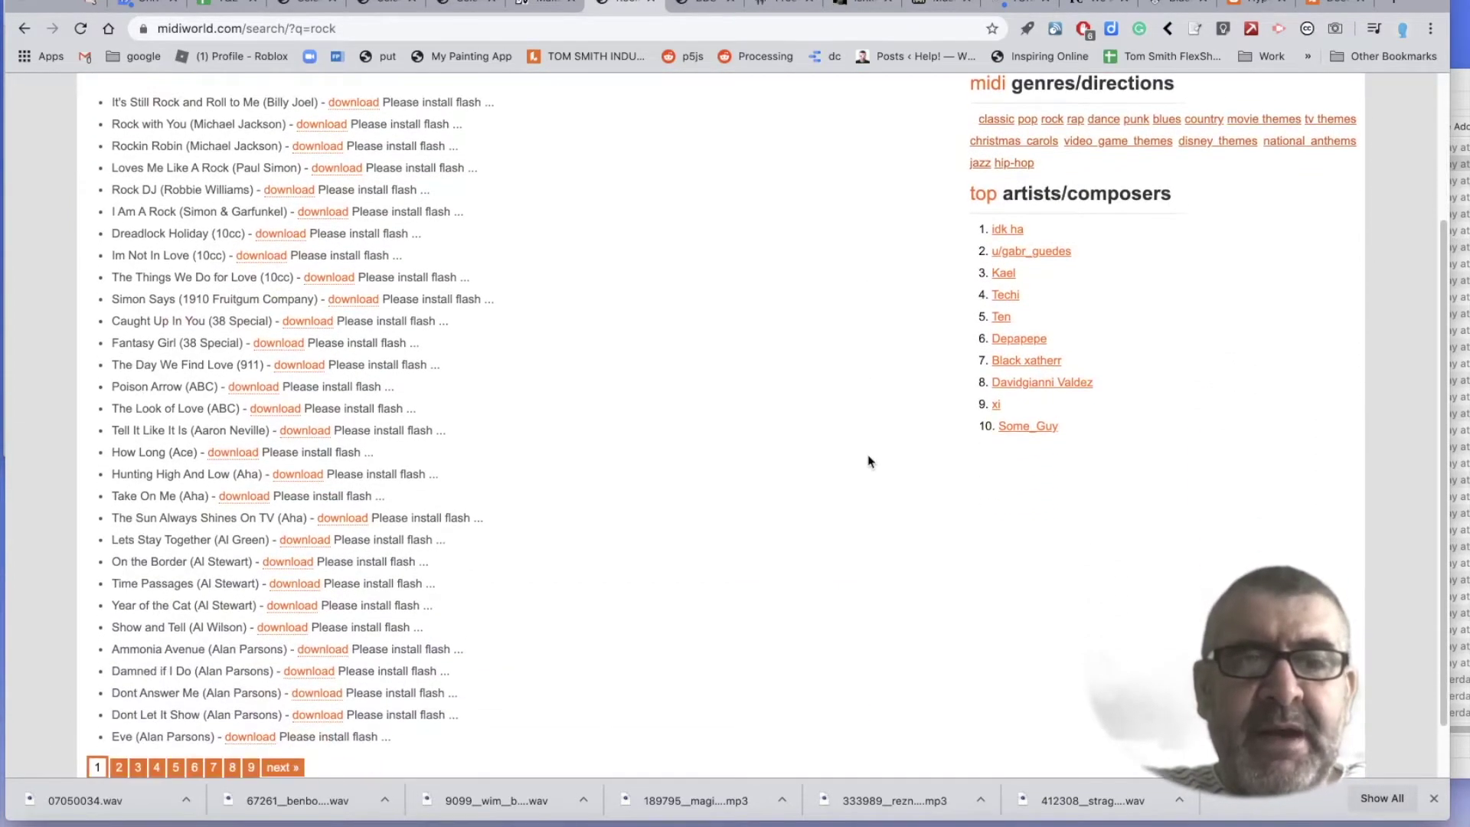
scroll(870, 461, down, 2)
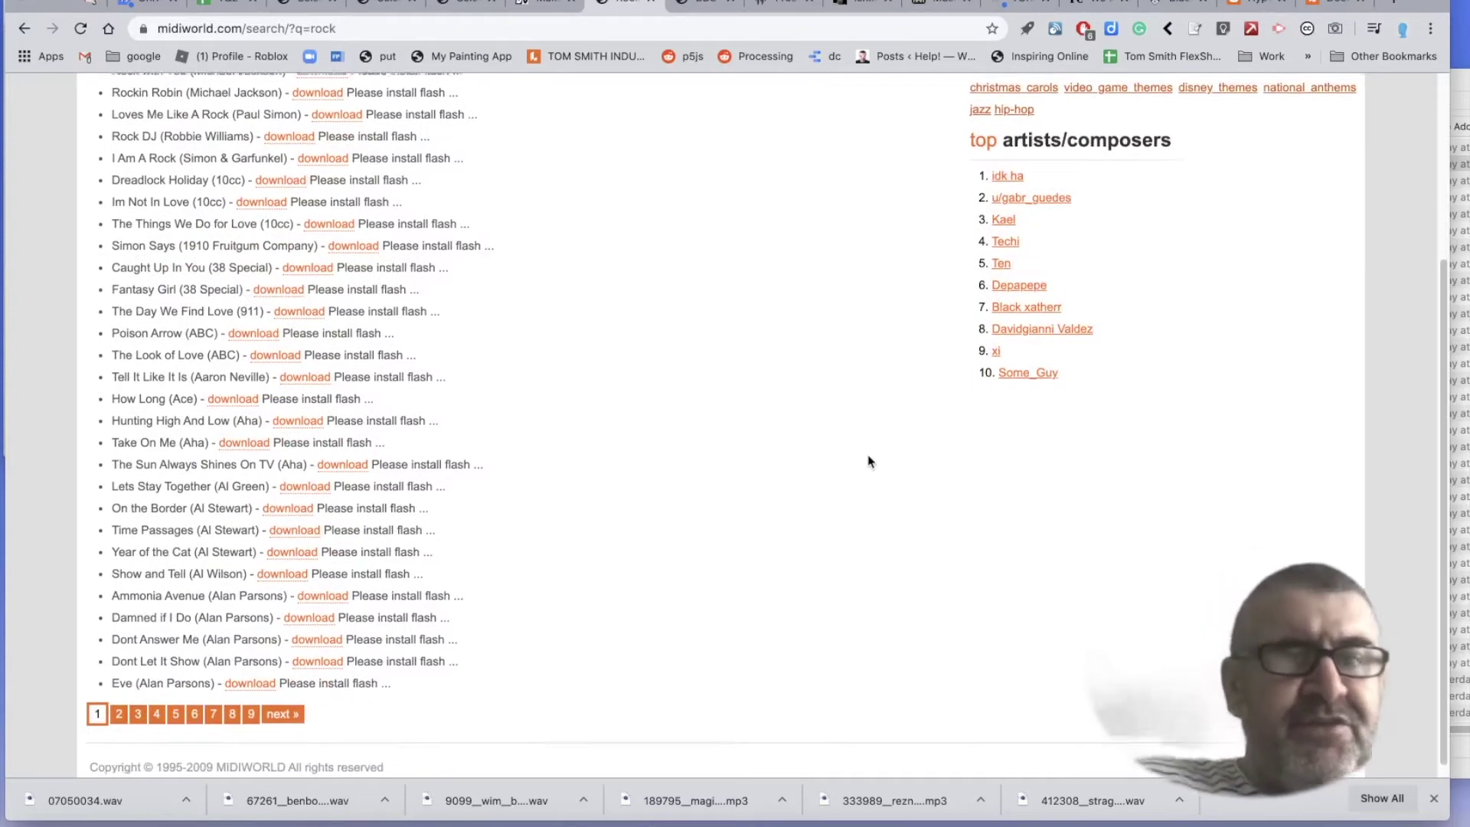
scroll(870, 461, down, 1)
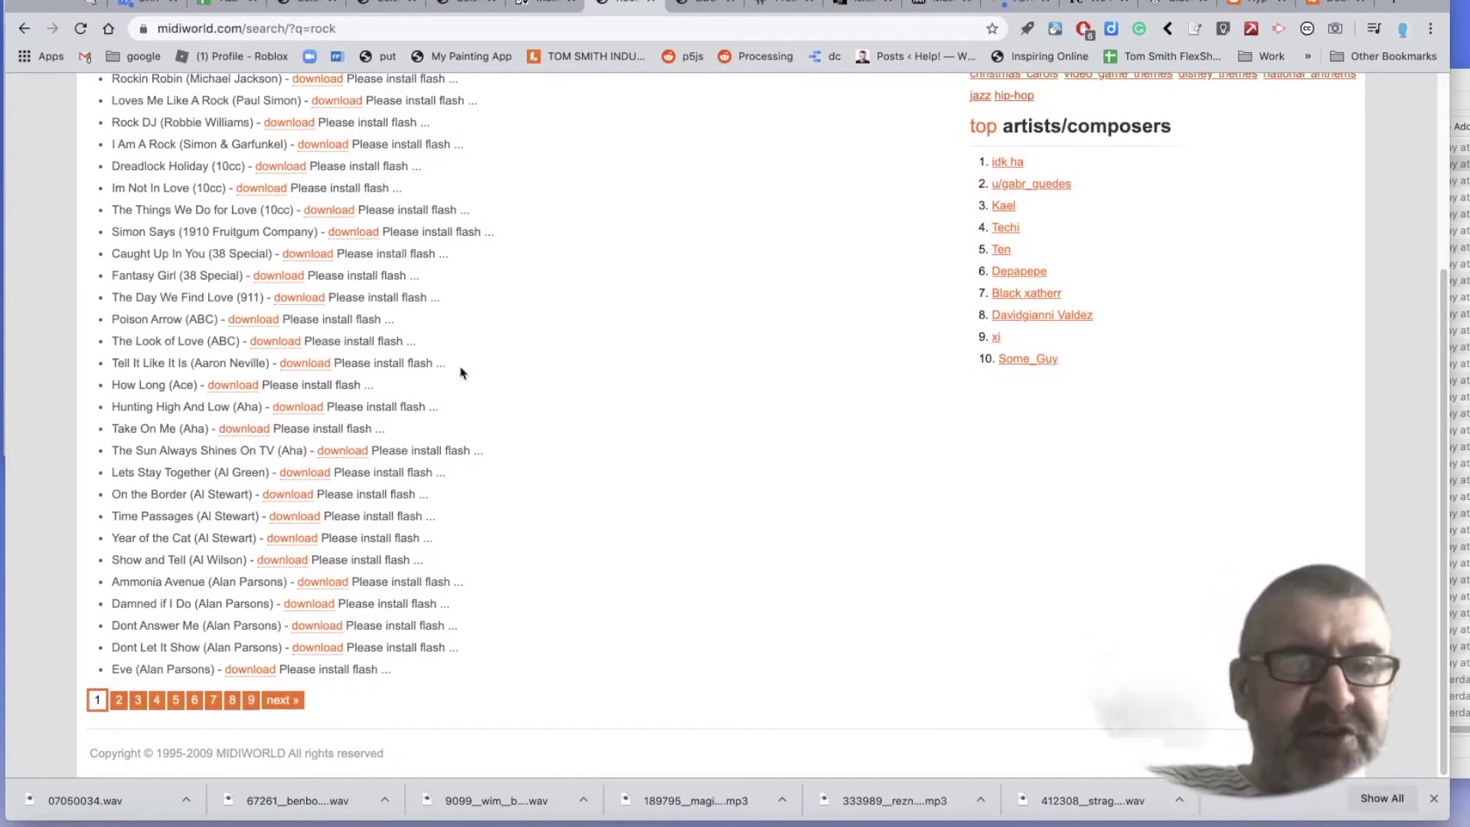
click(279, 344)
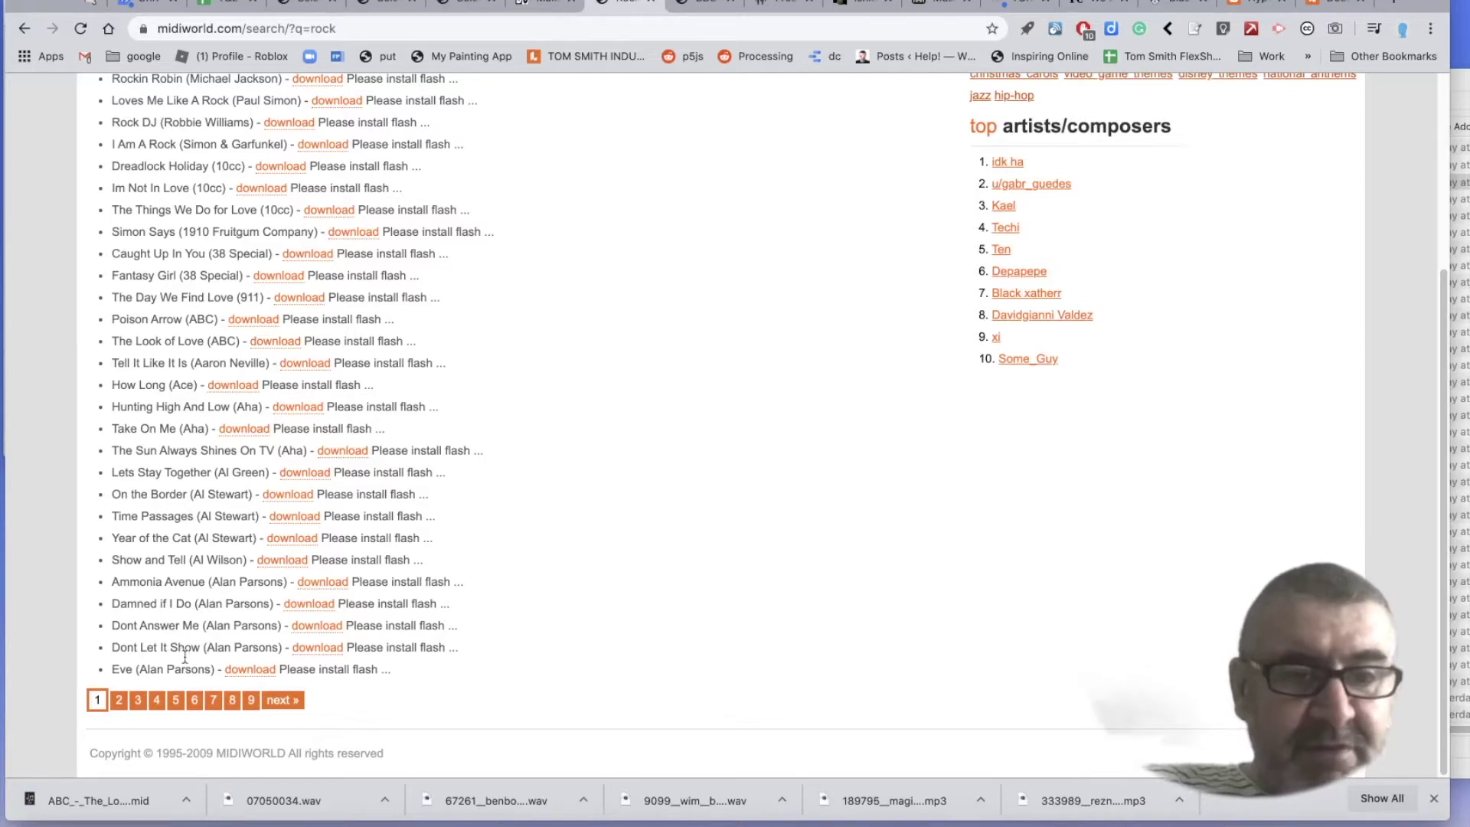
- Return to the soundtrack activity page tab
scroll(188, 596, up, 2)
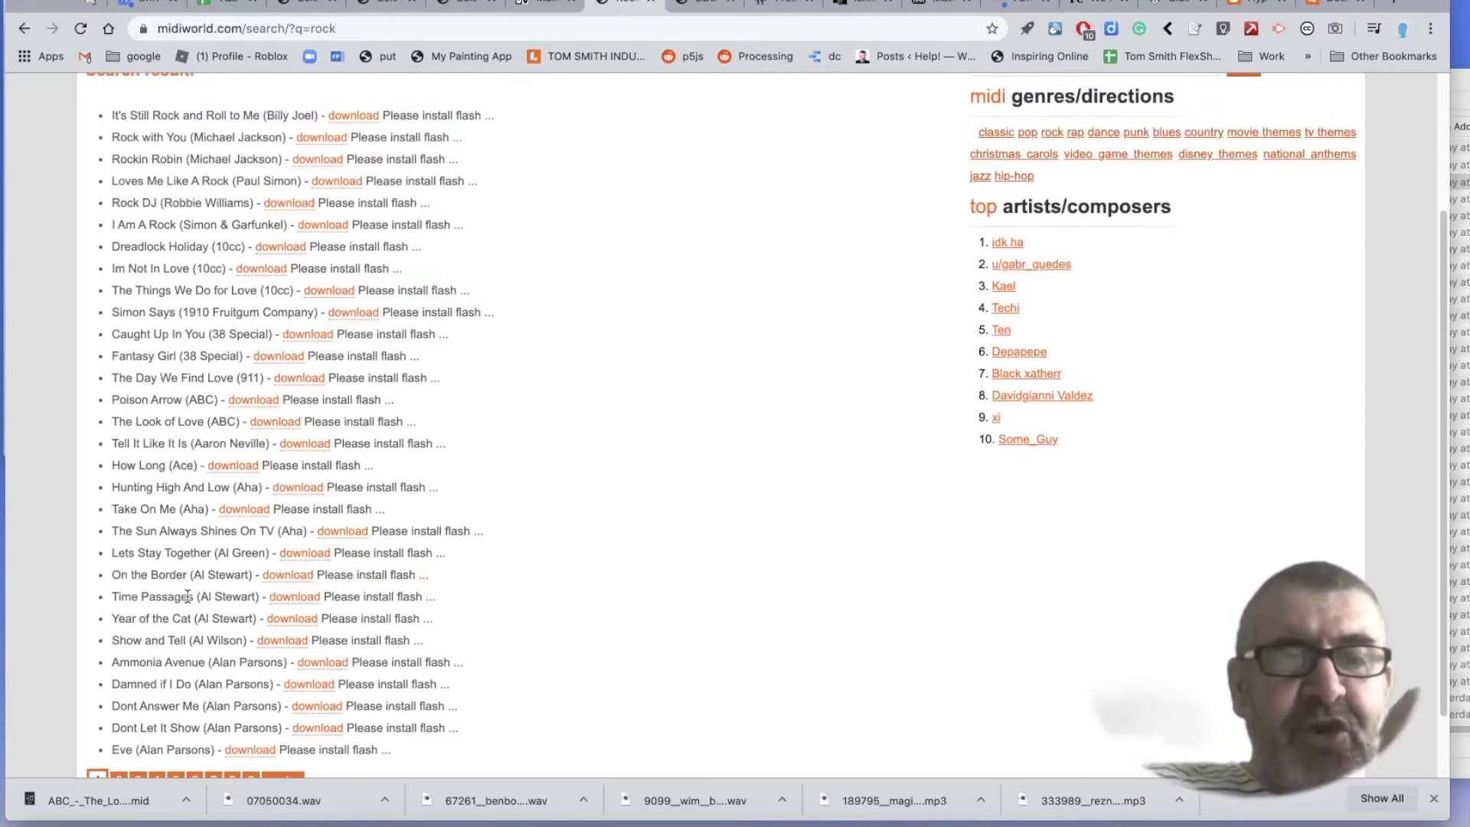
scroll(188, 596, up, 2)
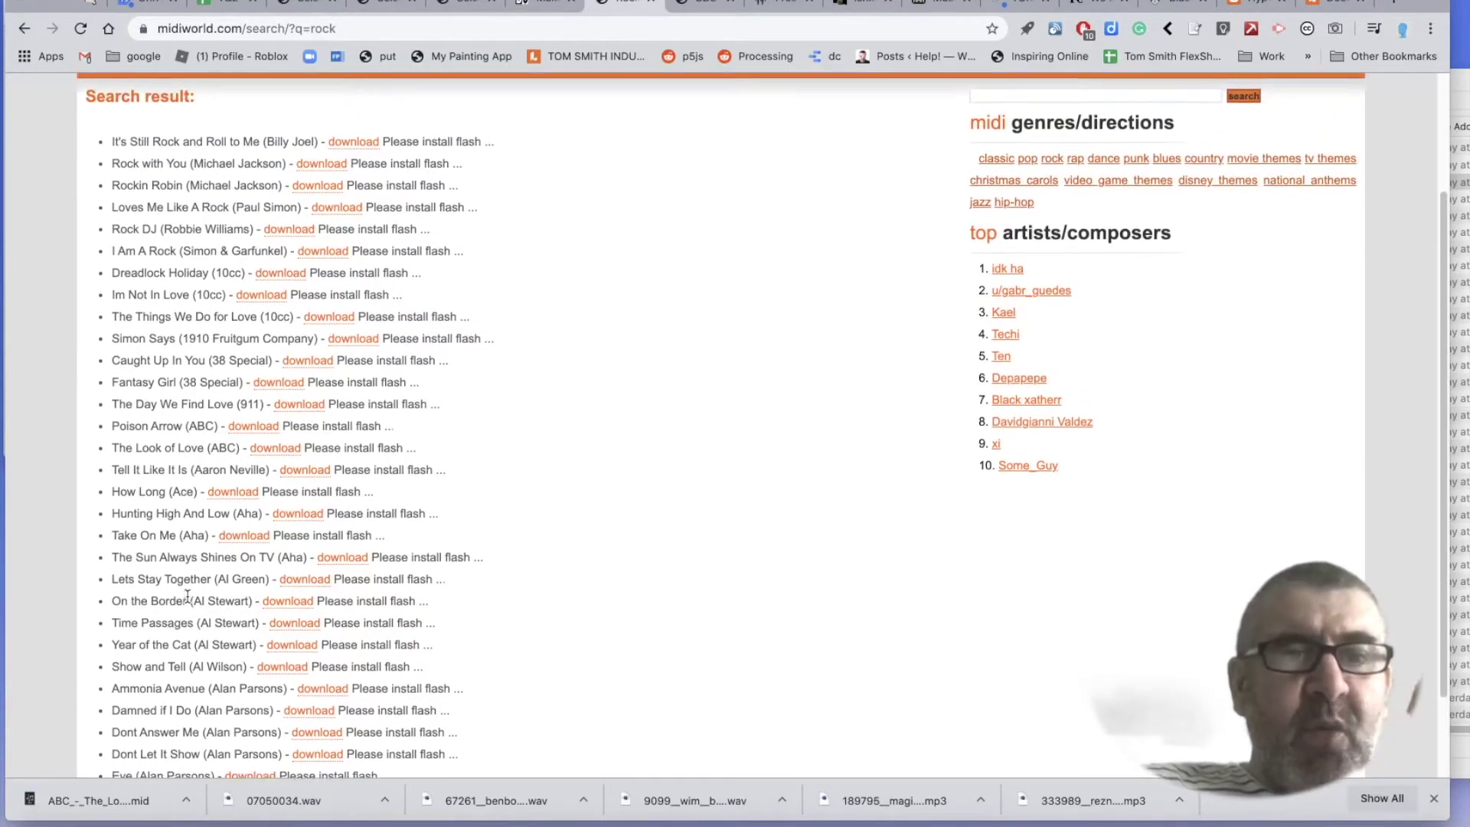
scroll(187, 597, down, 3)
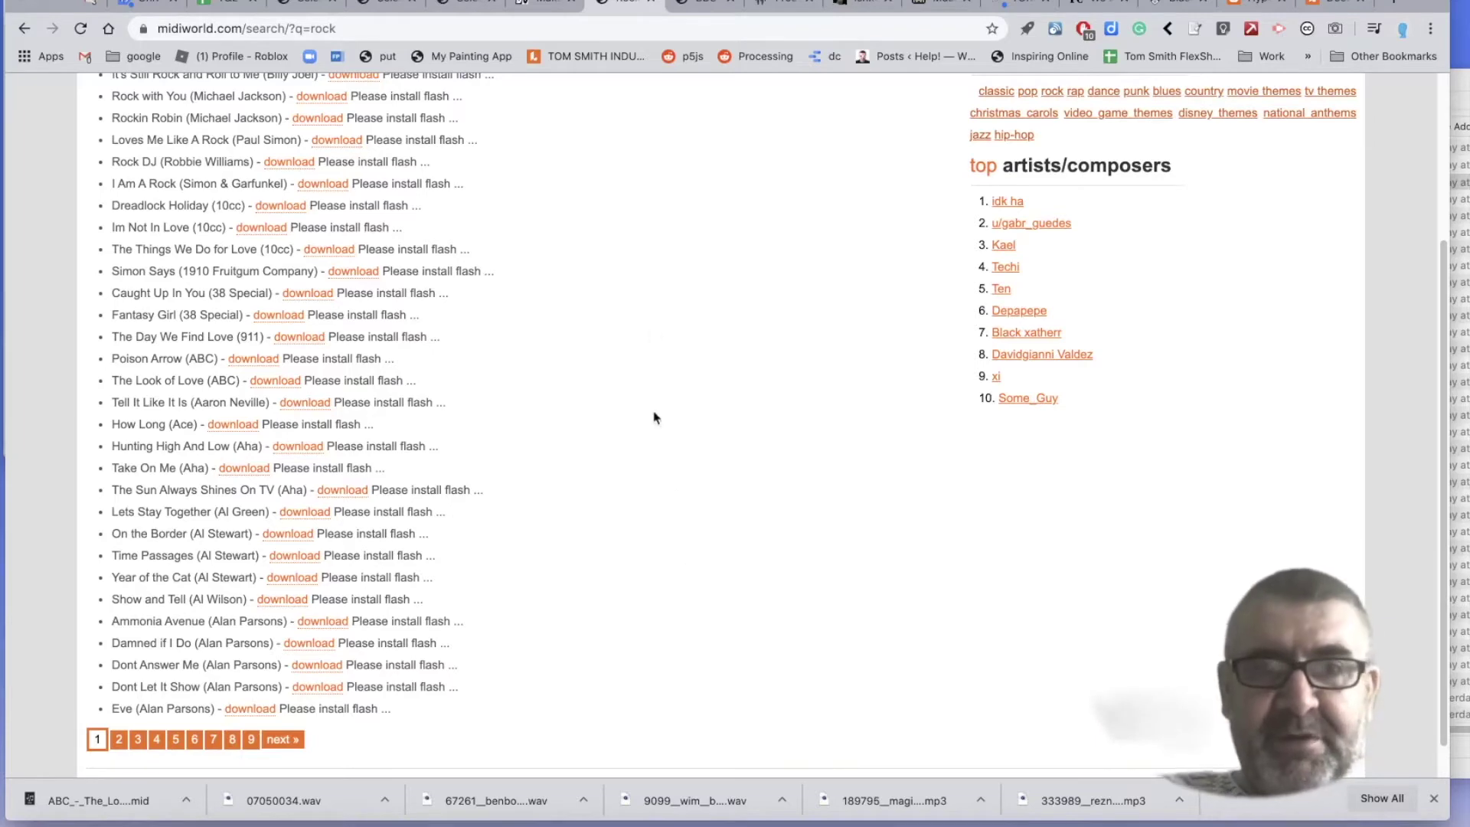
click(546, 5)
- Preview and download 'Pirates of the Caribbean - He's a Pirate (3).mid' from bitmidi.com, then return to the activity
scroll(792, 417, down, 3)
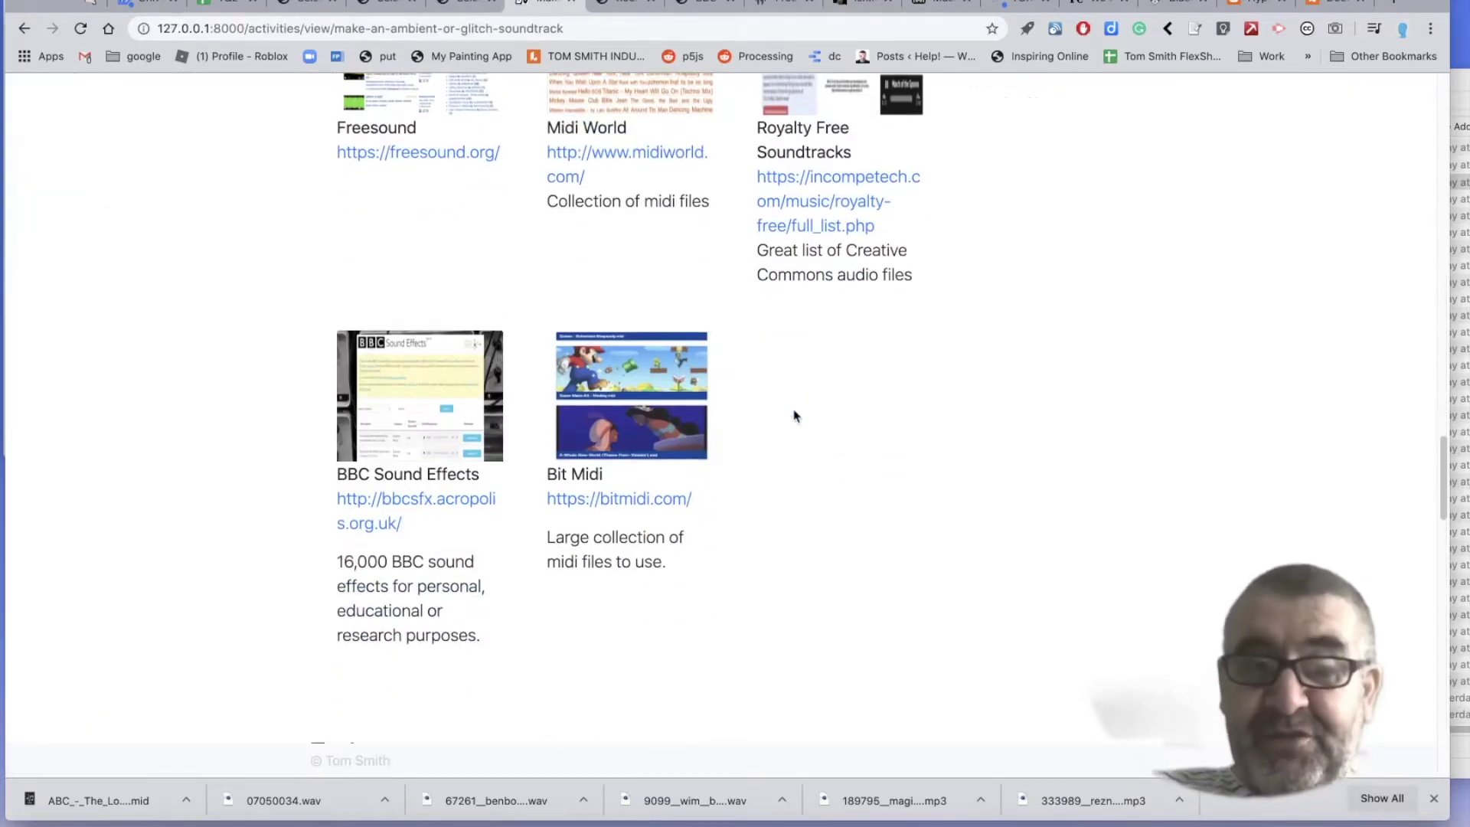
click(647, 506)
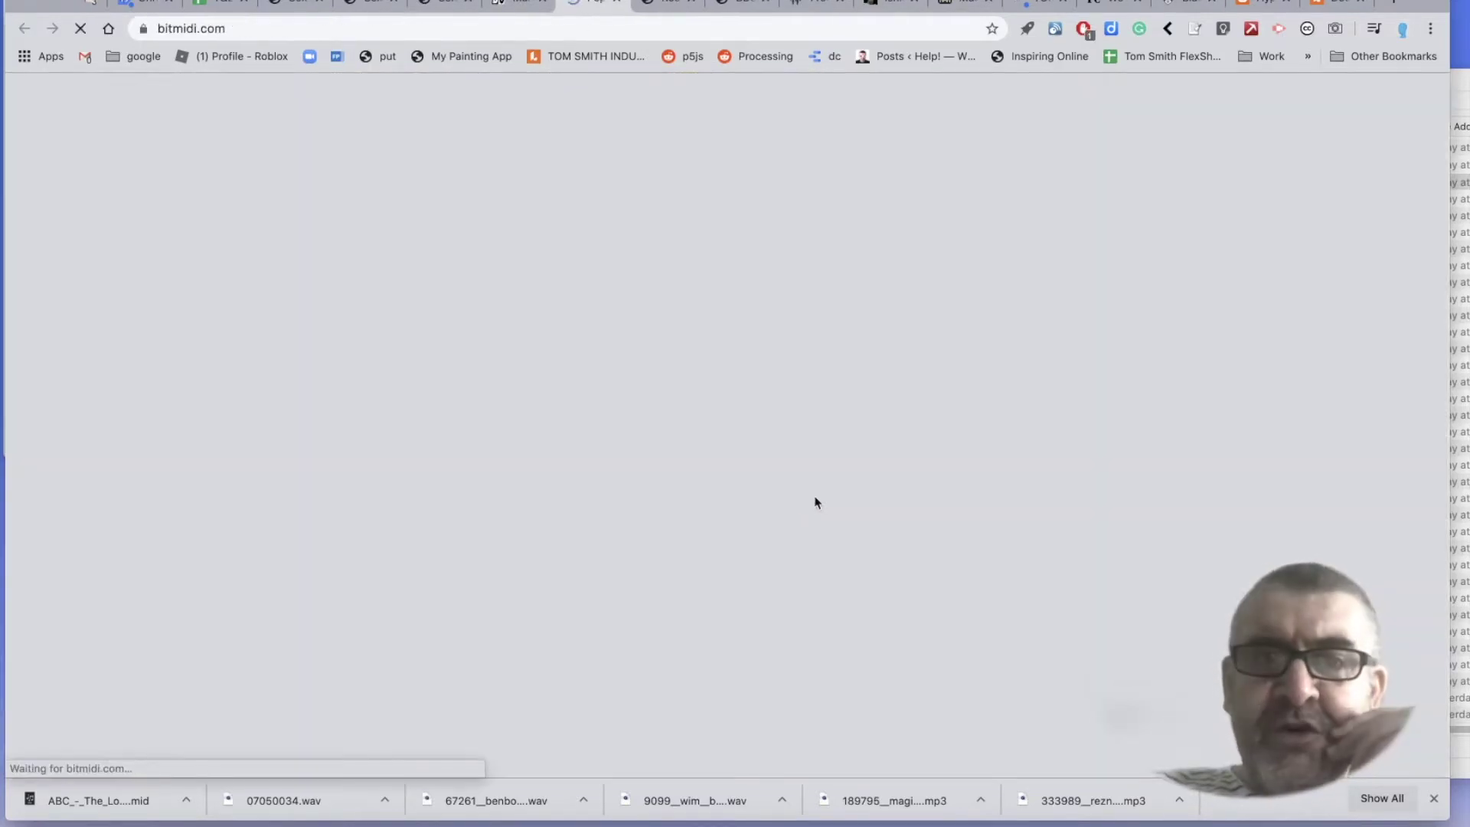
scroll(816, 502, down, 15)
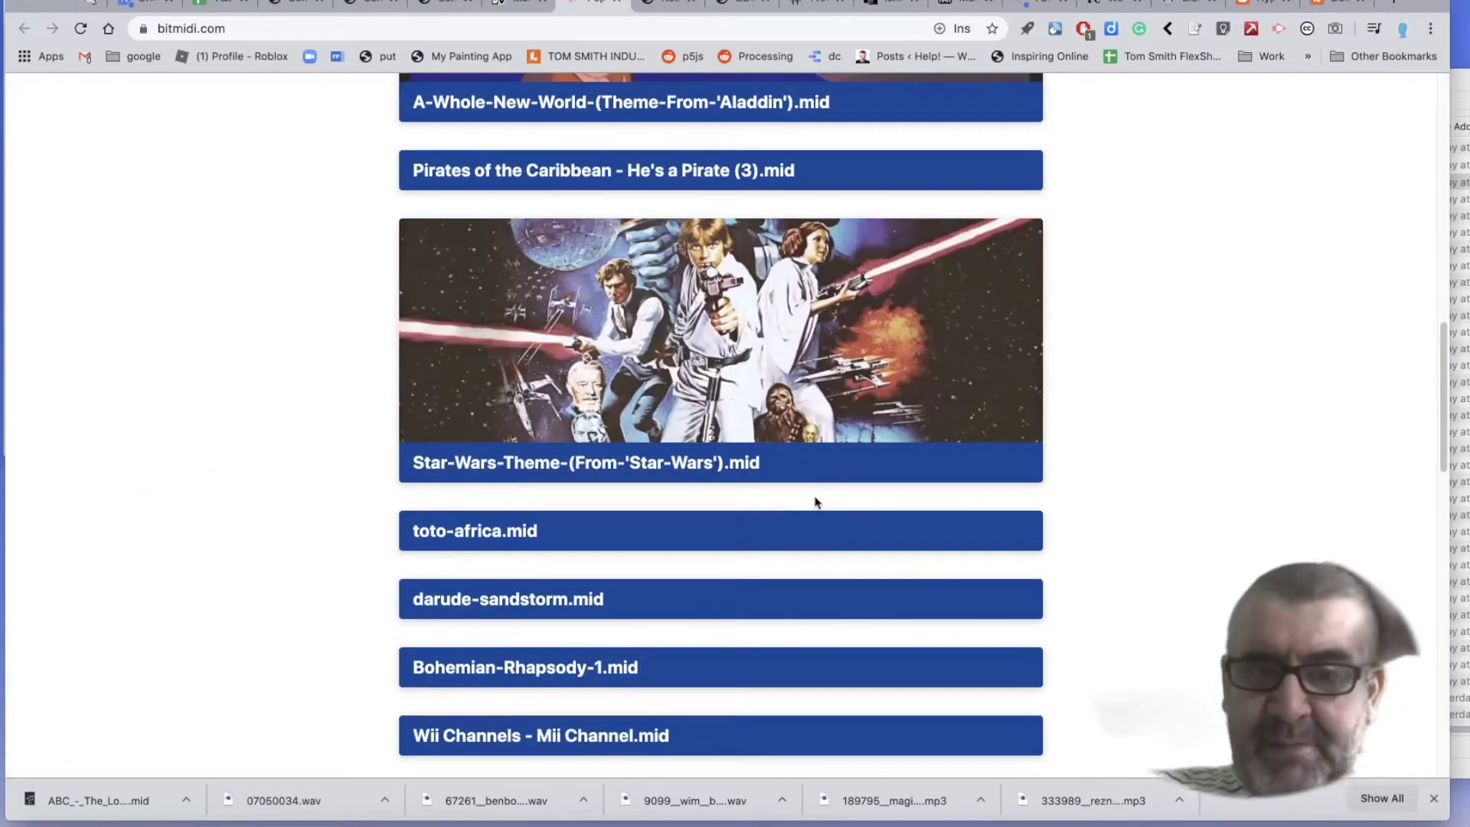
click(613, 172)
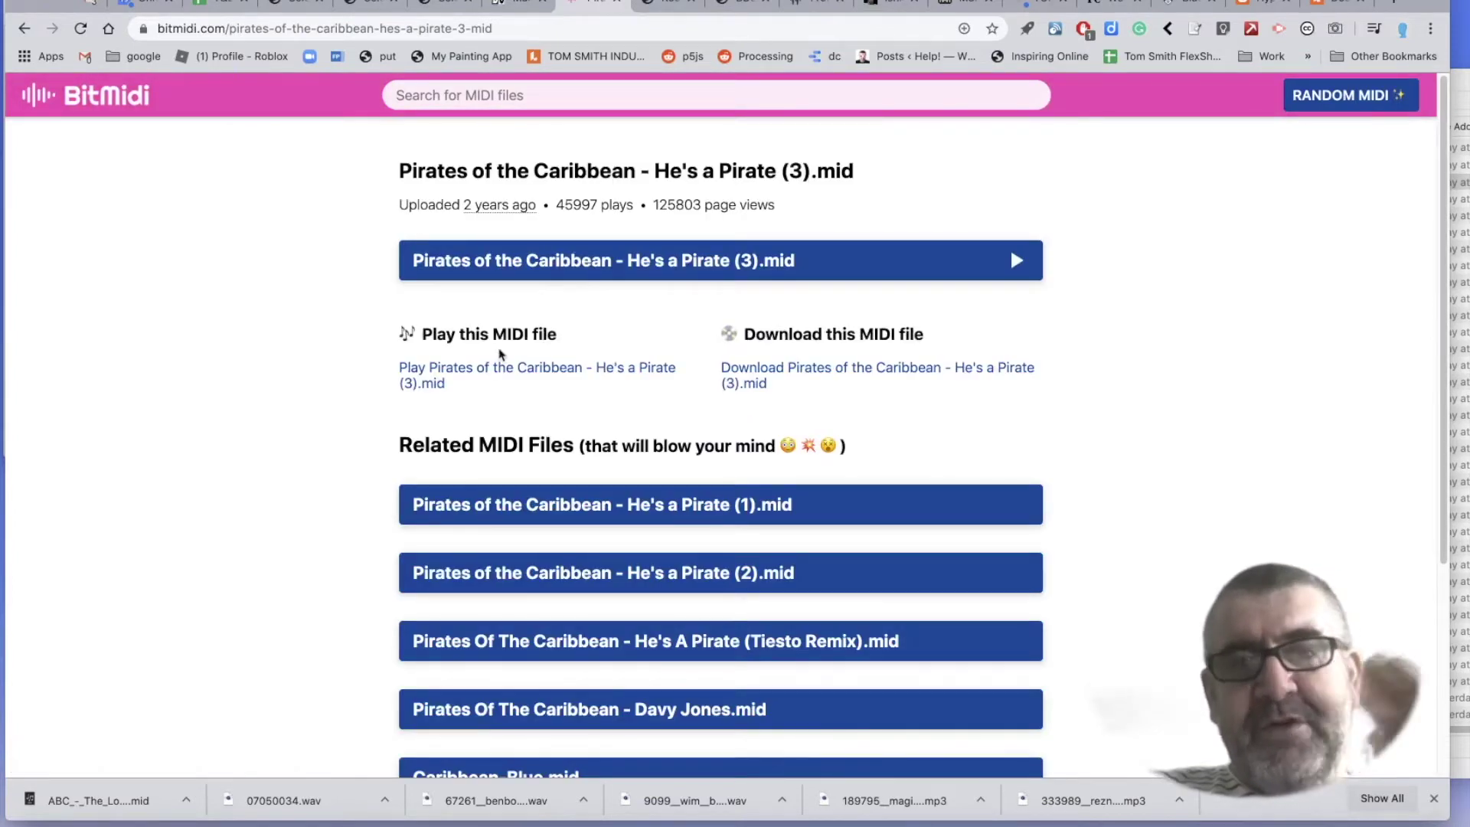
click(482, 372)
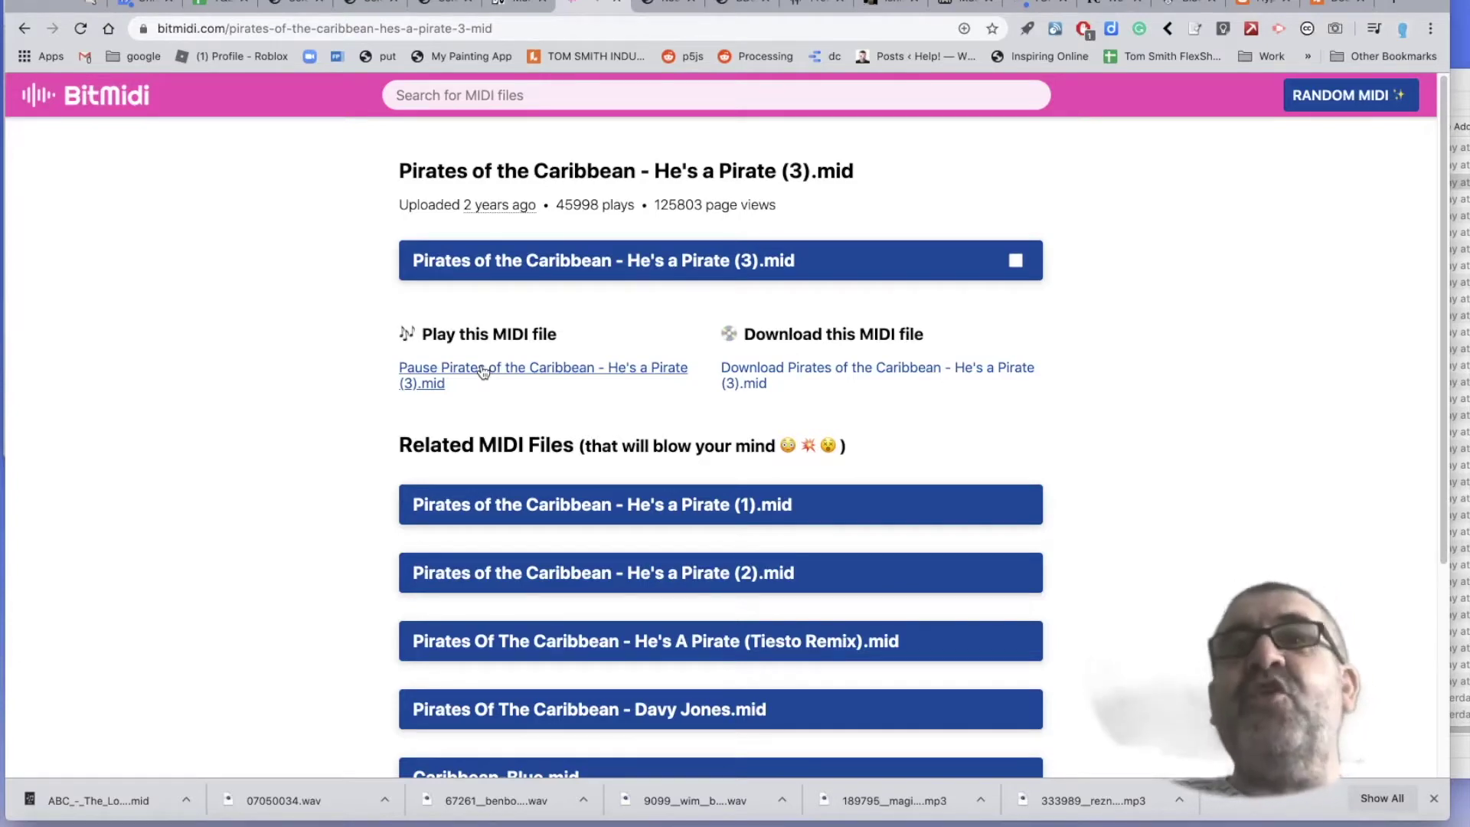
click(747, 378)
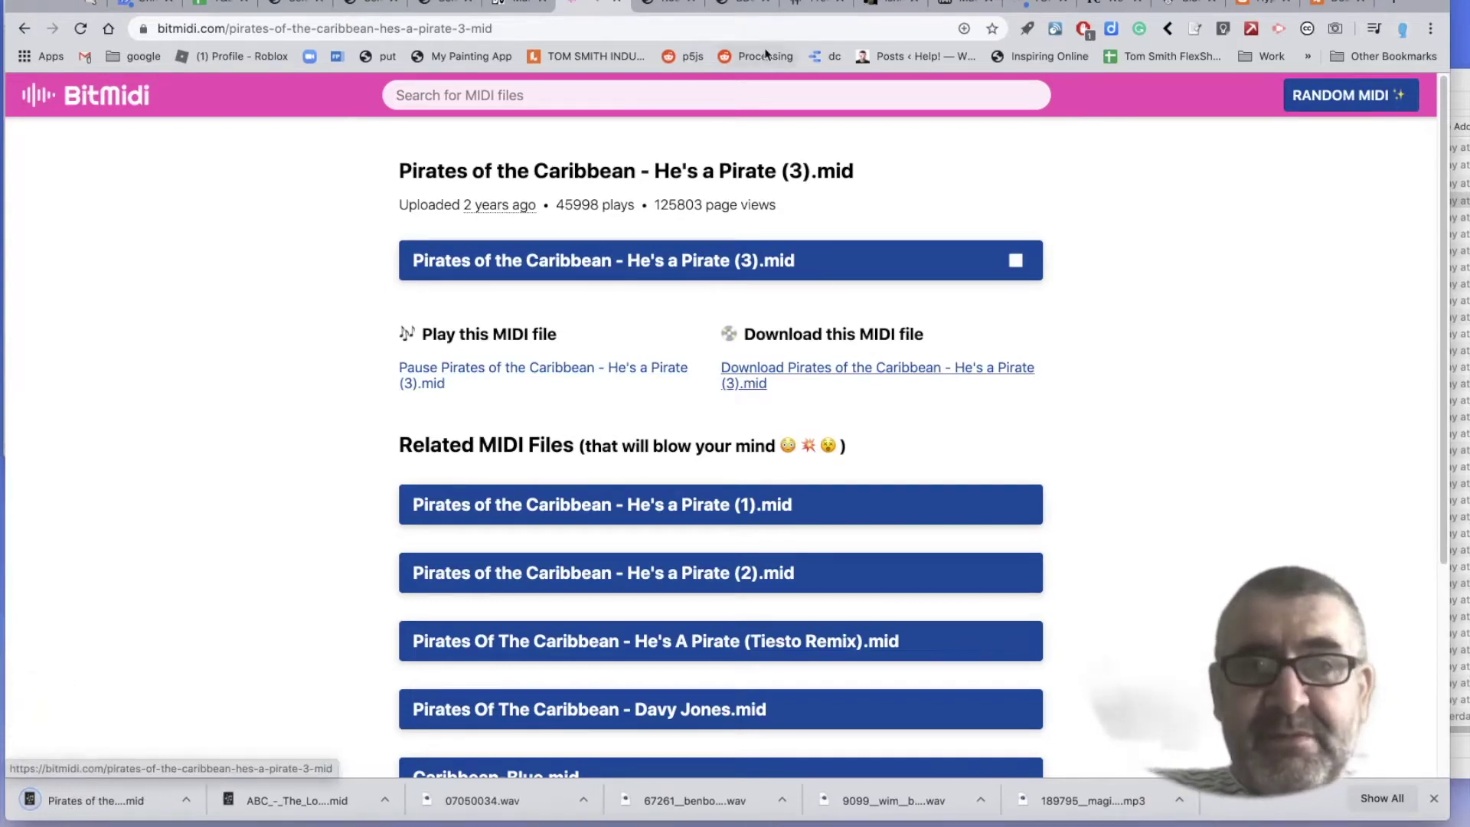
click(517, 5)
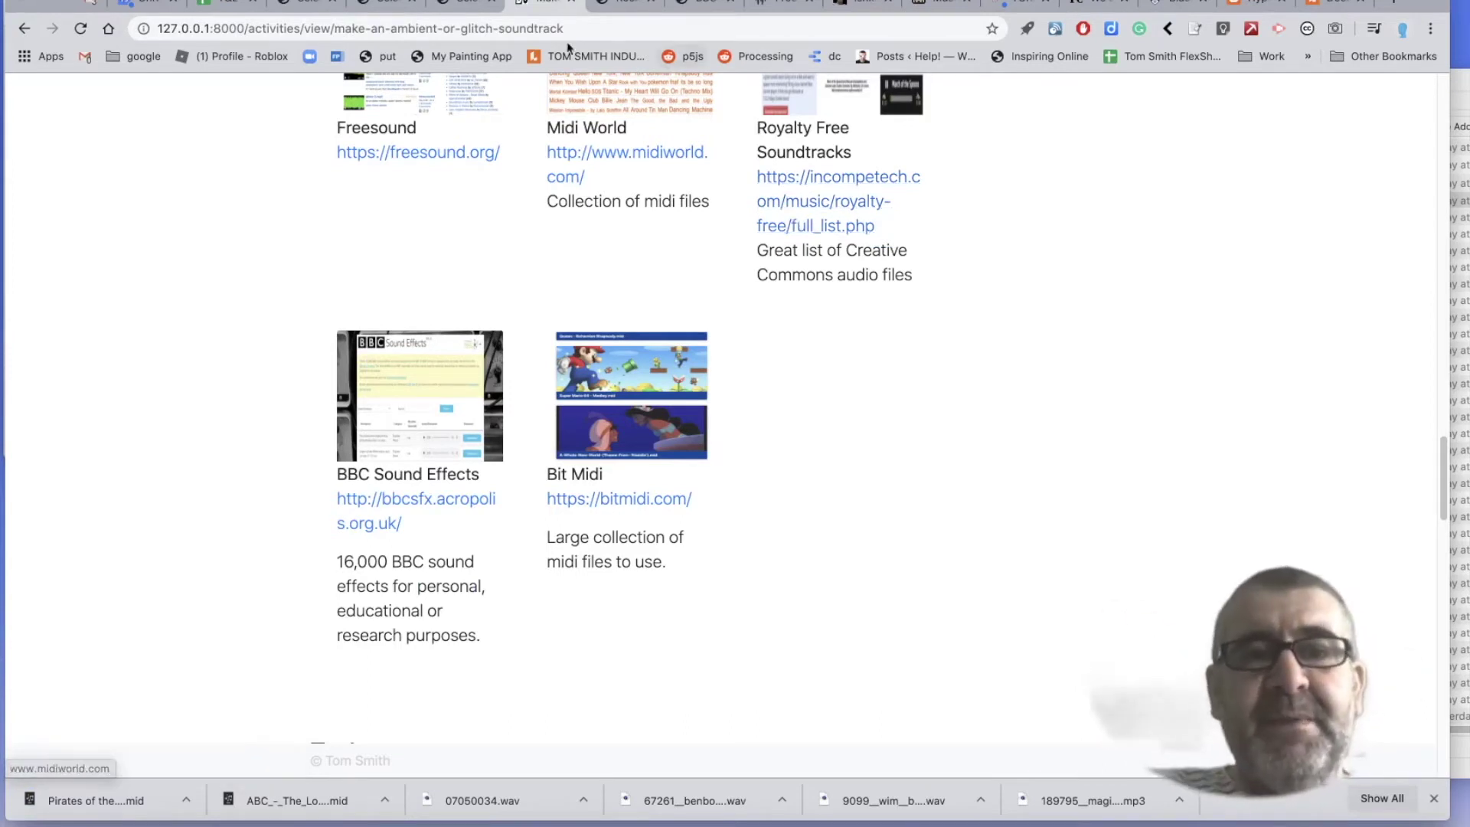
- Scroll the activity page down to the Tools section with the BandLab card
scroll(645, 223, down, 7)
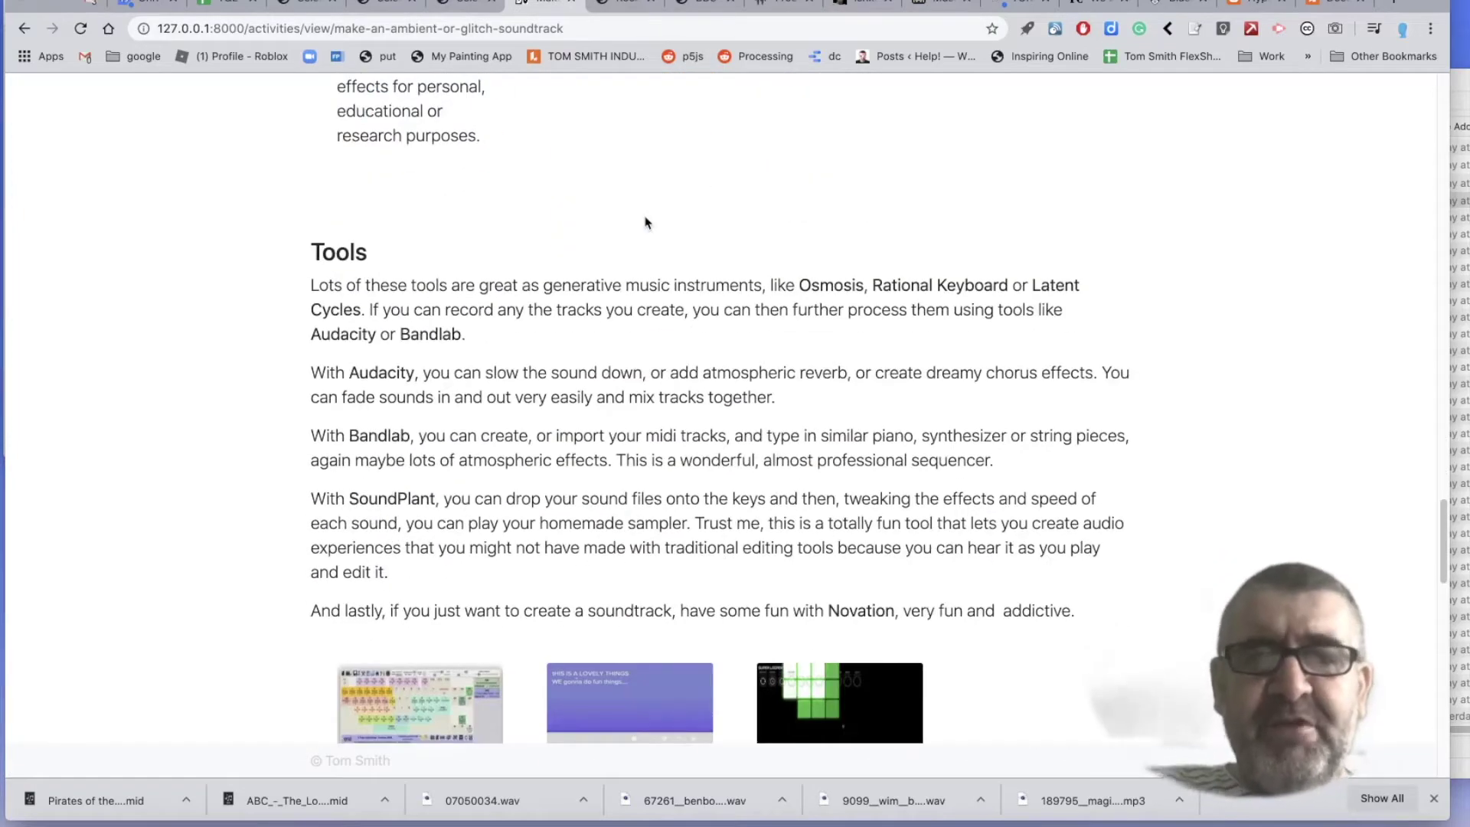
scroll(646, 223, down, 8)
scroll(646, 223, down, 11)
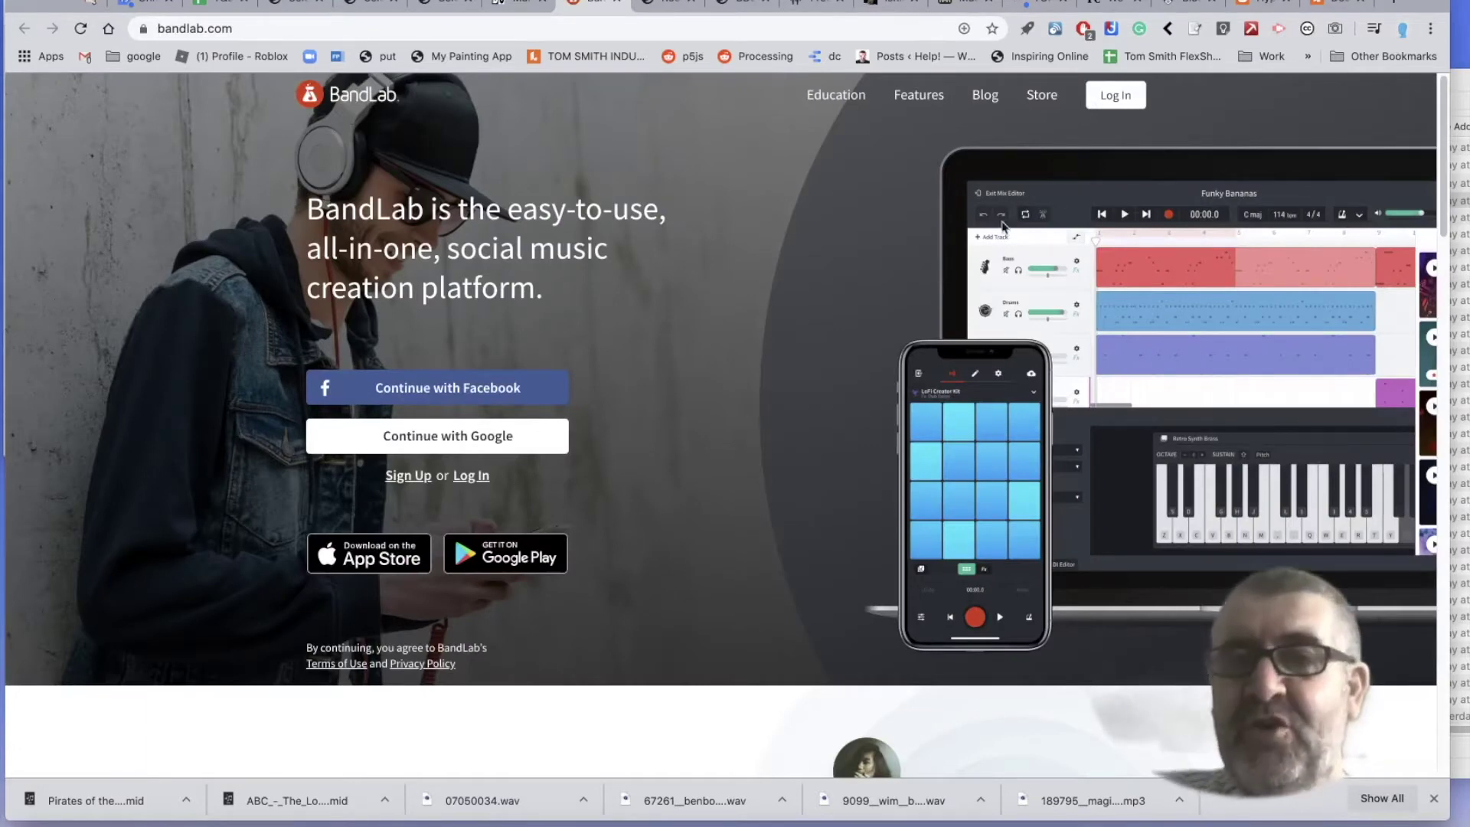
- Log in to BandLab with the saved username and password, then fall back to Google sign-in
click(1124, 108)
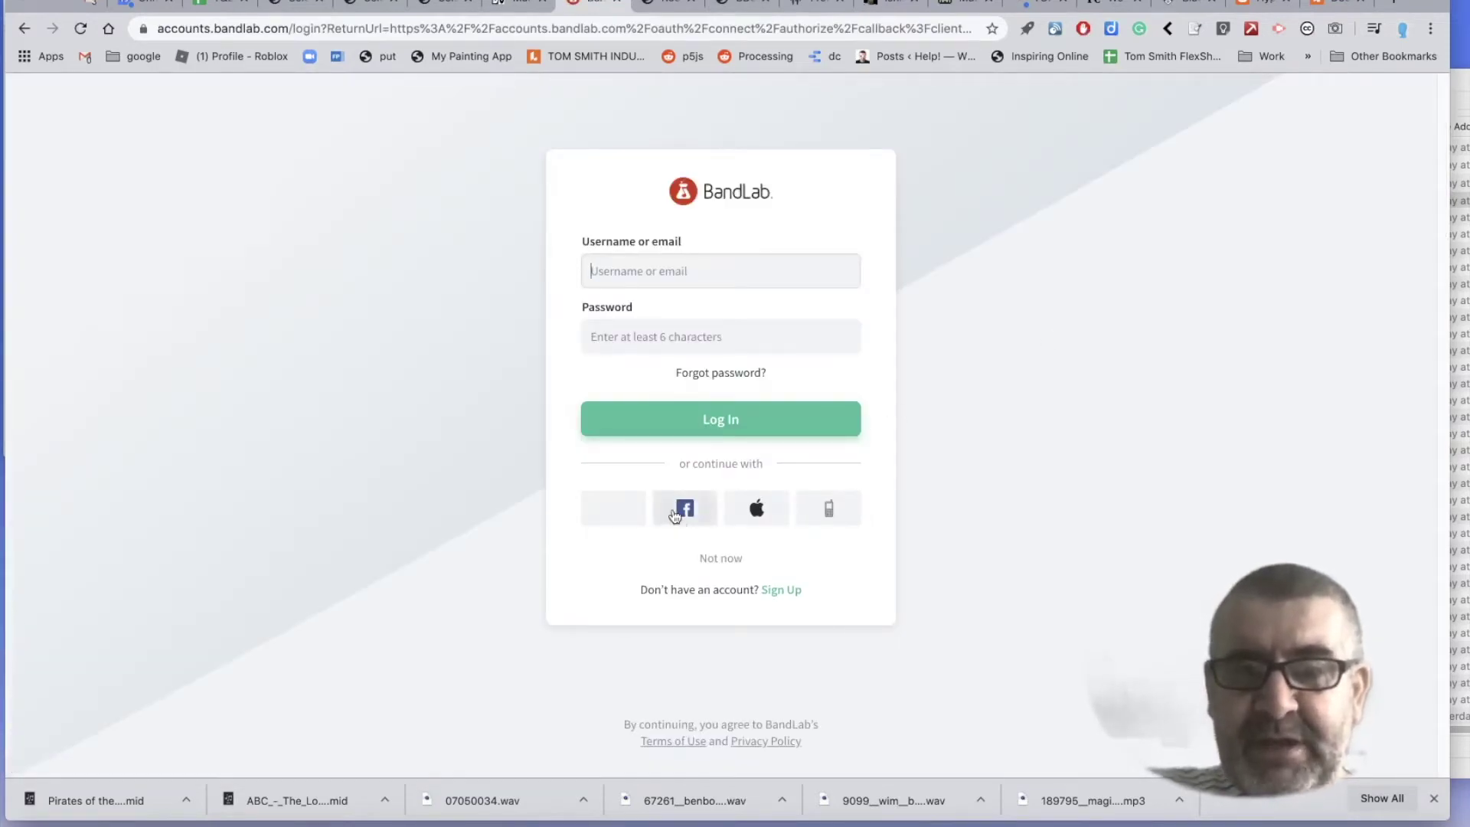
text(e)
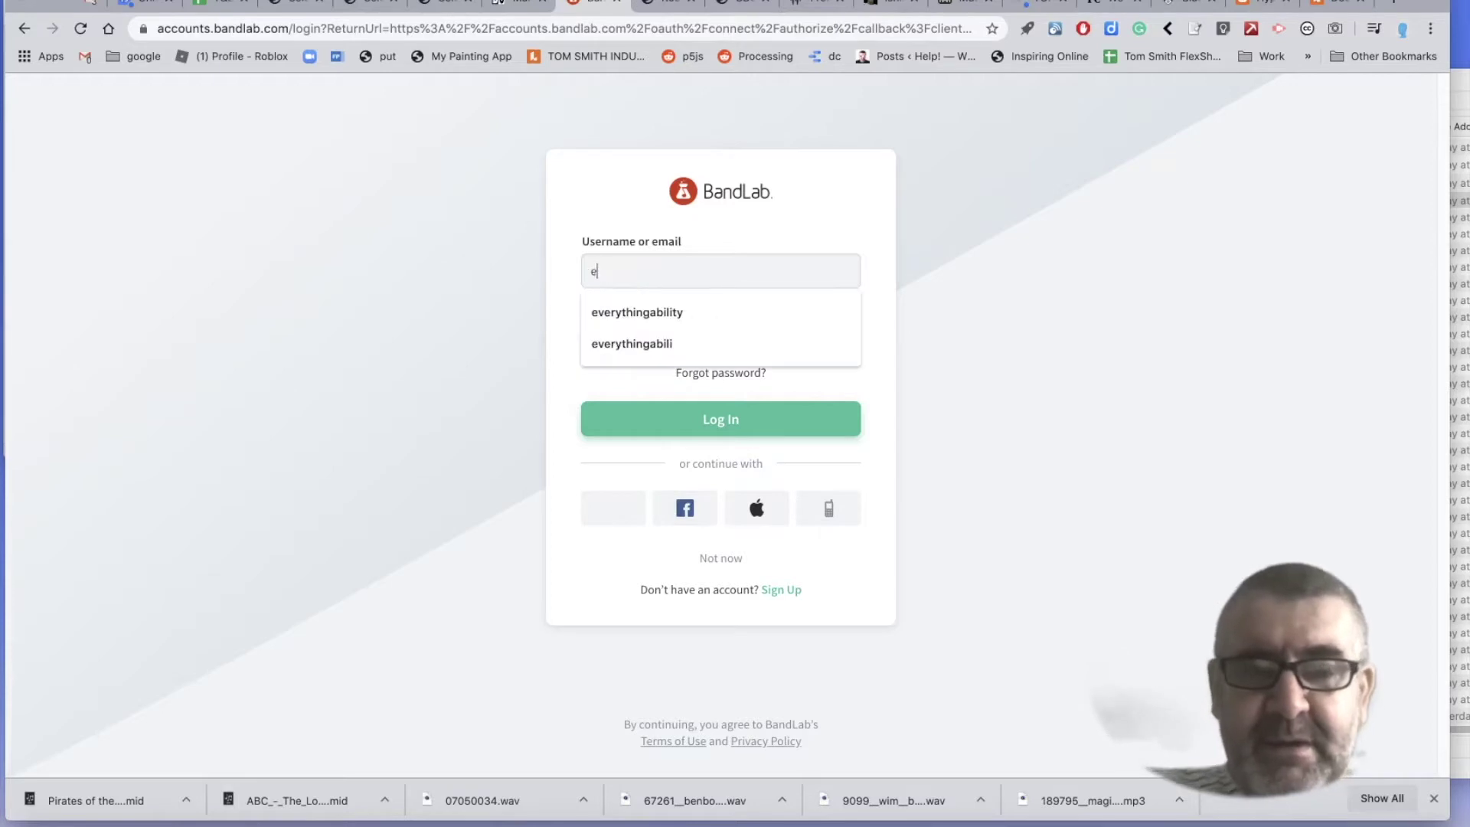
text(verythingability)
click(659, 310)
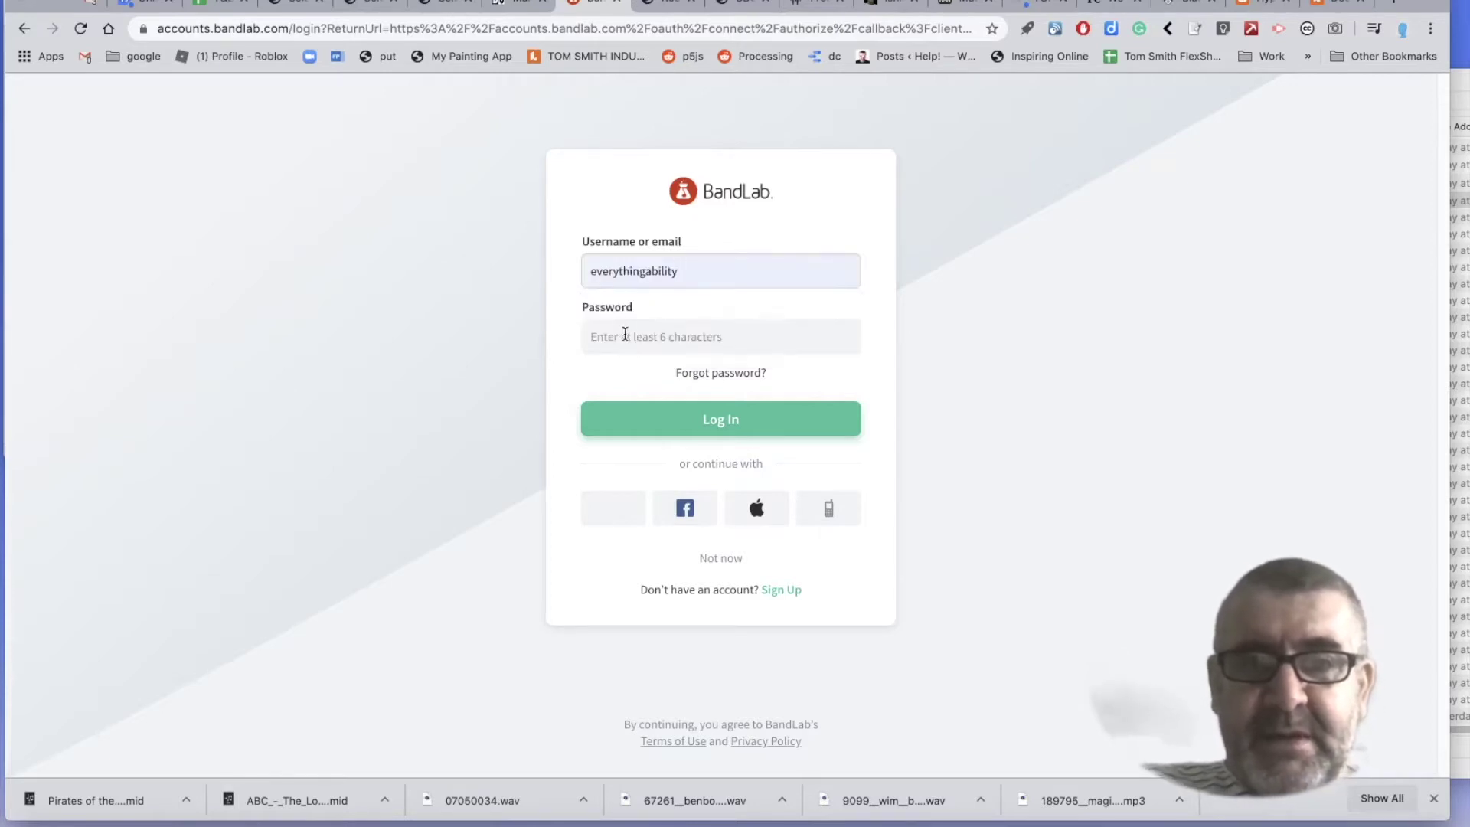
click(625, 334)
text(•)
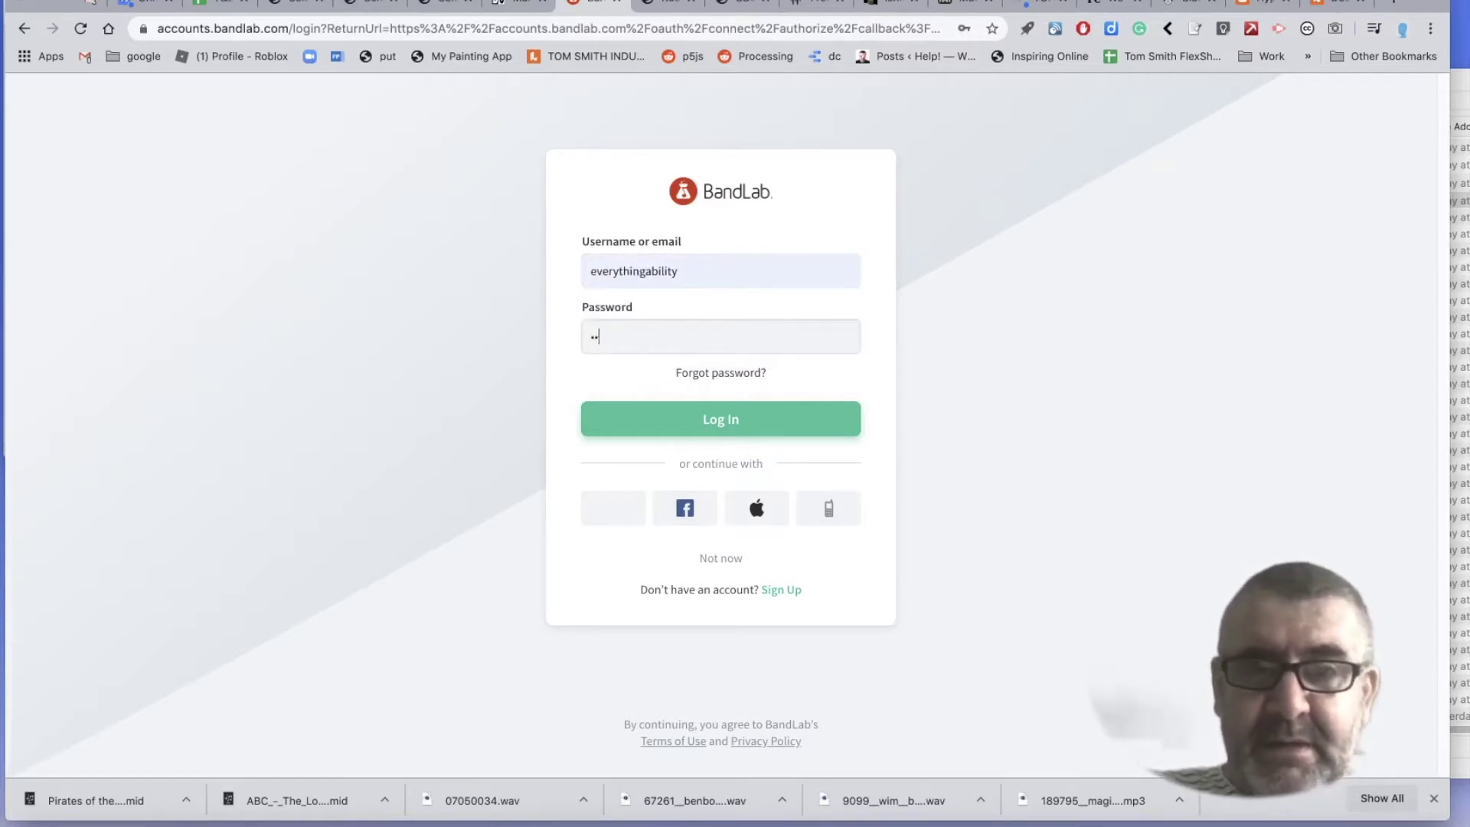
text(•••••••••••)
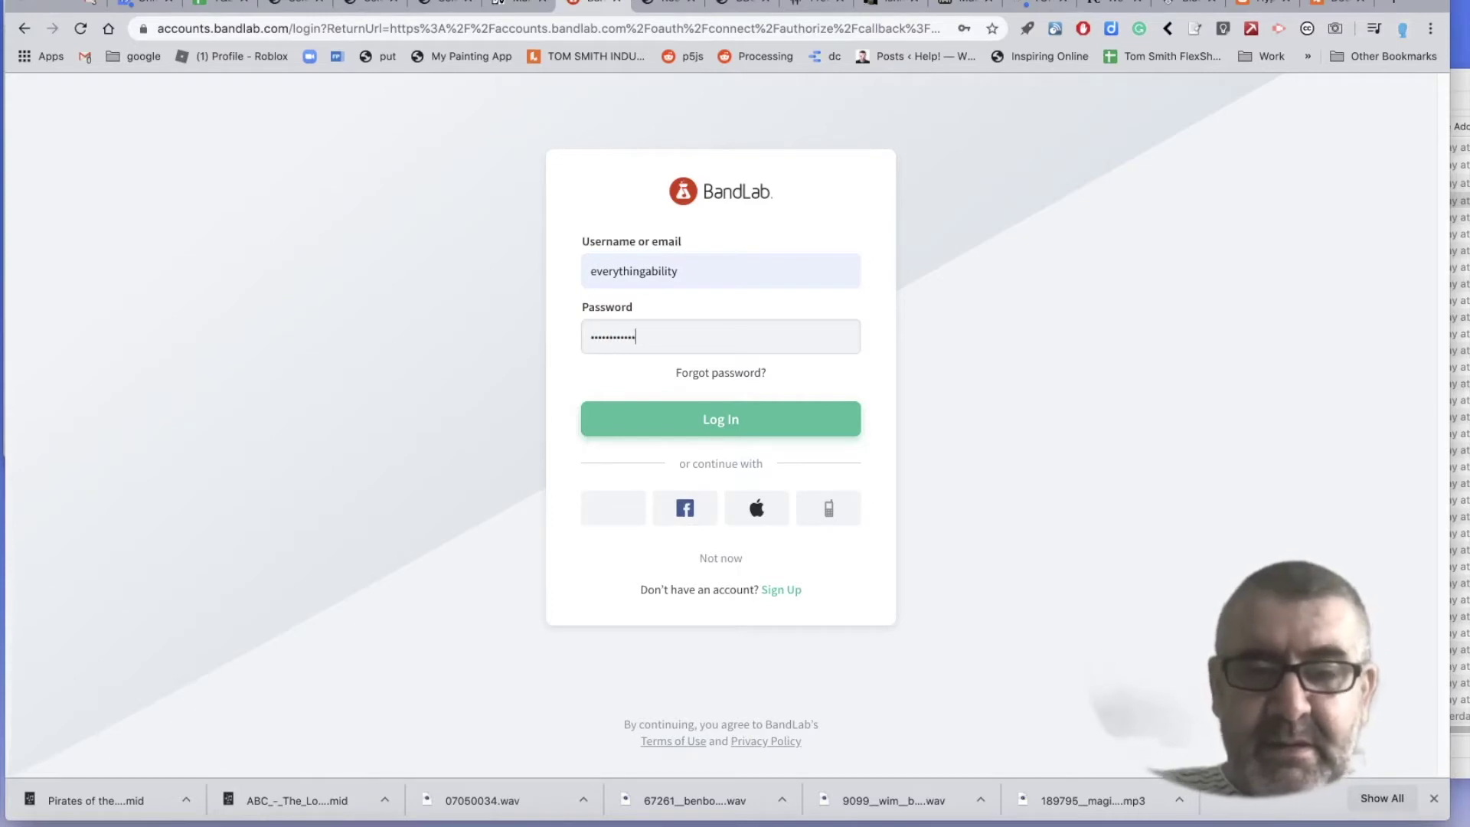
key(Return)
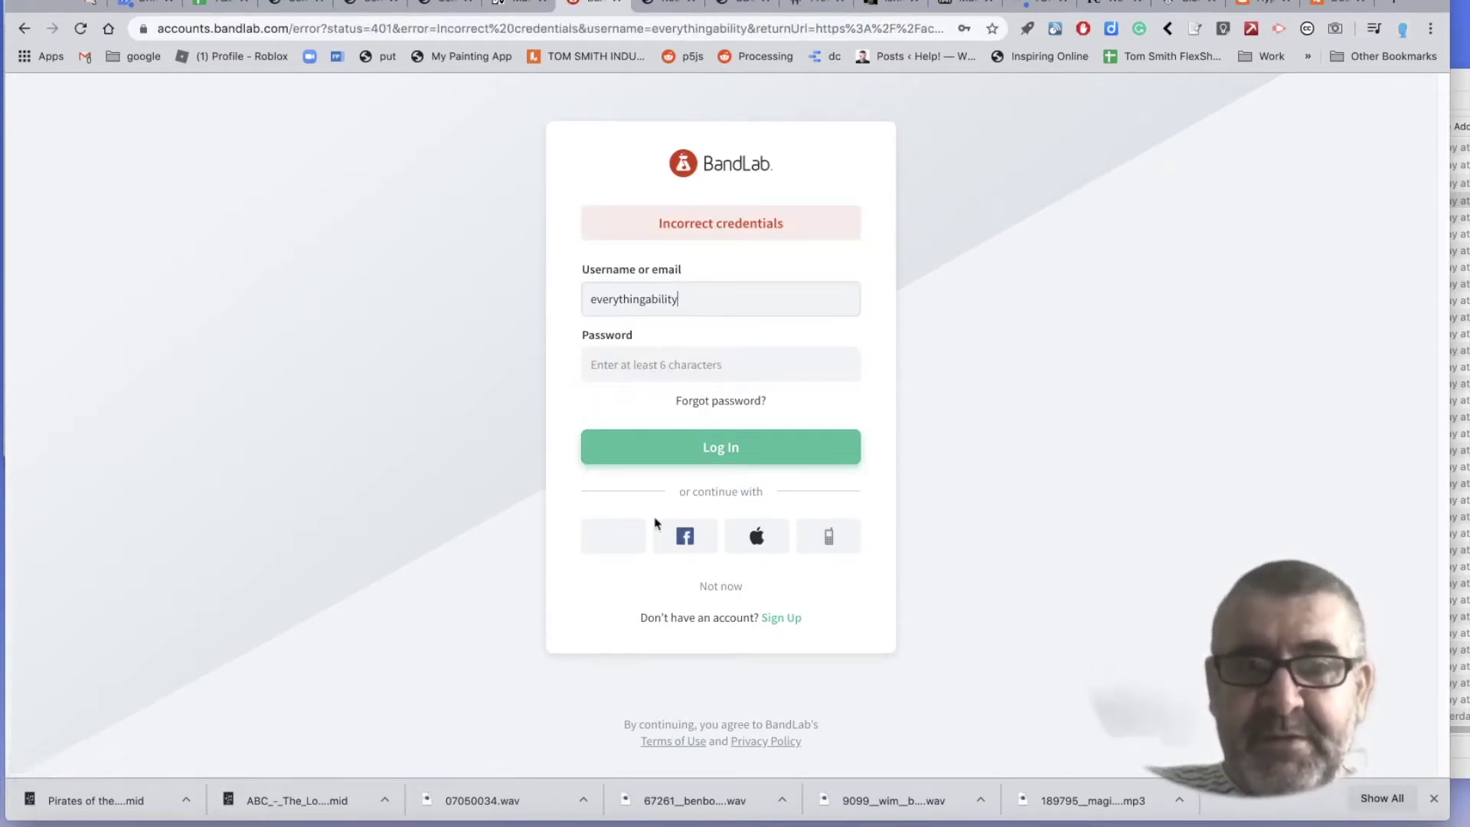
click(634, 535)
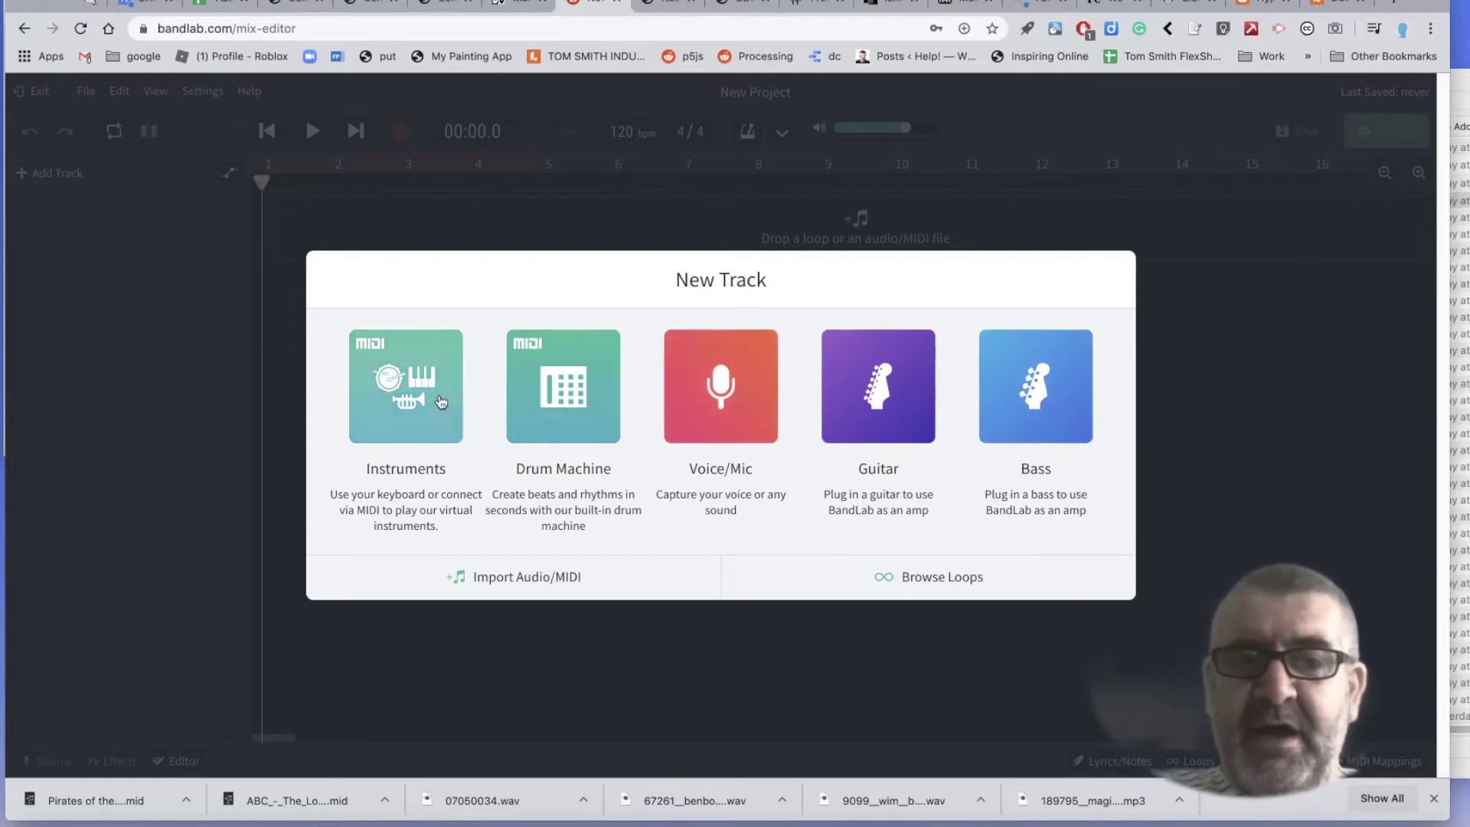
- Add an Instrument track and audition its Grand Piano sound on the on-screen keys
click(411, 387)
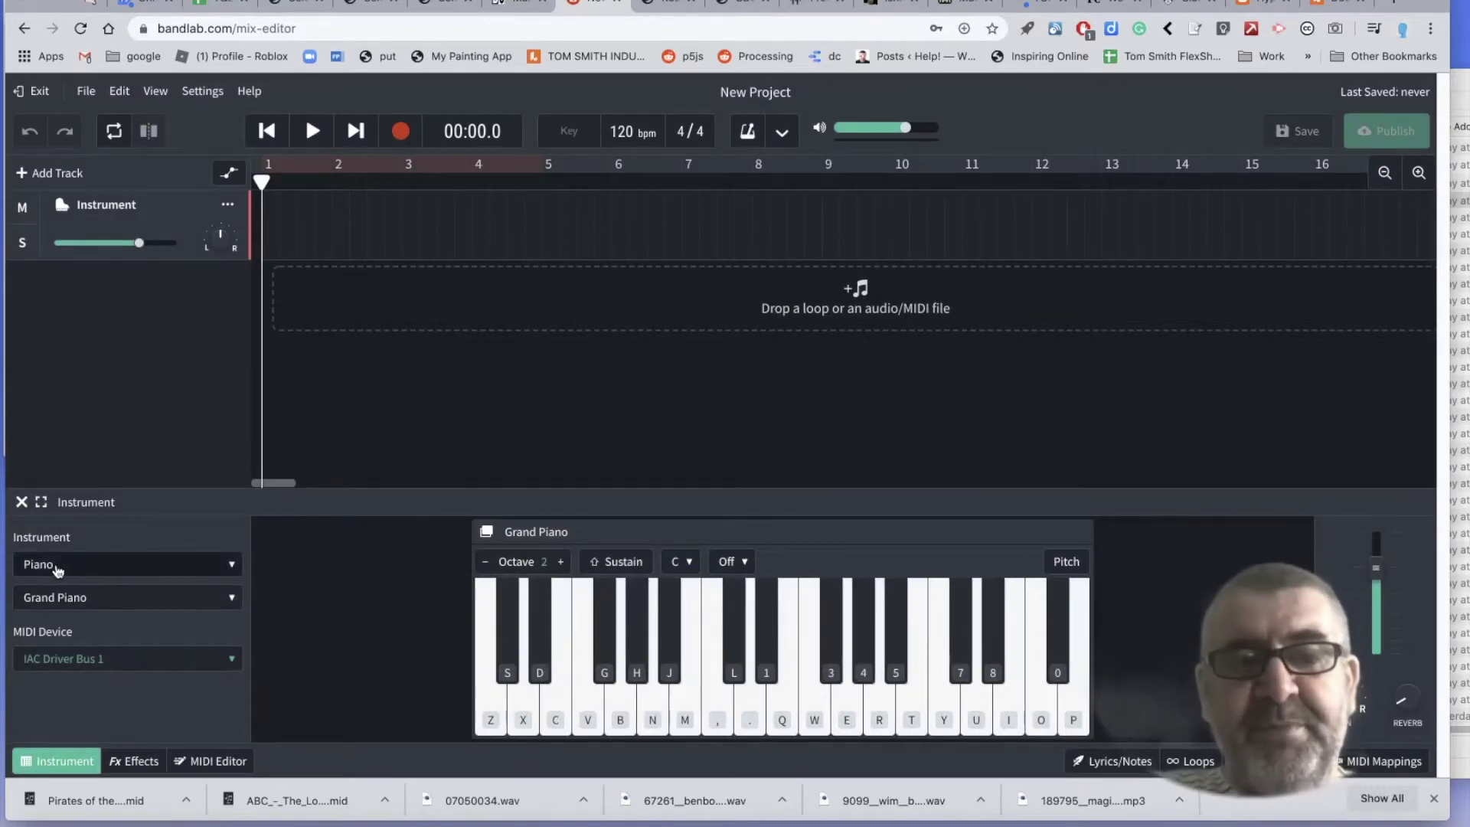
click(590, 723)
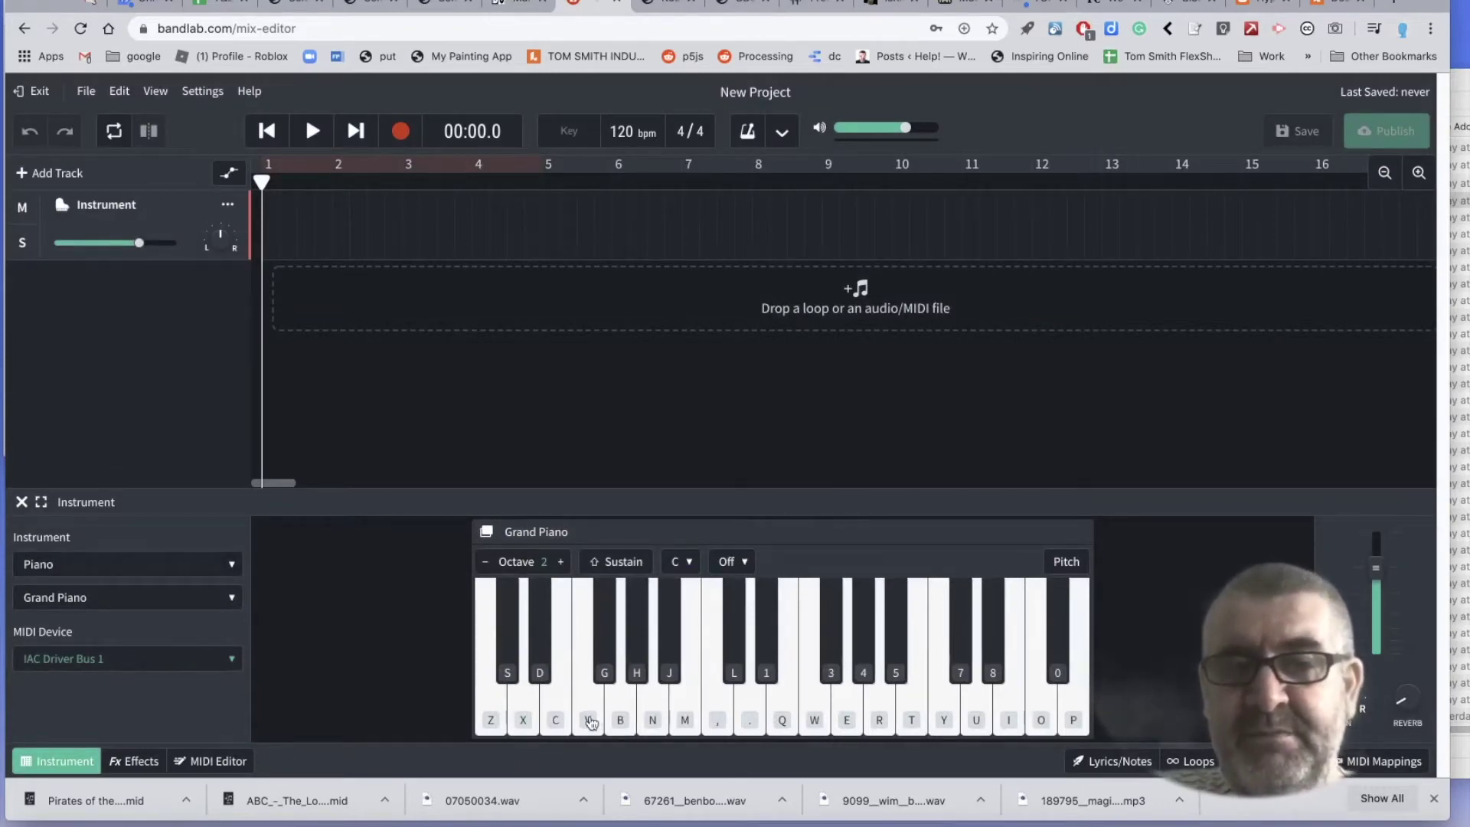
click(590, 723)
click(589, 719)
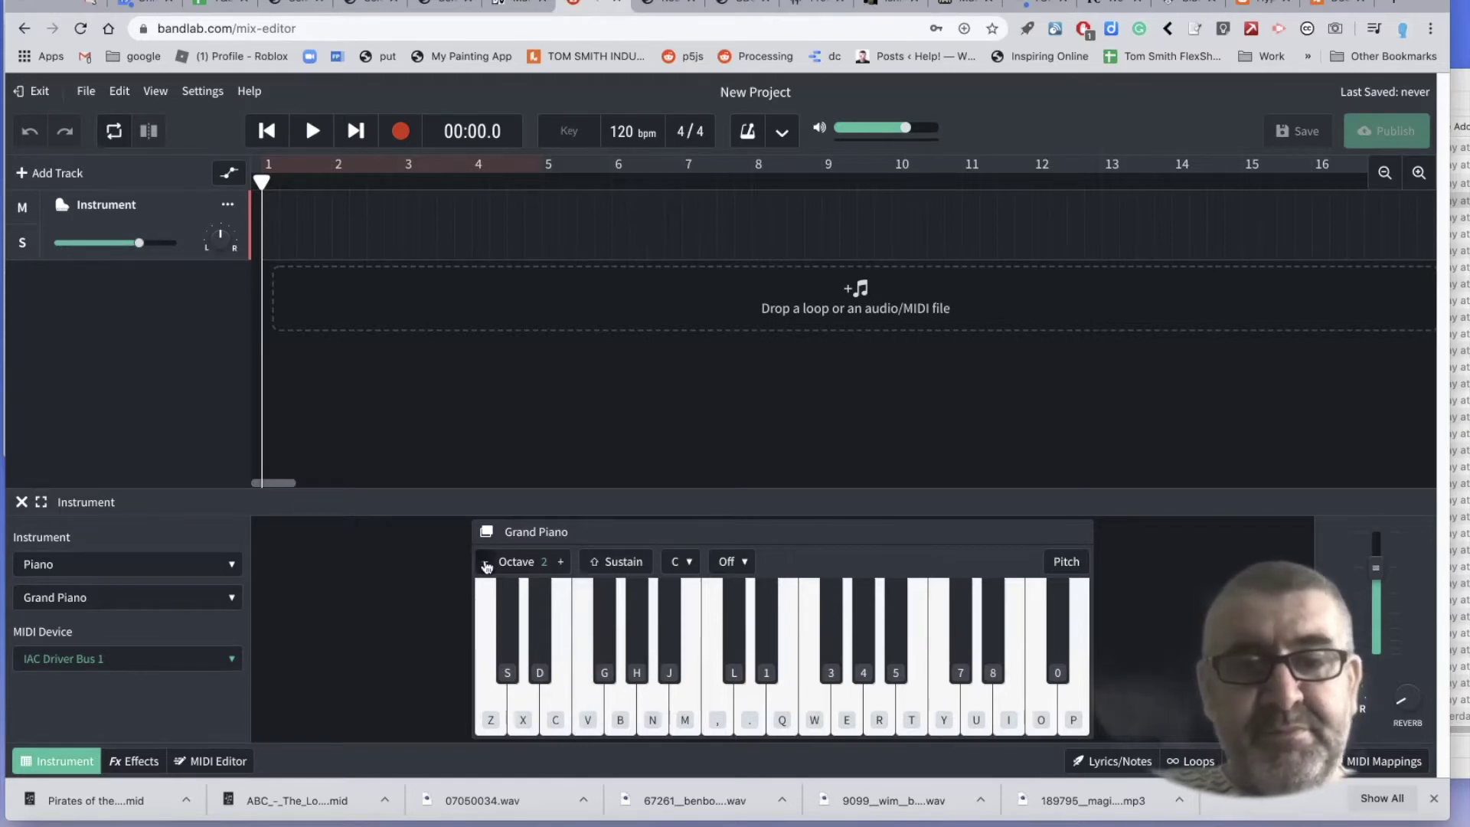
click(590, 718)
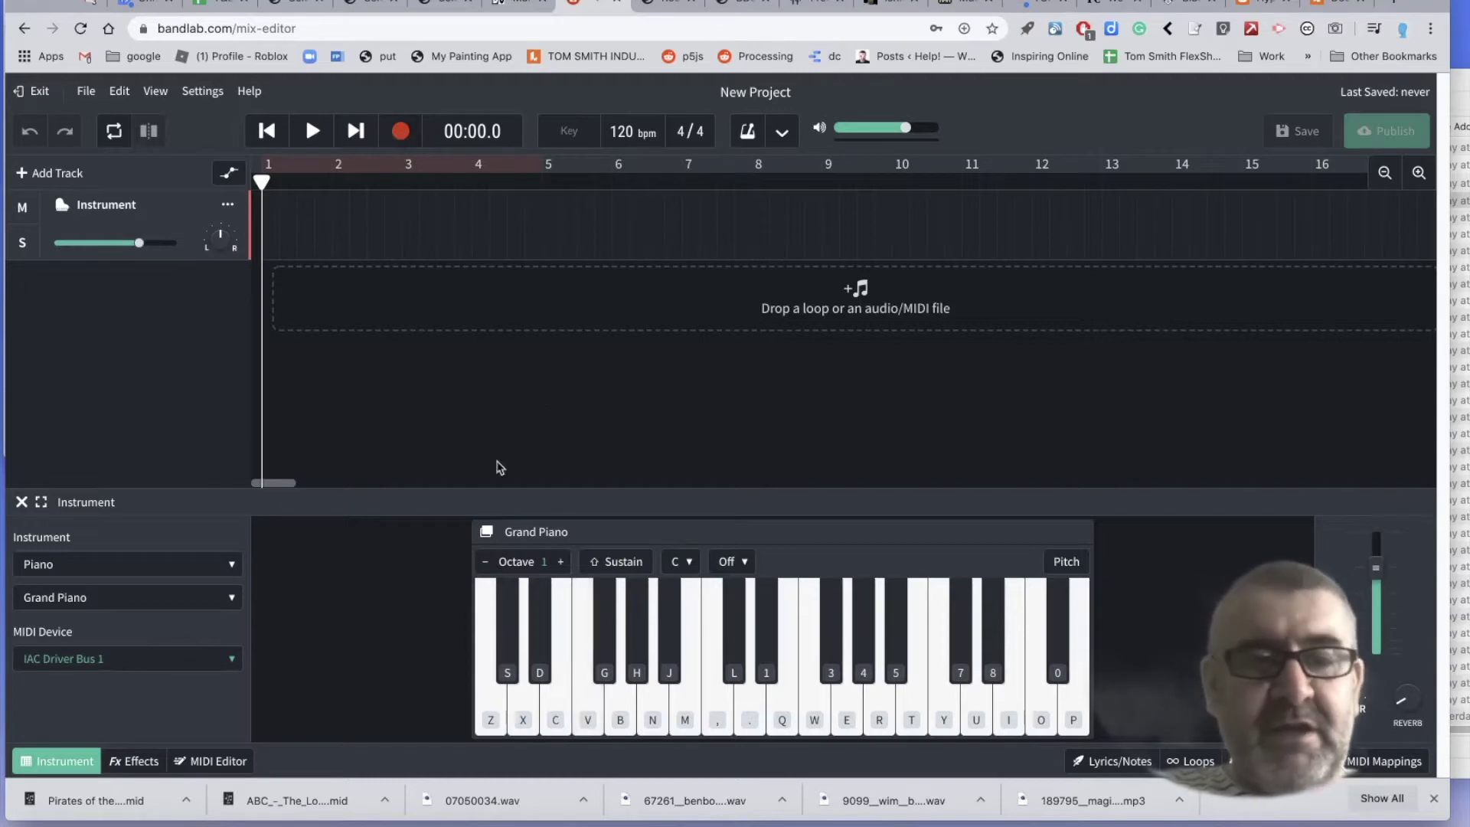
- Switch the sound to Synth Pads > New Age Synth and audition it
click(148, 570)
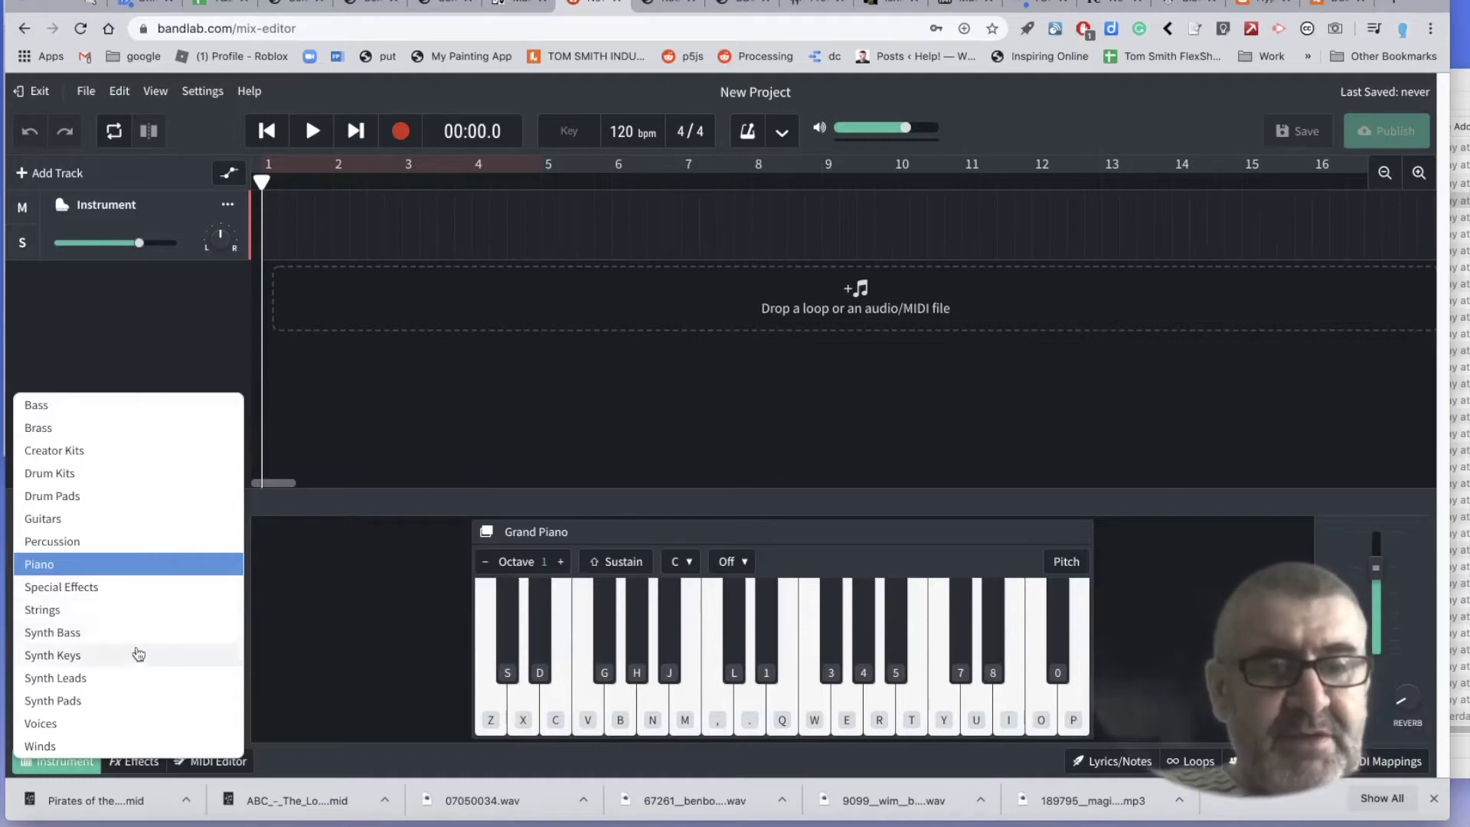
click(132, 699)
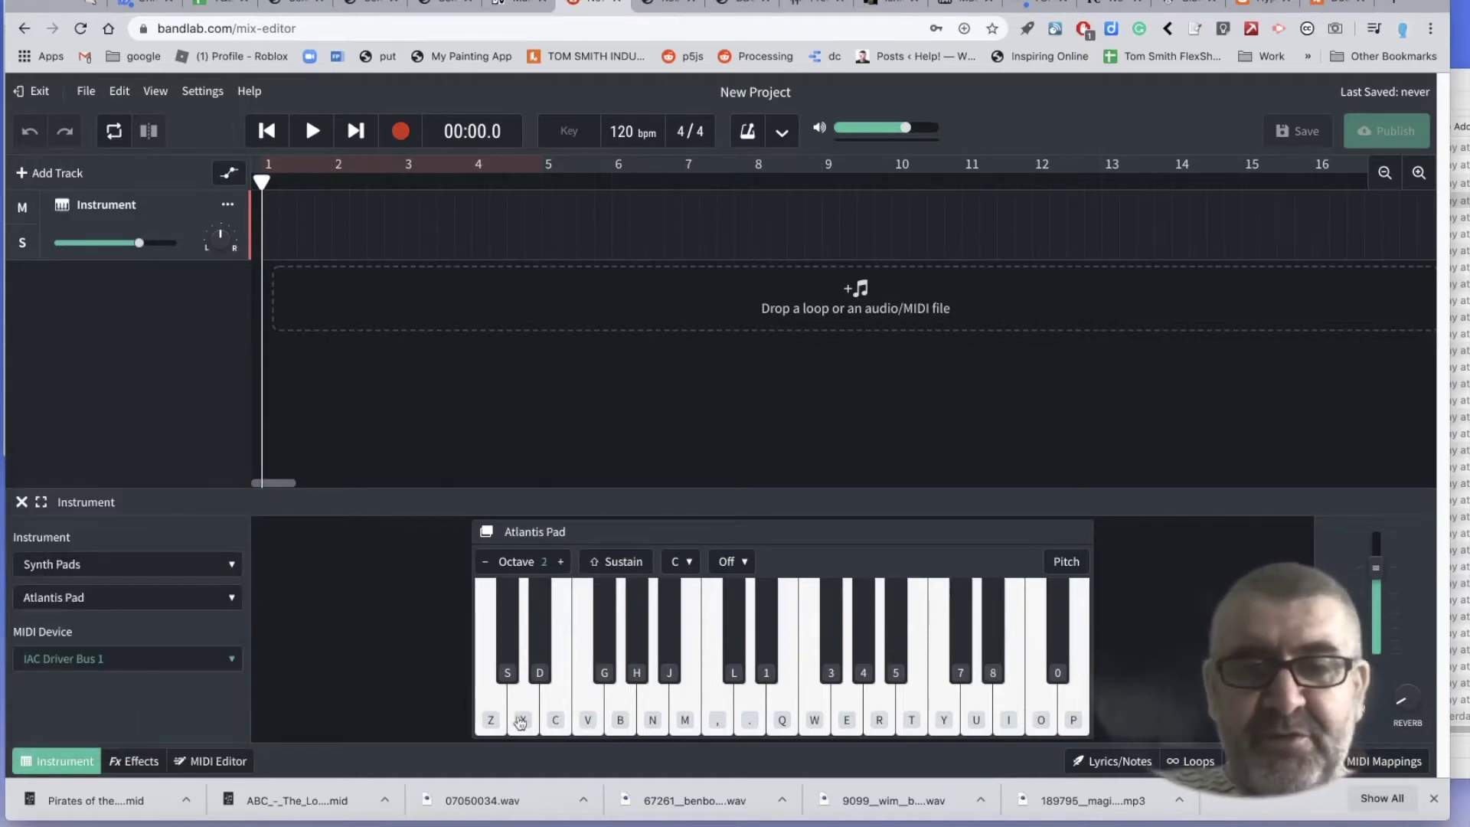
click(594, 722)
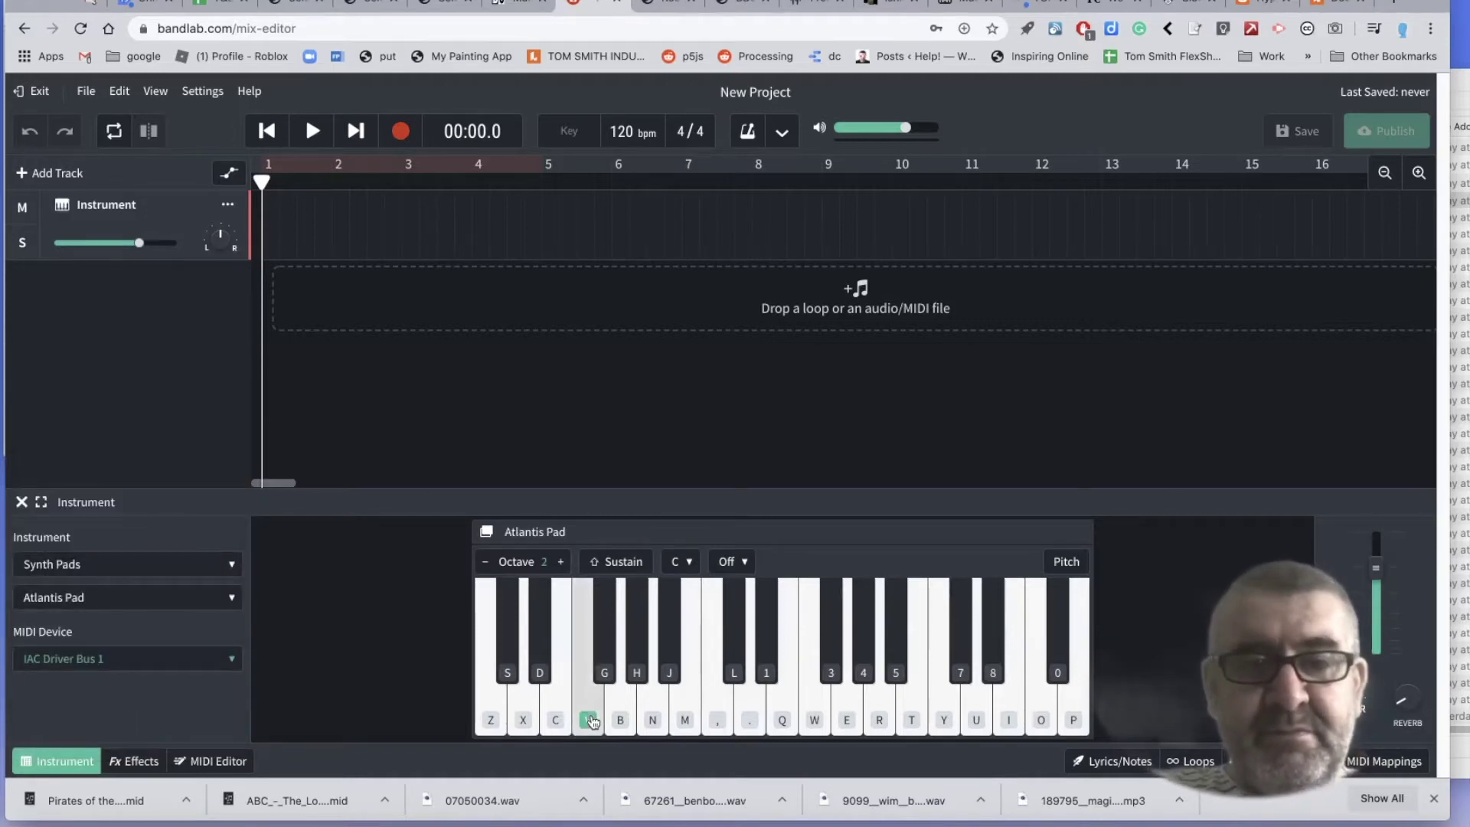
click(138, 606)
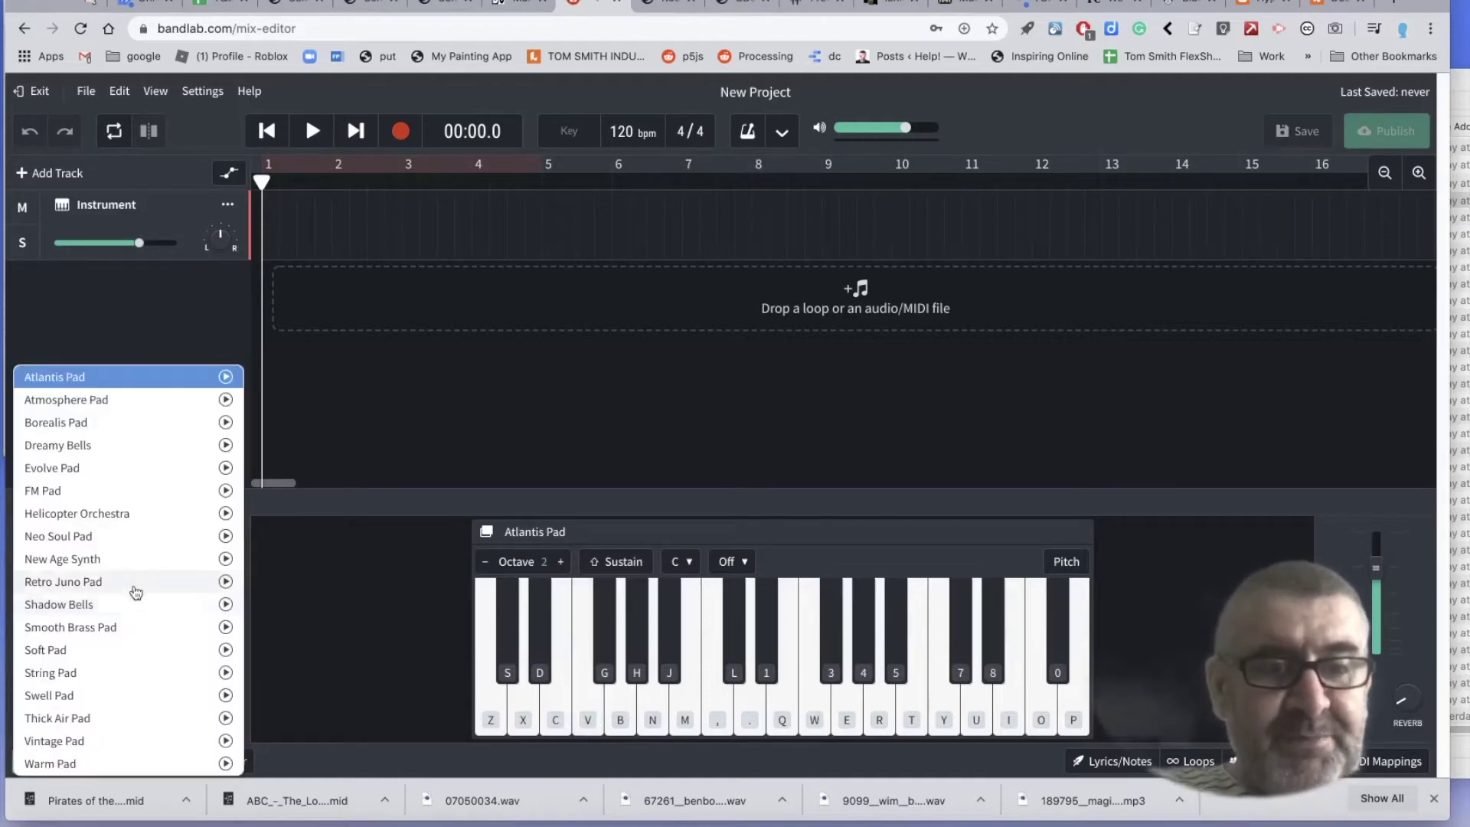
click(132, 561)
click(588, 720)
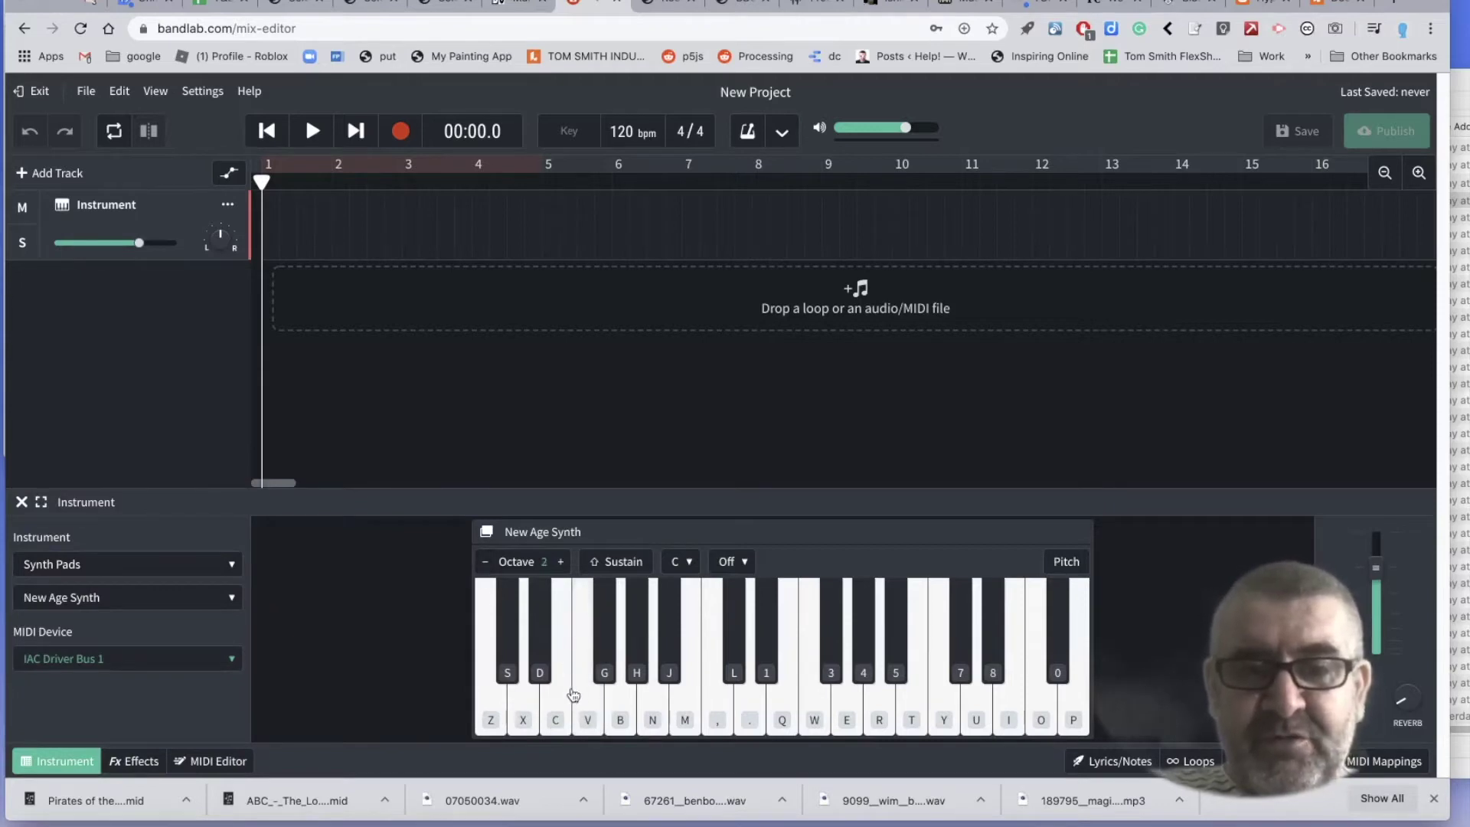
click(588, 719)
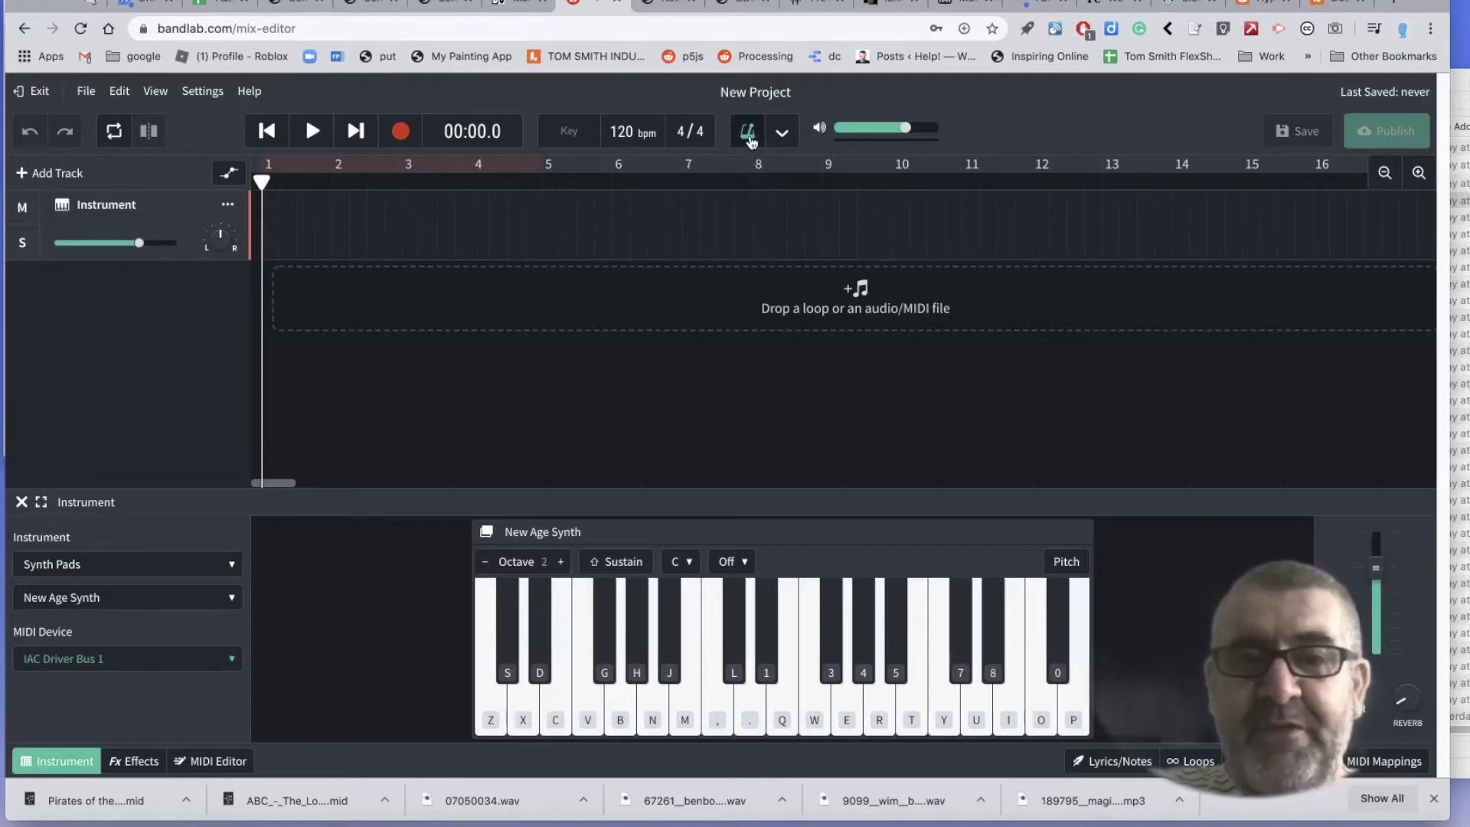
- Record four long held New Age Synth notes across bars 1 to about 10
click(400, 134)
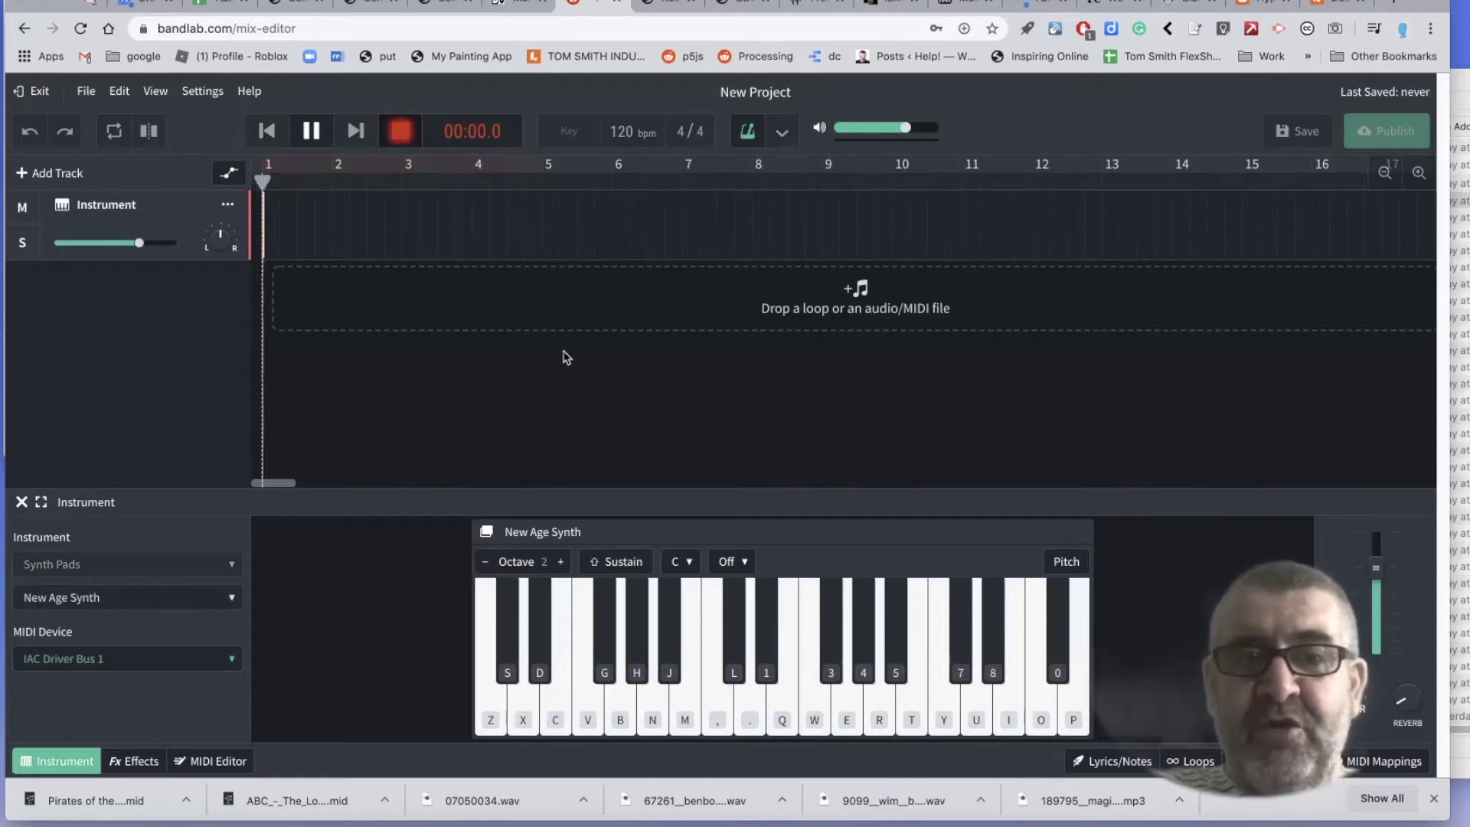
click(559, 723)
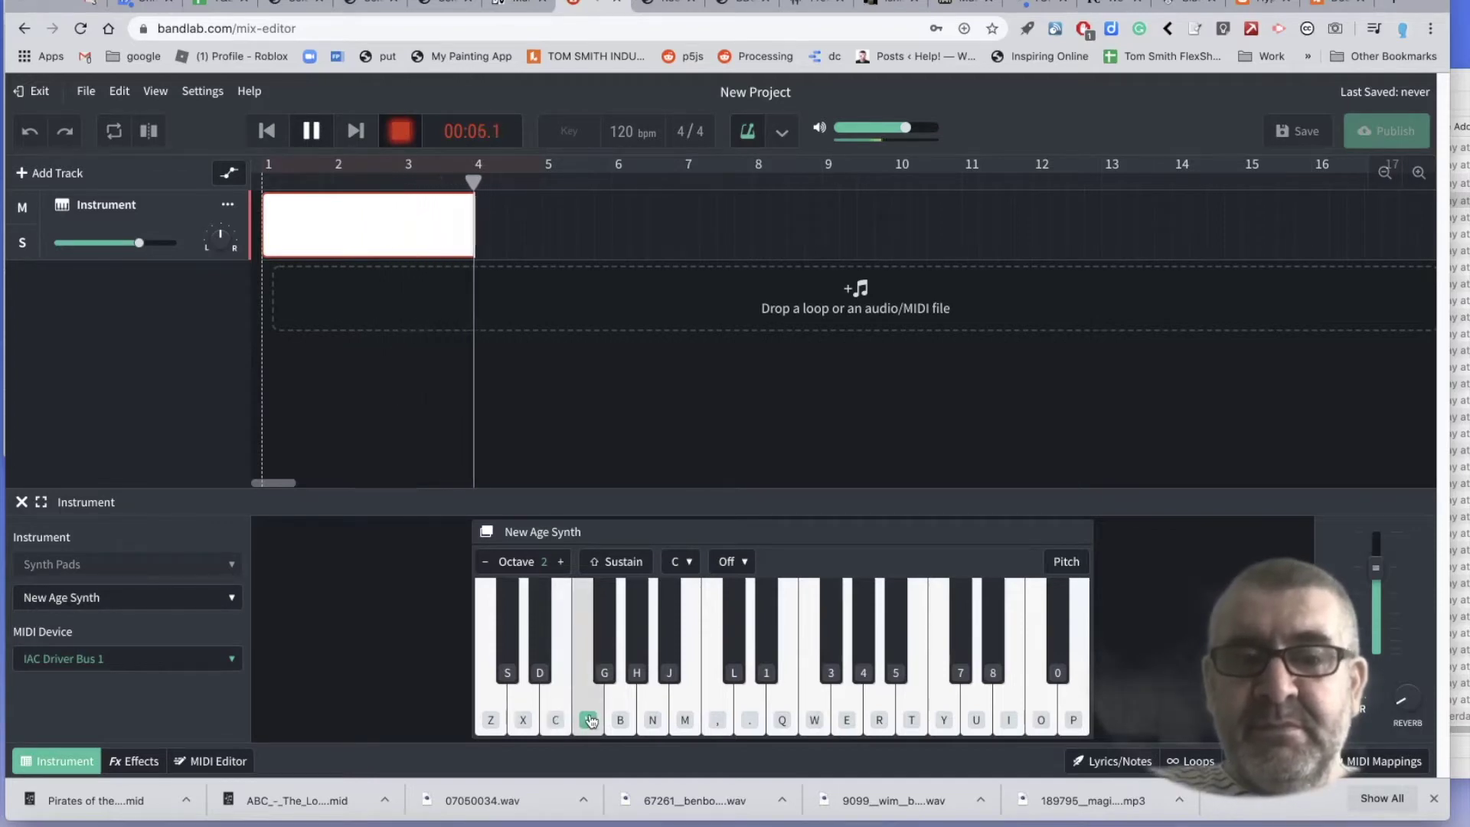
click(588, 720)
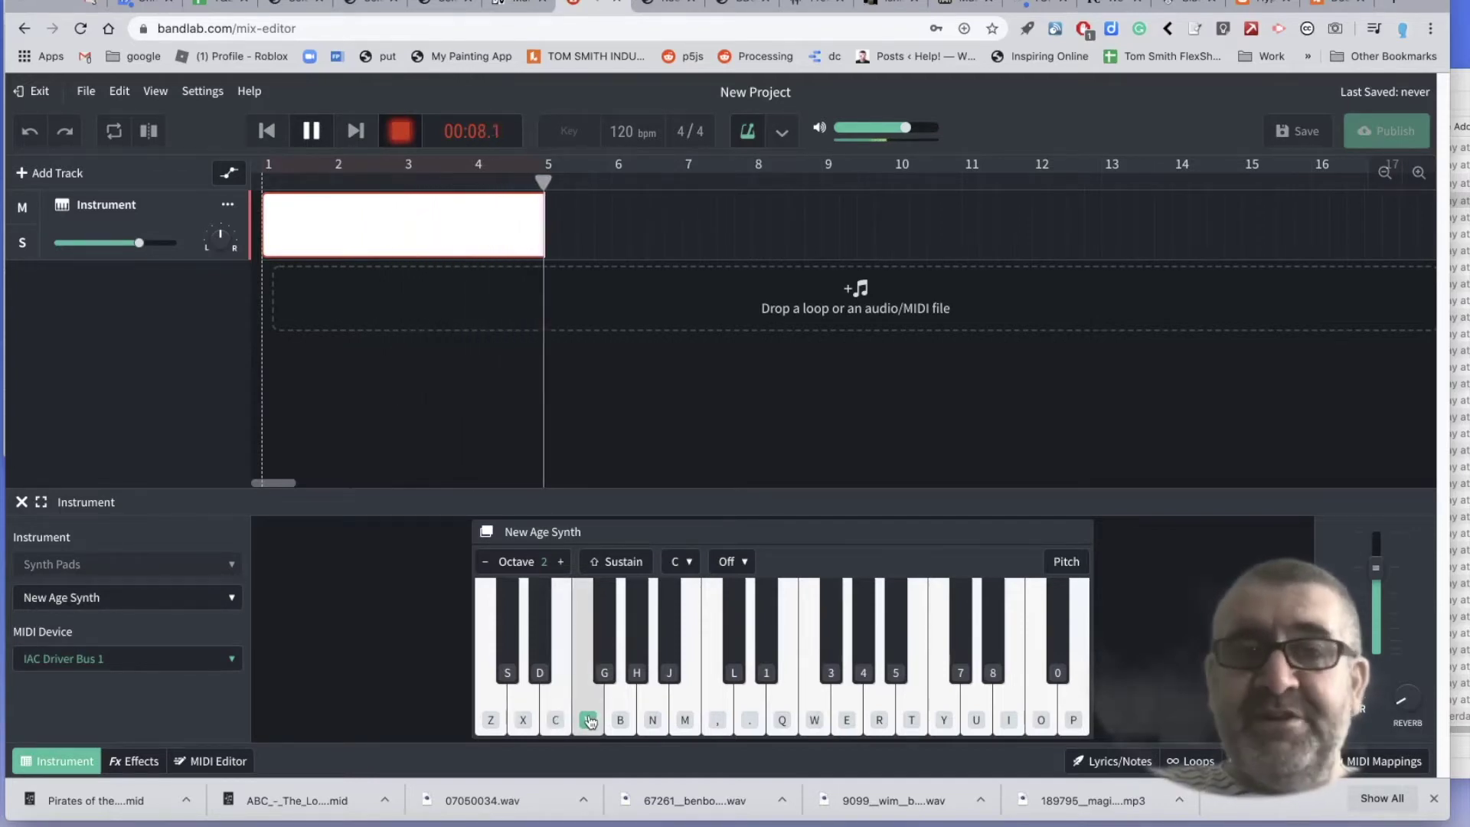
click(557, 721)
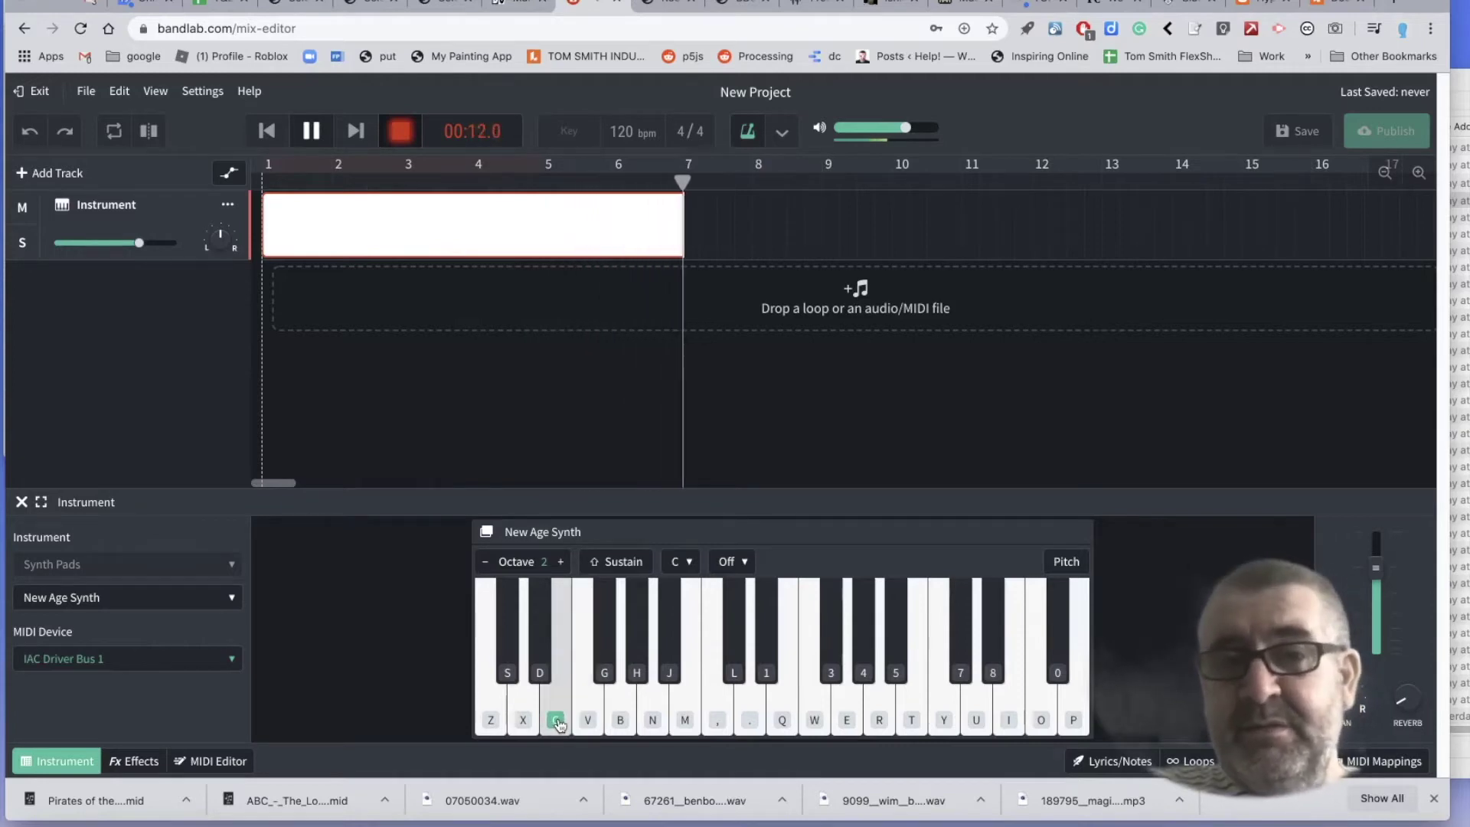
click(541, 668)
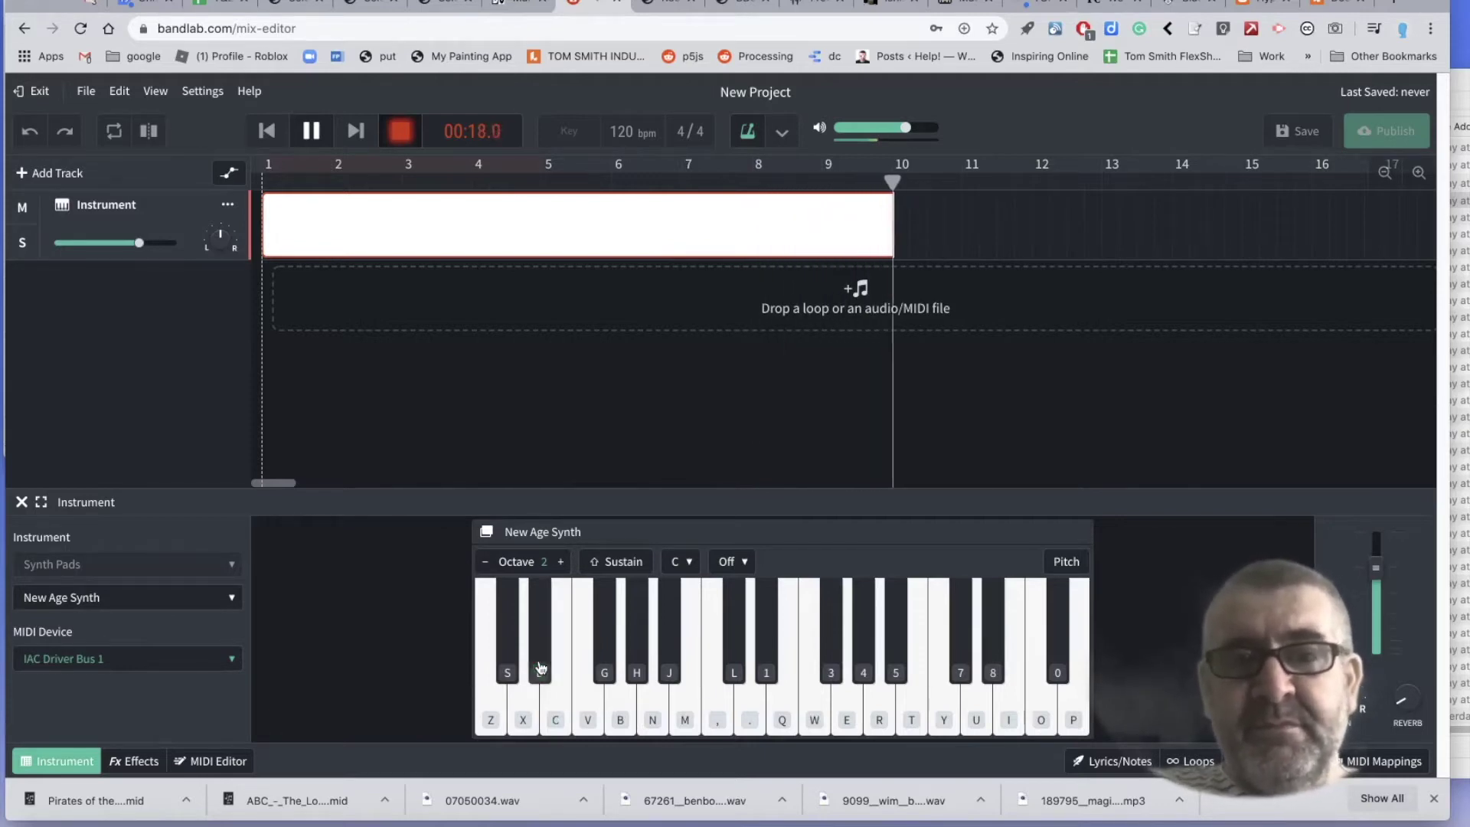
click(399, 132)
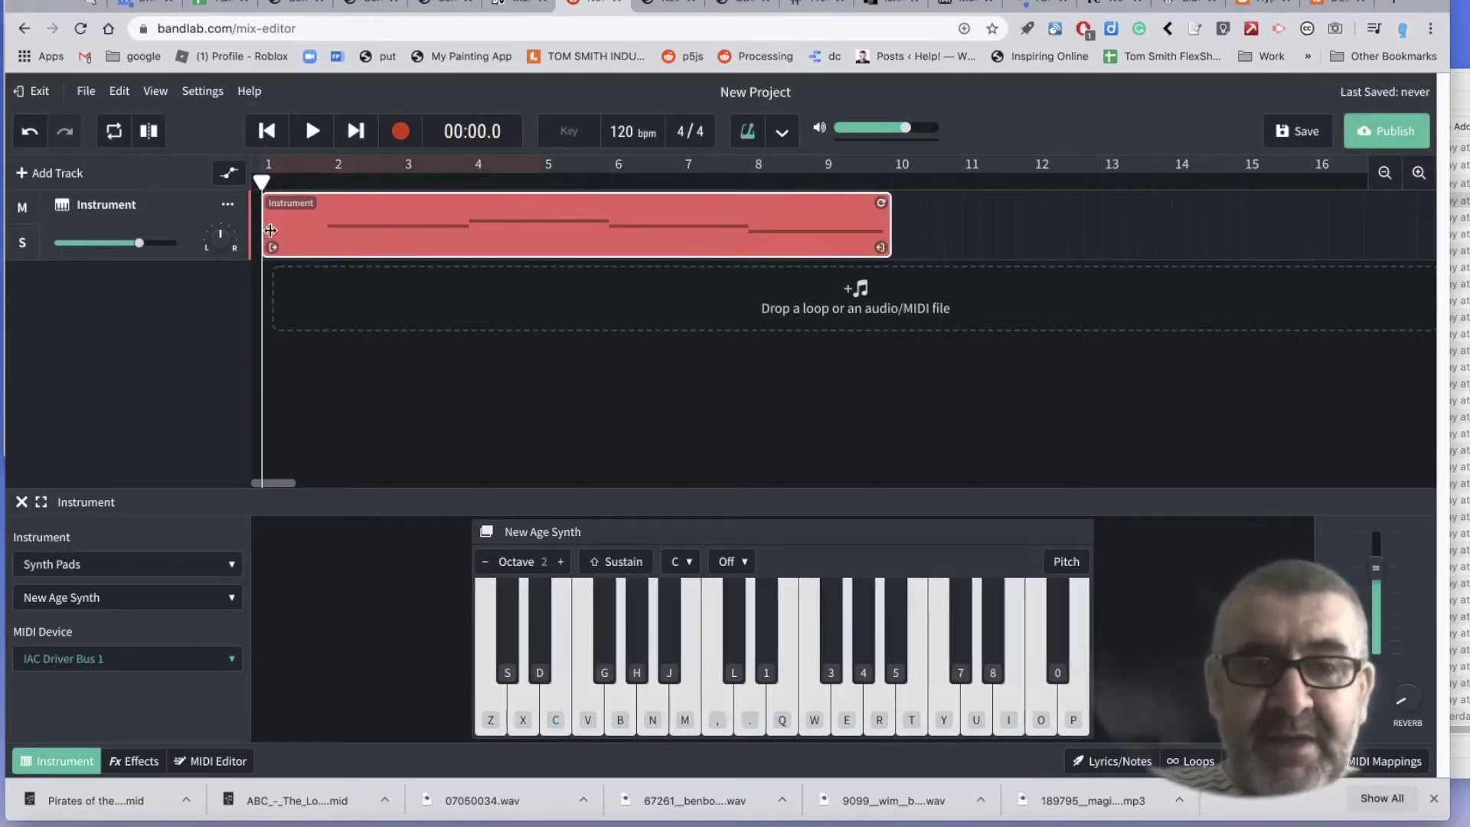
- Trim the pad clip to start near bar 1.8, loop it past bar 16, and play it
drag(261, 229, 308, 227)
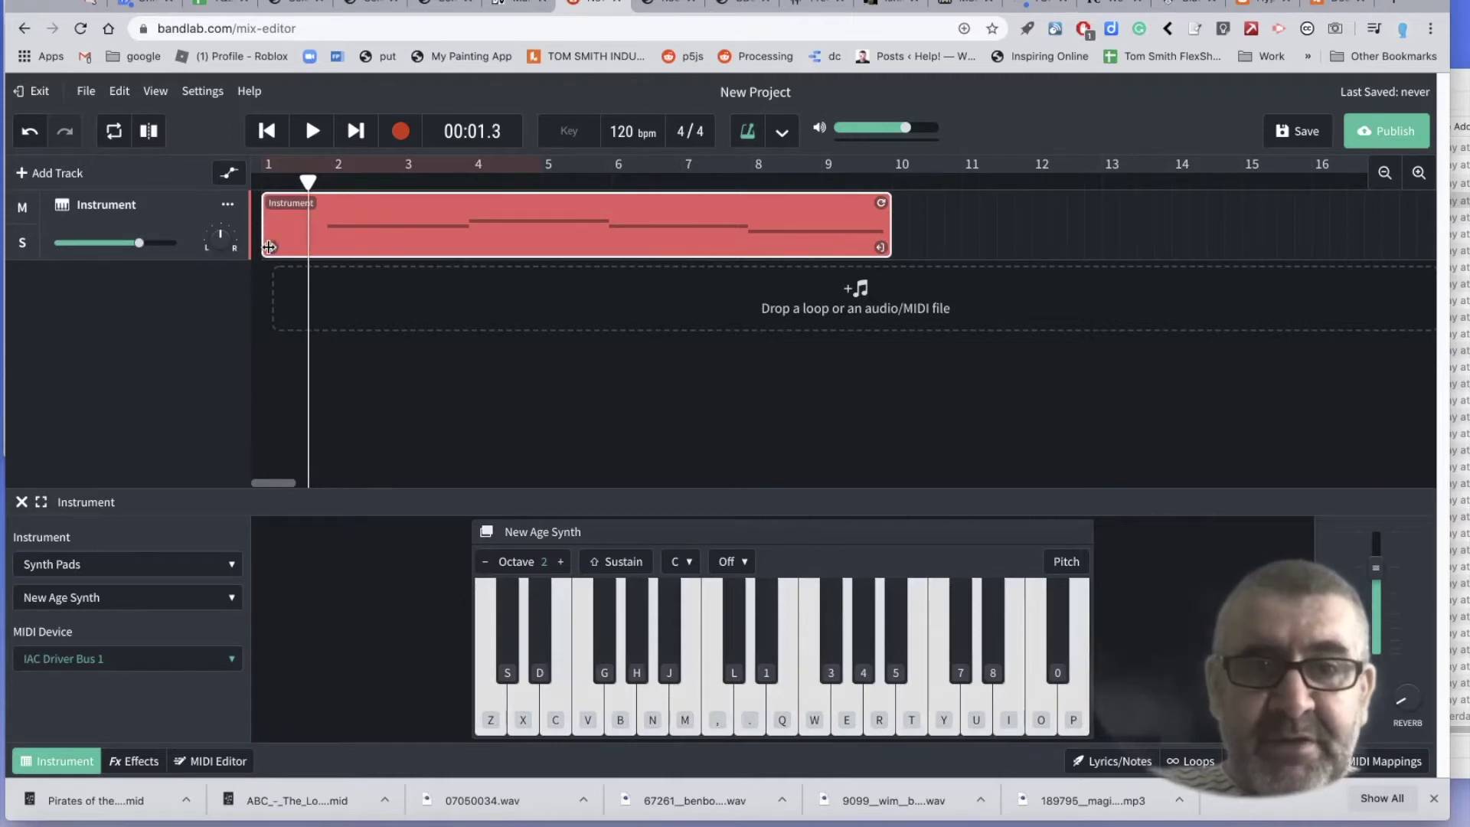
drag(285, 251, 330, 248)
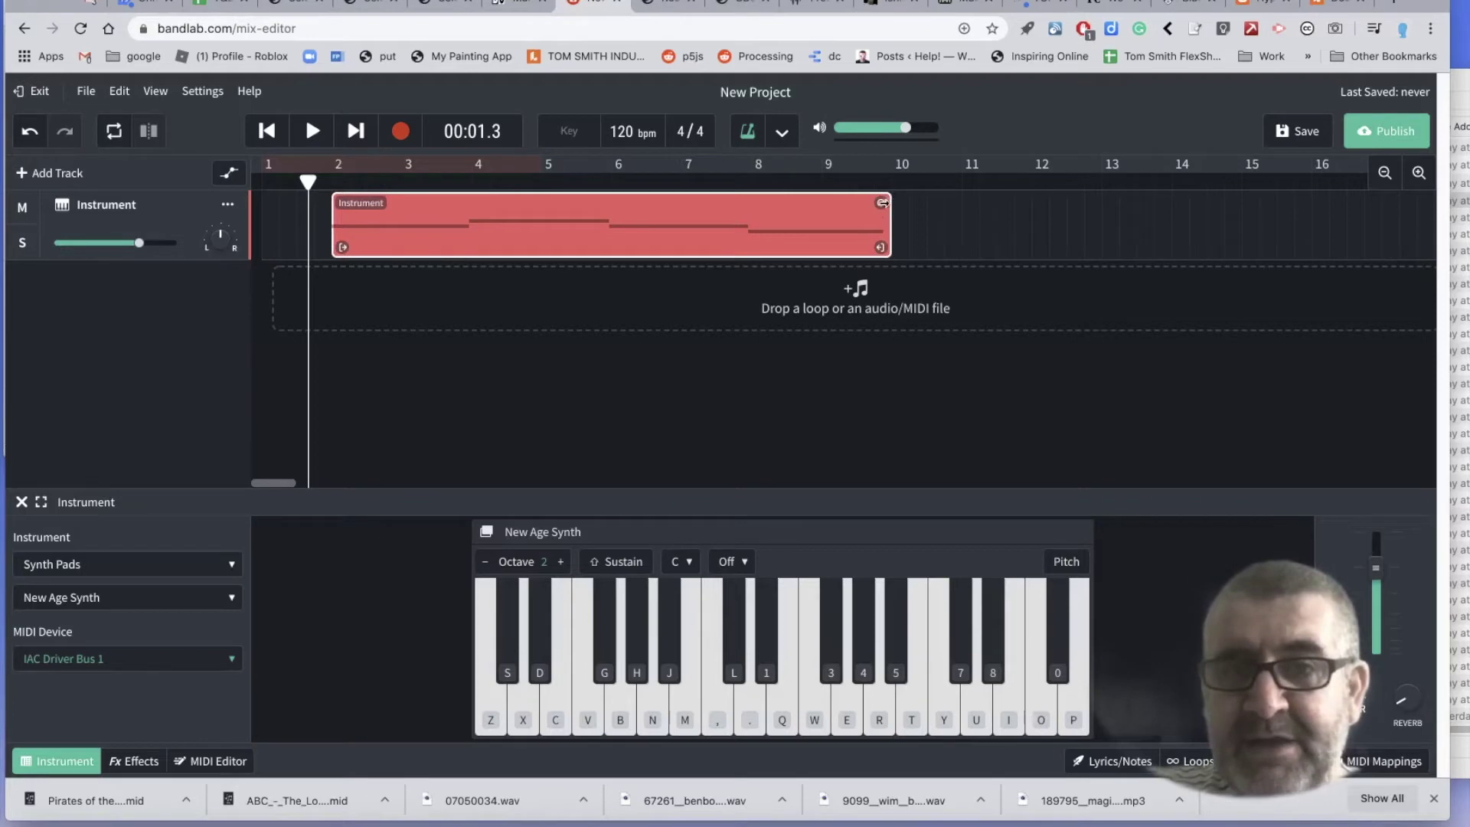
drag(910, 203, 1441, 205)
click(1386, 175)
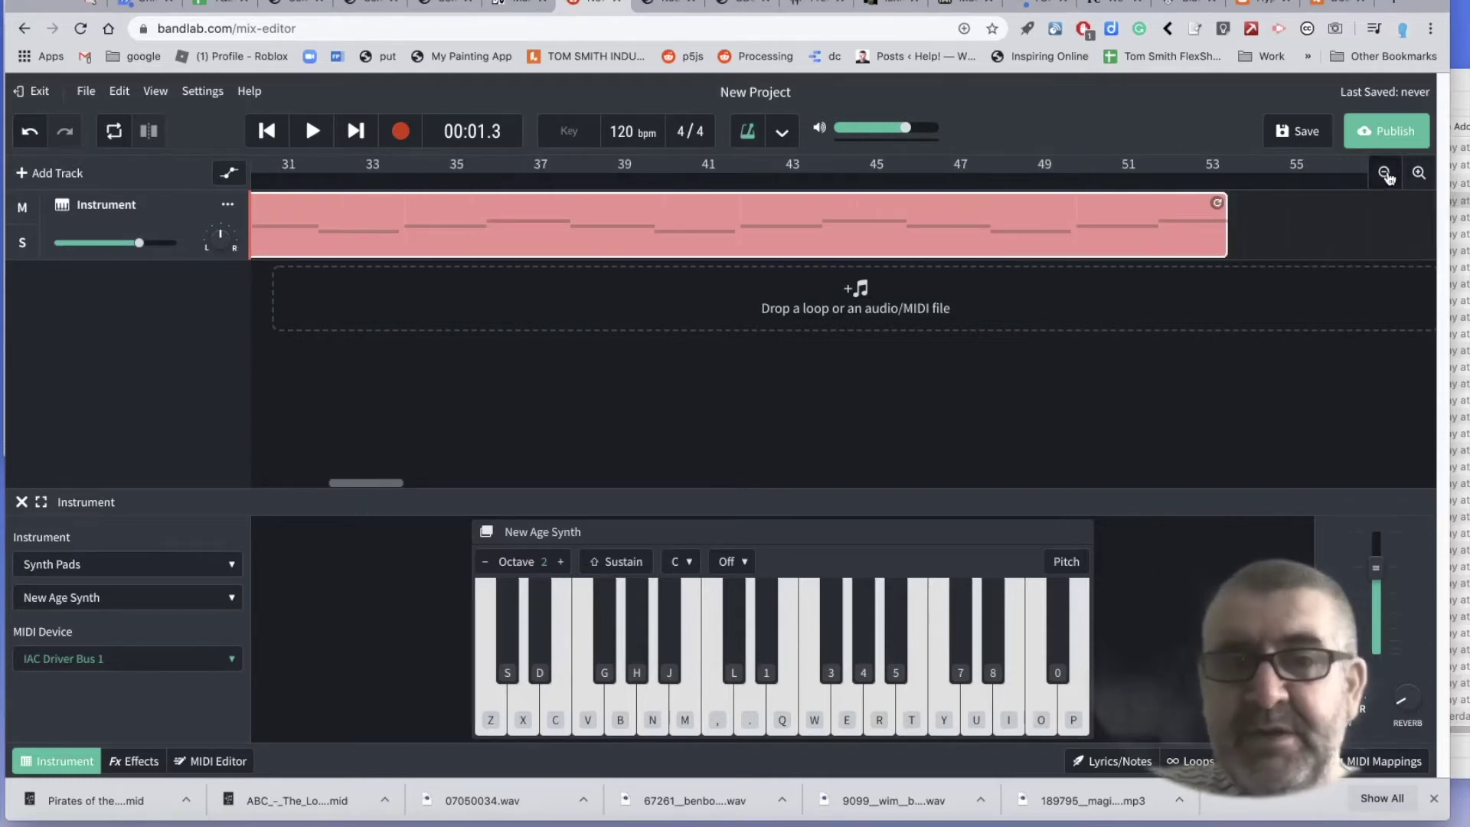
click(1386, 175)
click(1385, 175)
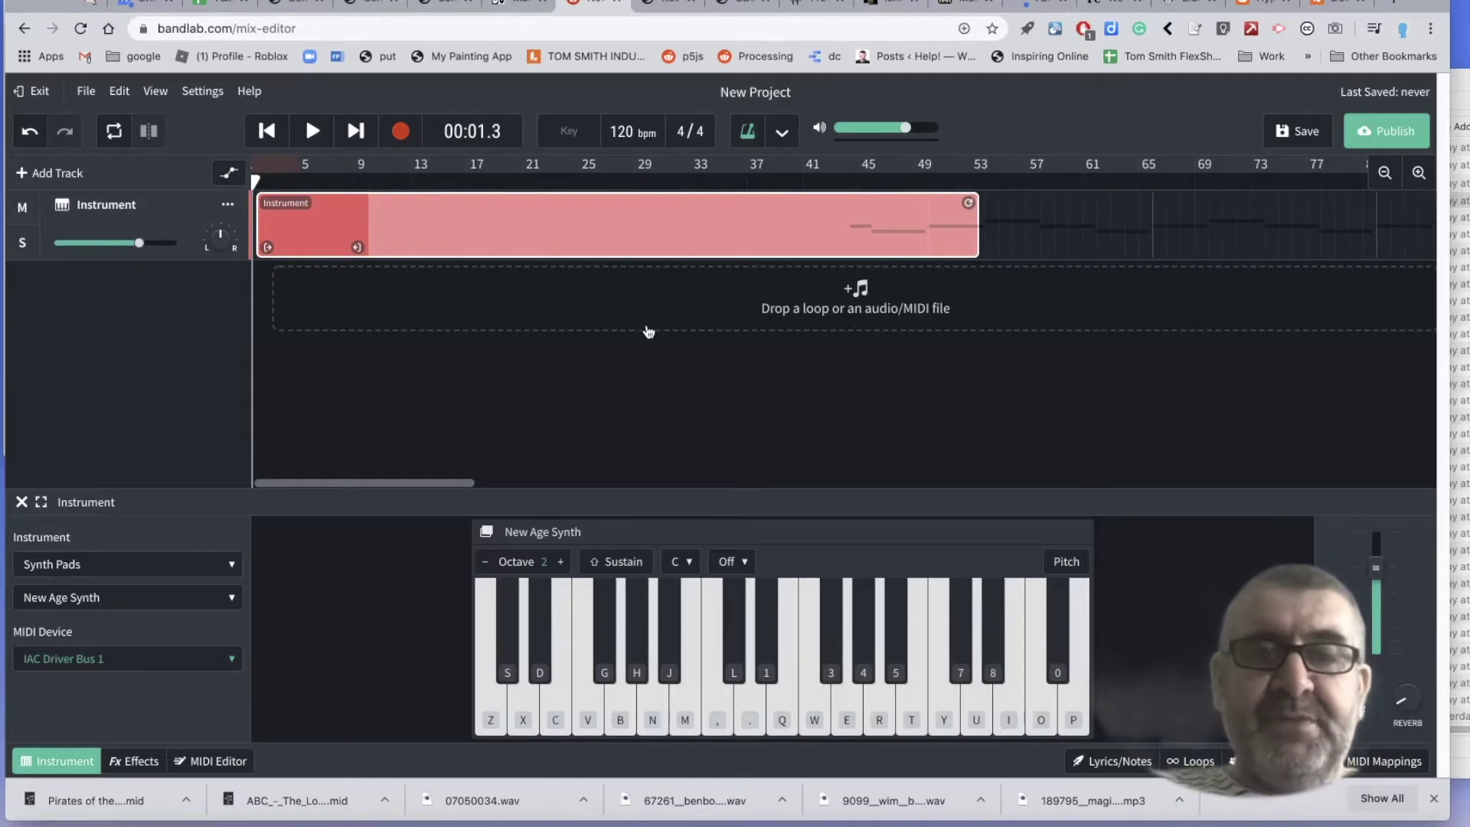
click(314, 134)
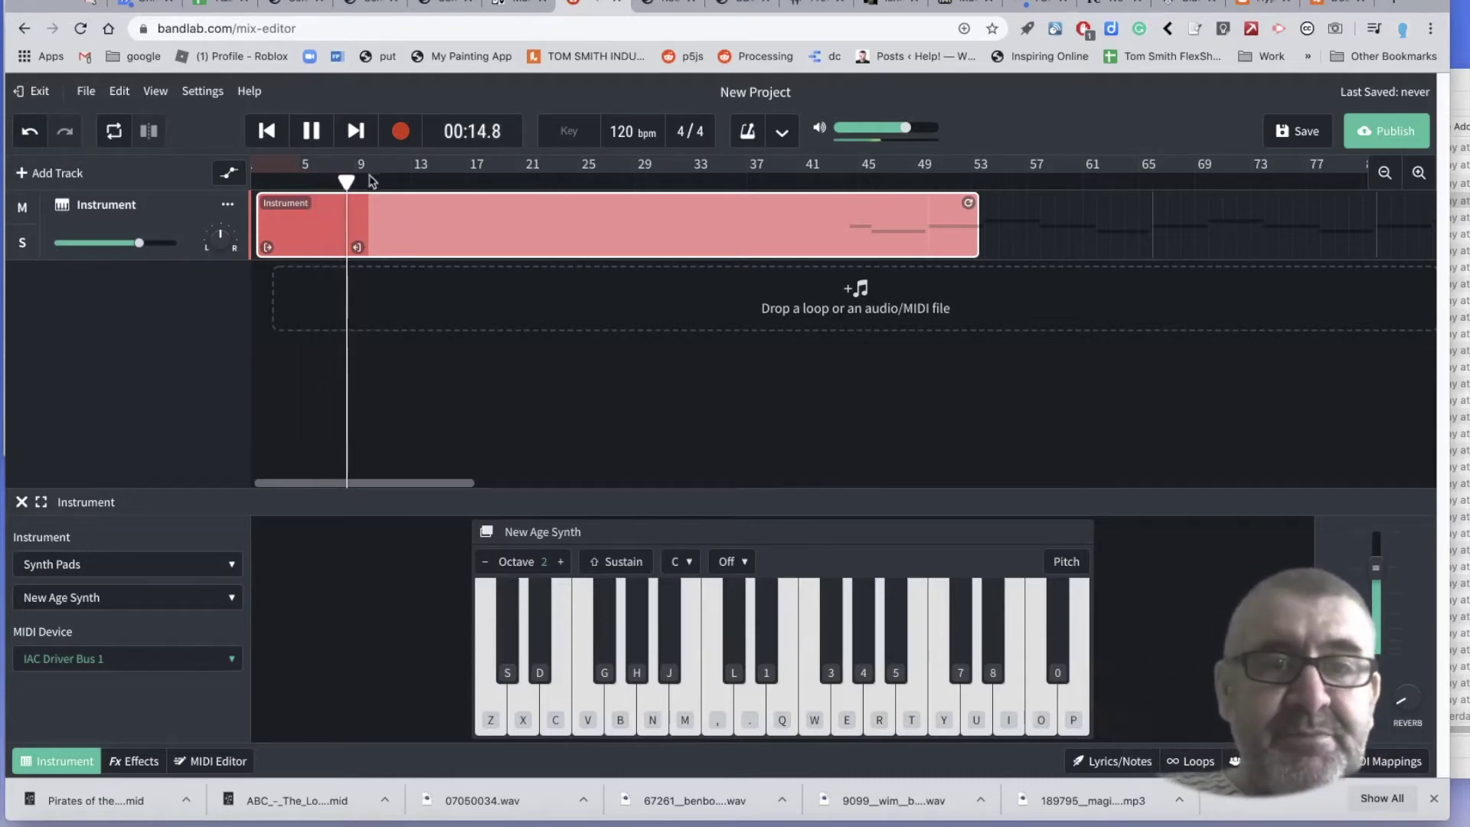
- Zoom back in and nudge the clip's start slightly earlier
click(1386, 175)
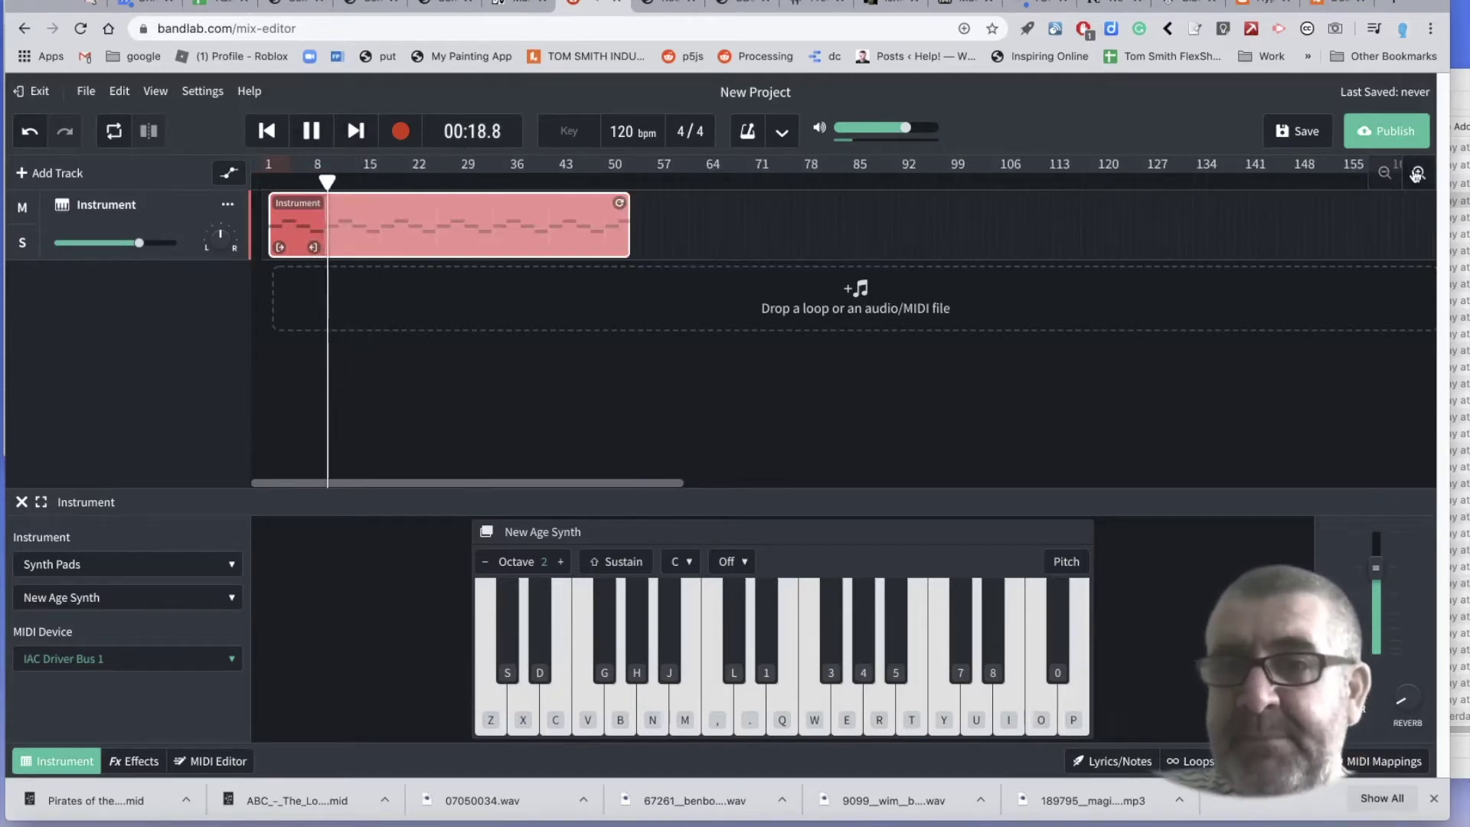
click(1418, 175)
click(1418, 175)
scroll(1025, 338, up, 3)
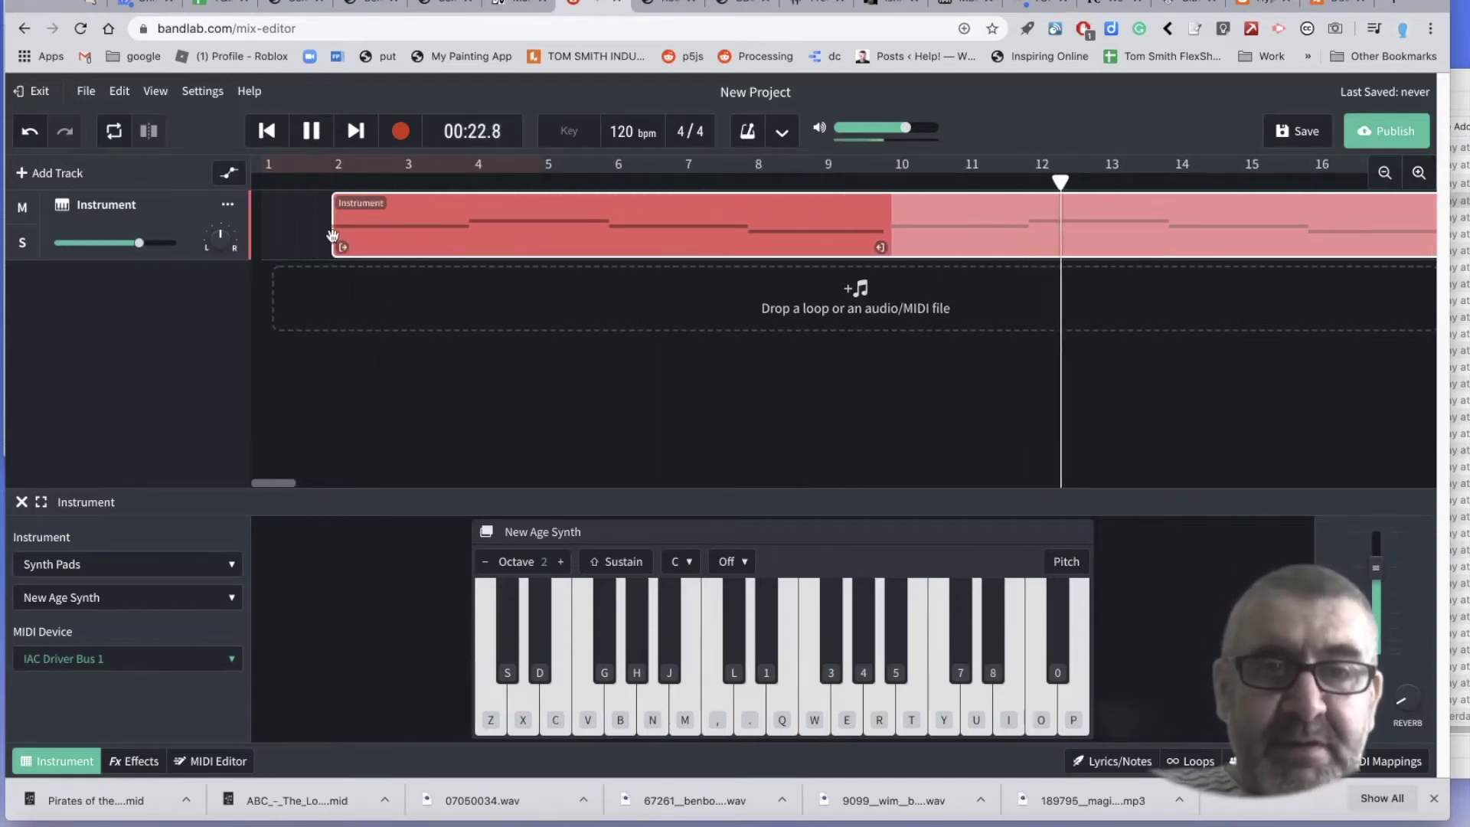
drag(333, 240, 329, 251)
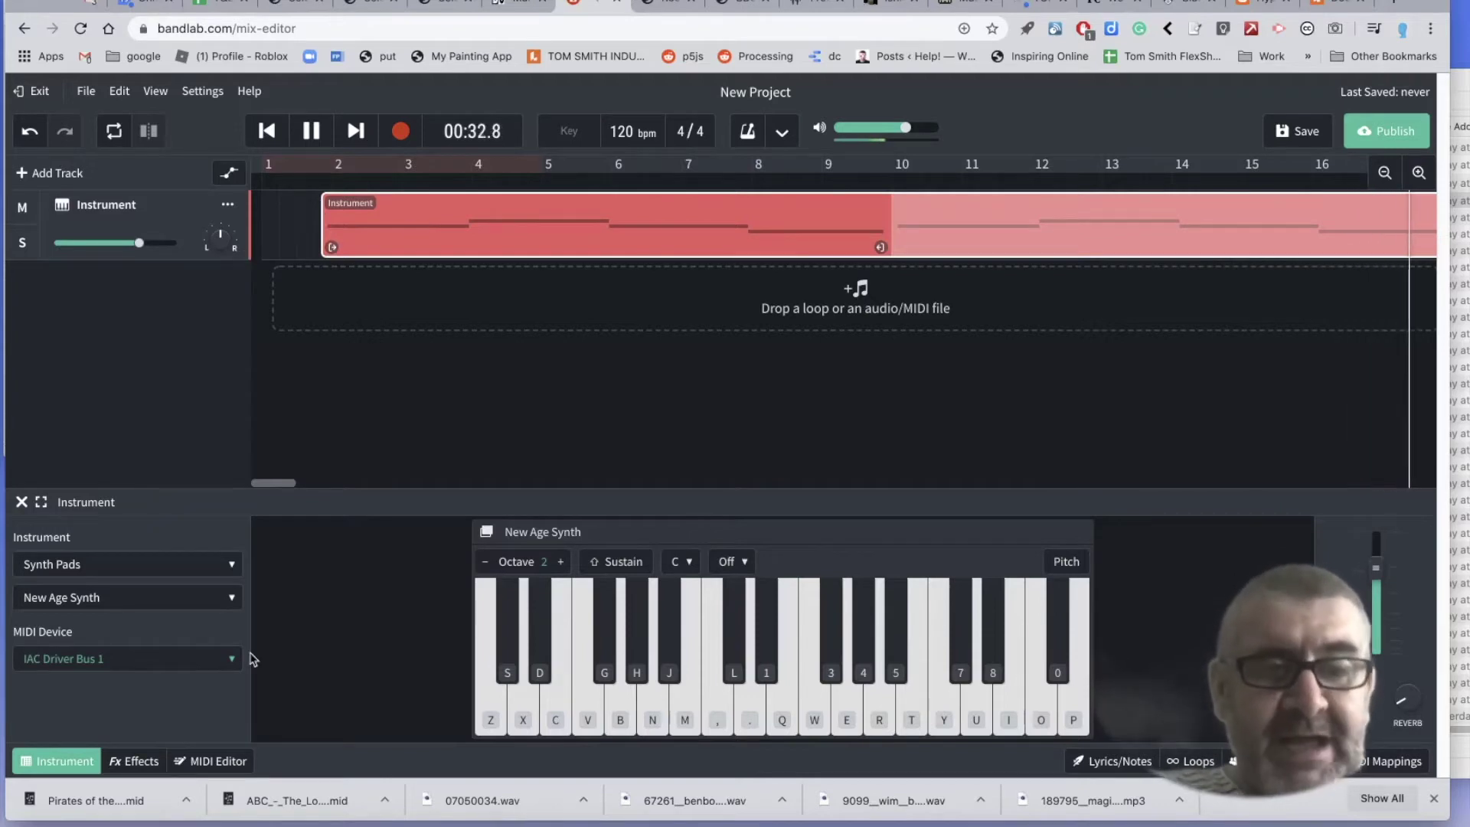
click(134, 763)
- Add a Delay > D-Delay effect, raise its Feedback, then delete it from the chain
click(328, 634)
mouse_move(328, 638)
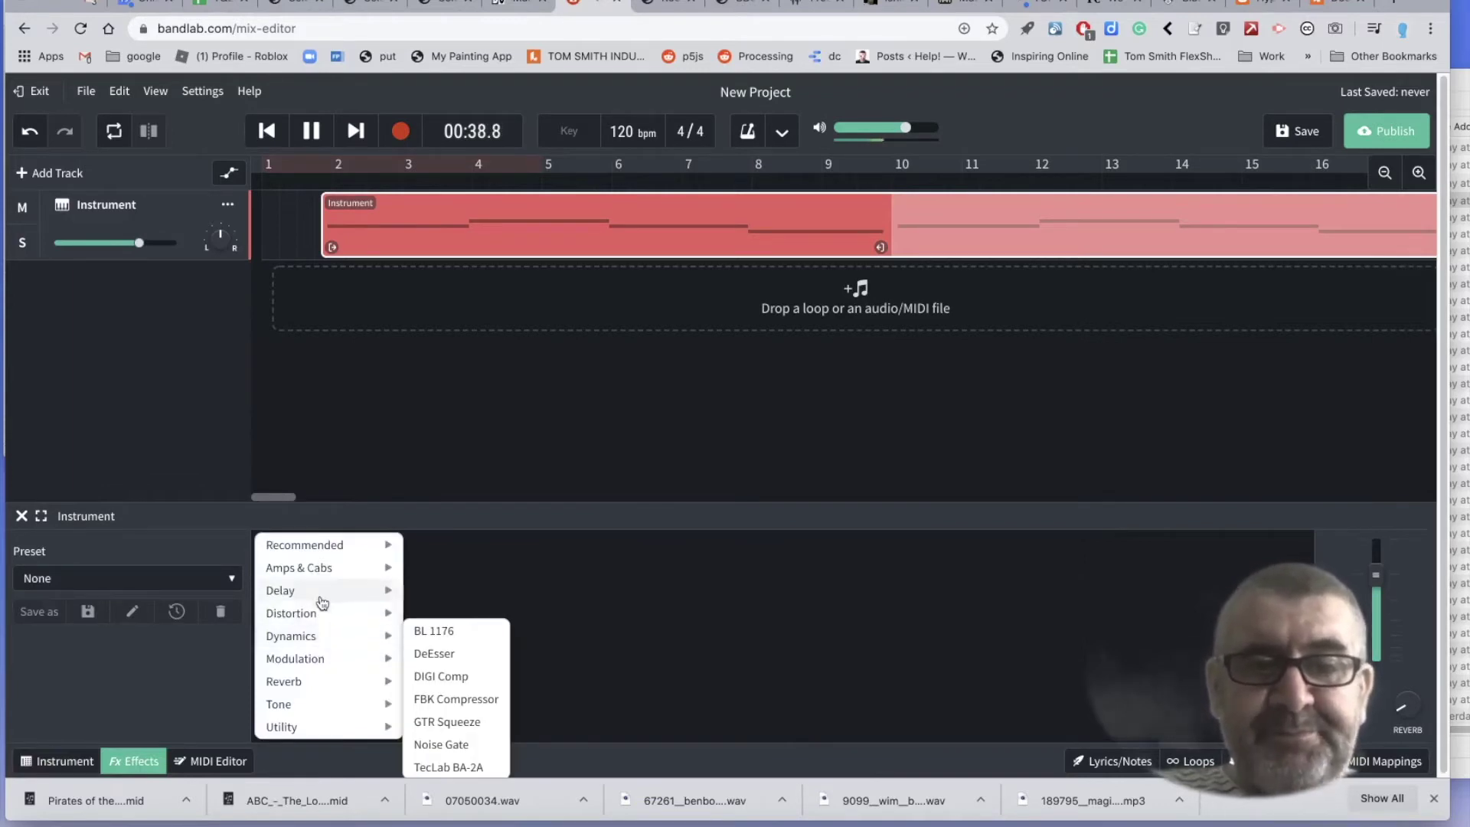
mouse_move(322, 596)
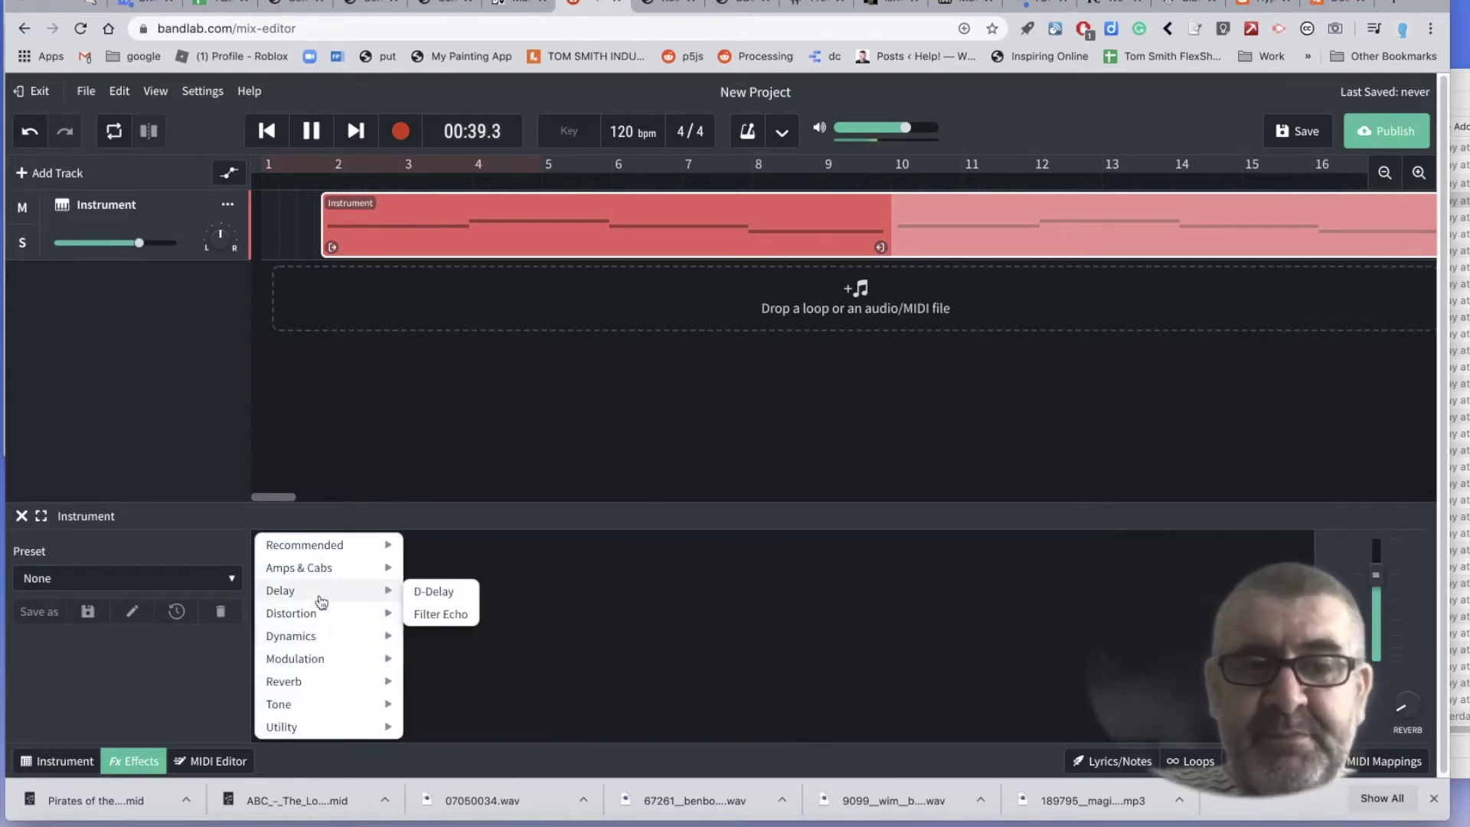
click(448, 594)
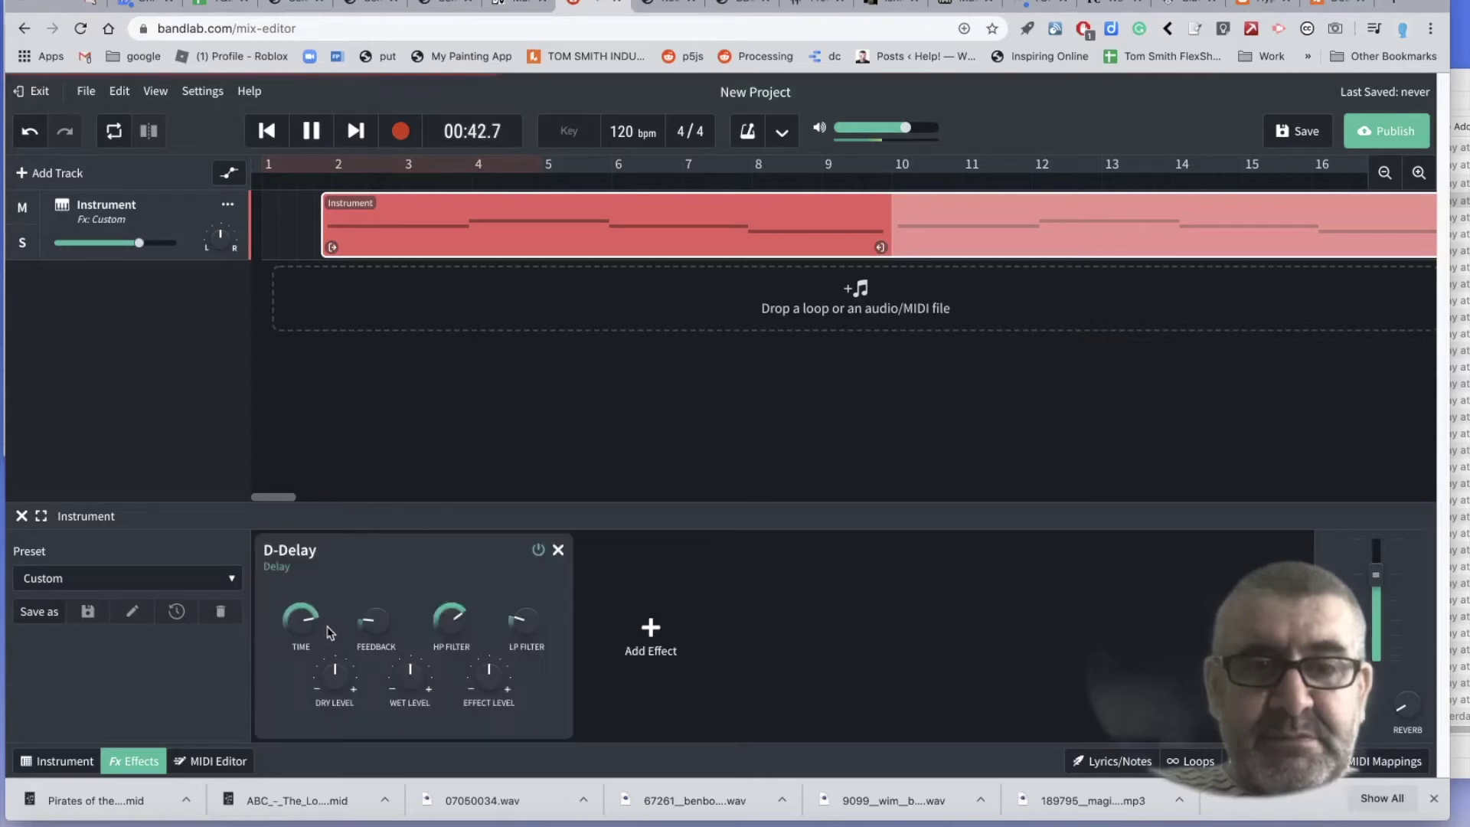
mouse_move(367, 630)
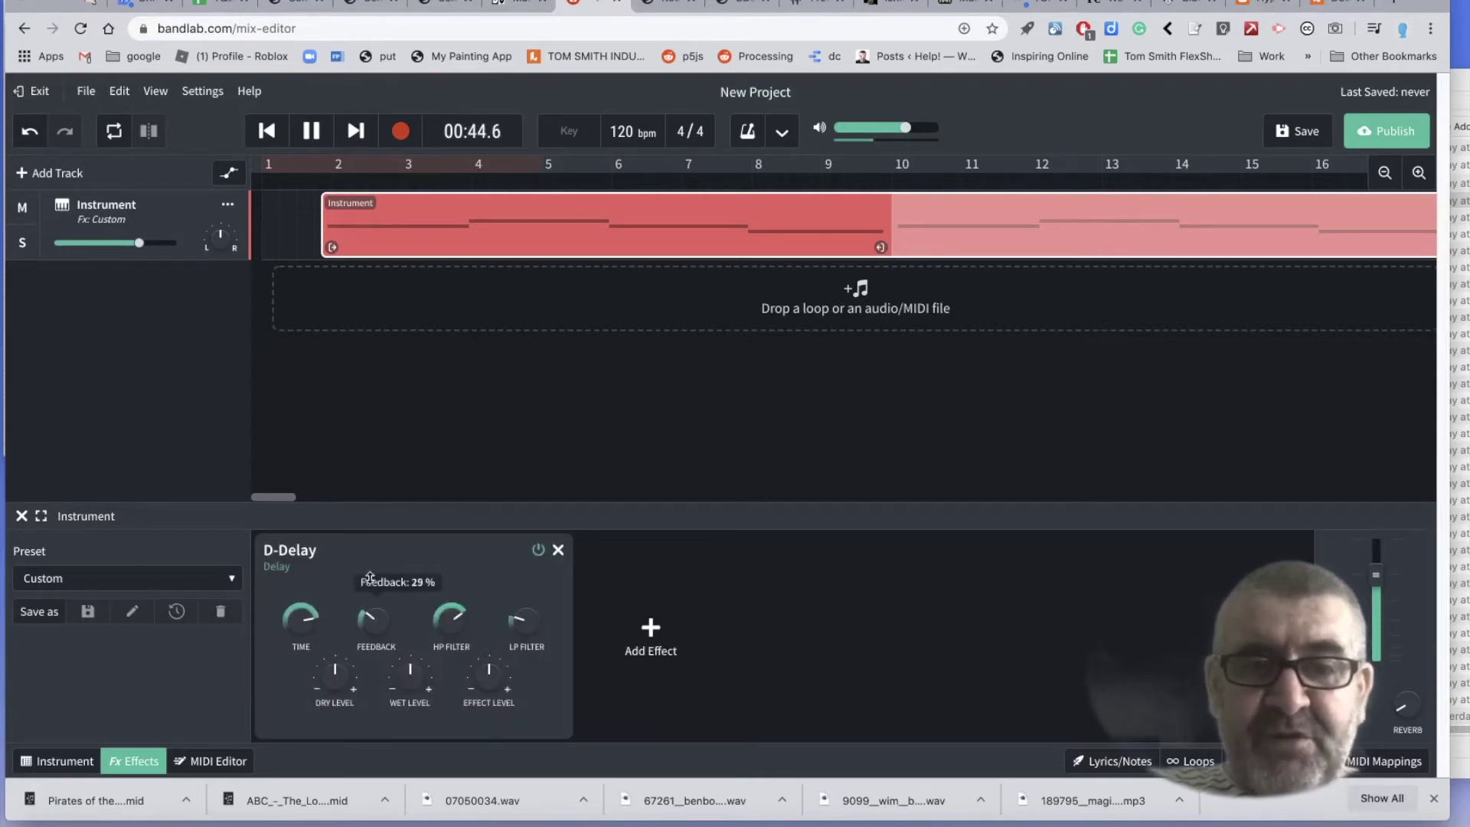
mouse_move(386, 533)
mouse_down()
mouse_move(390, 500)
mouse_move(401, 536)
mouse_up()
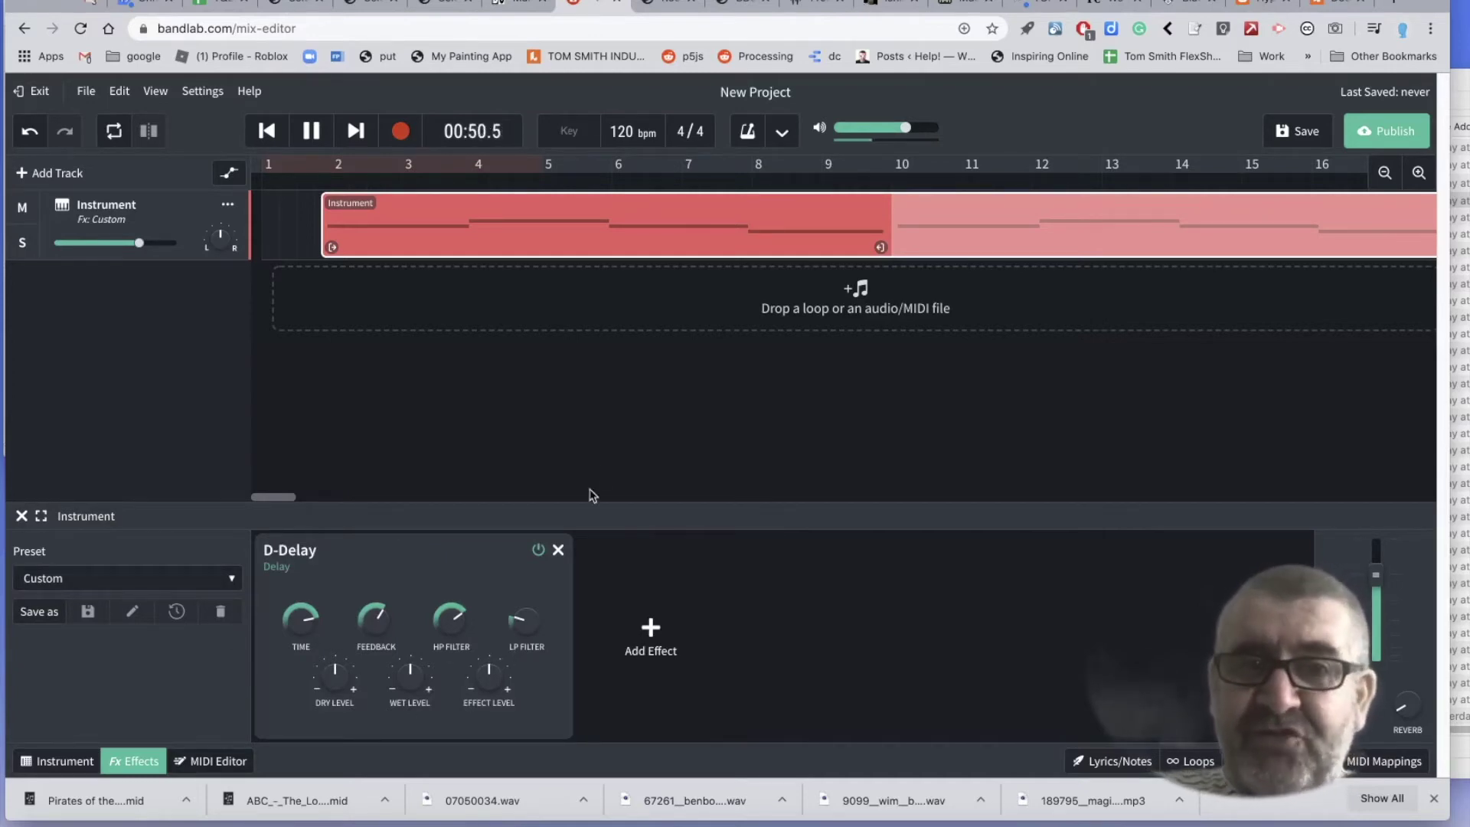
click(558, 550)
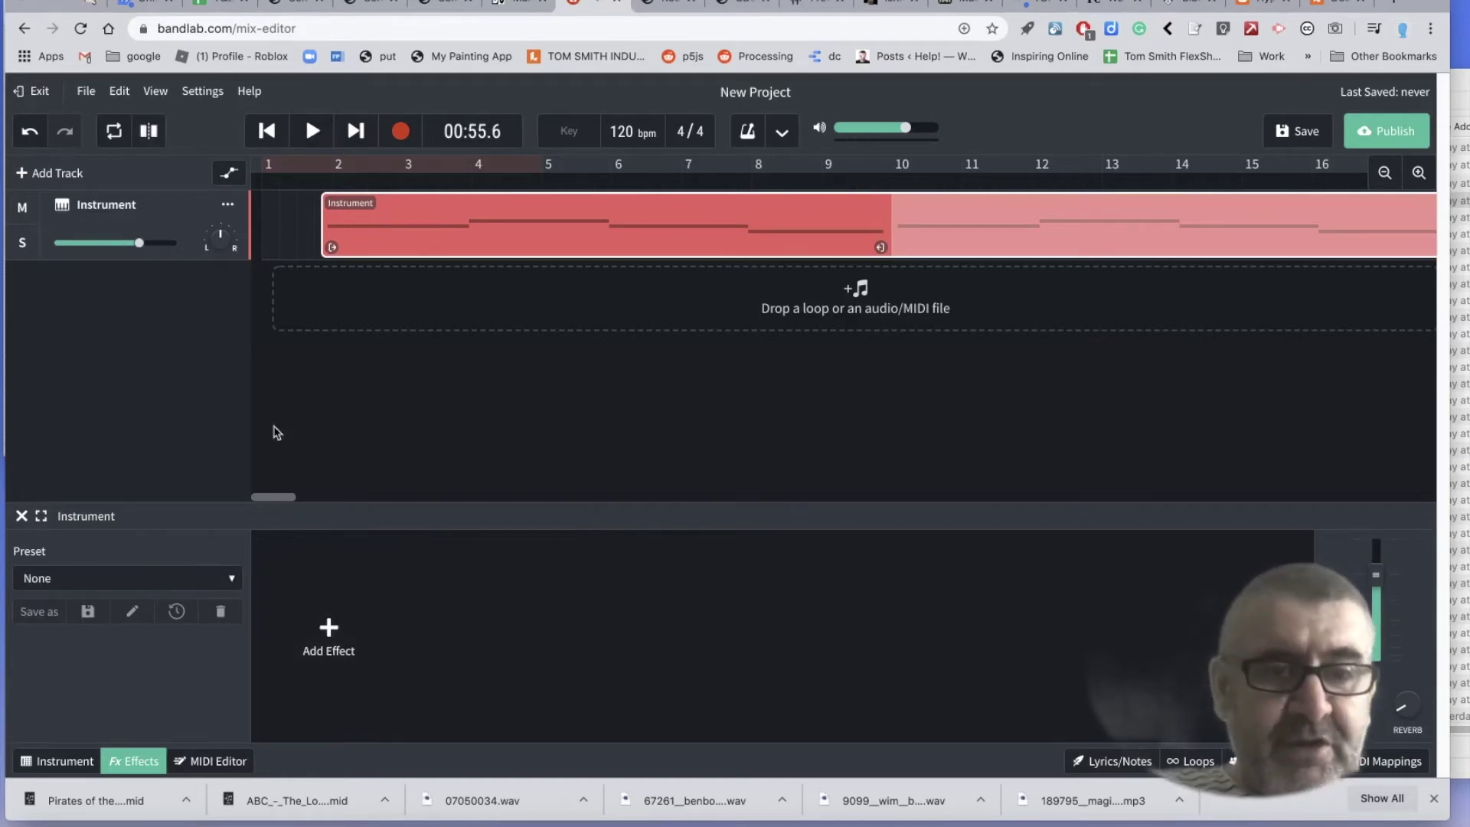
- Apply the Spring Phaser effects preset to the pad track and play it back
click(155, 579)
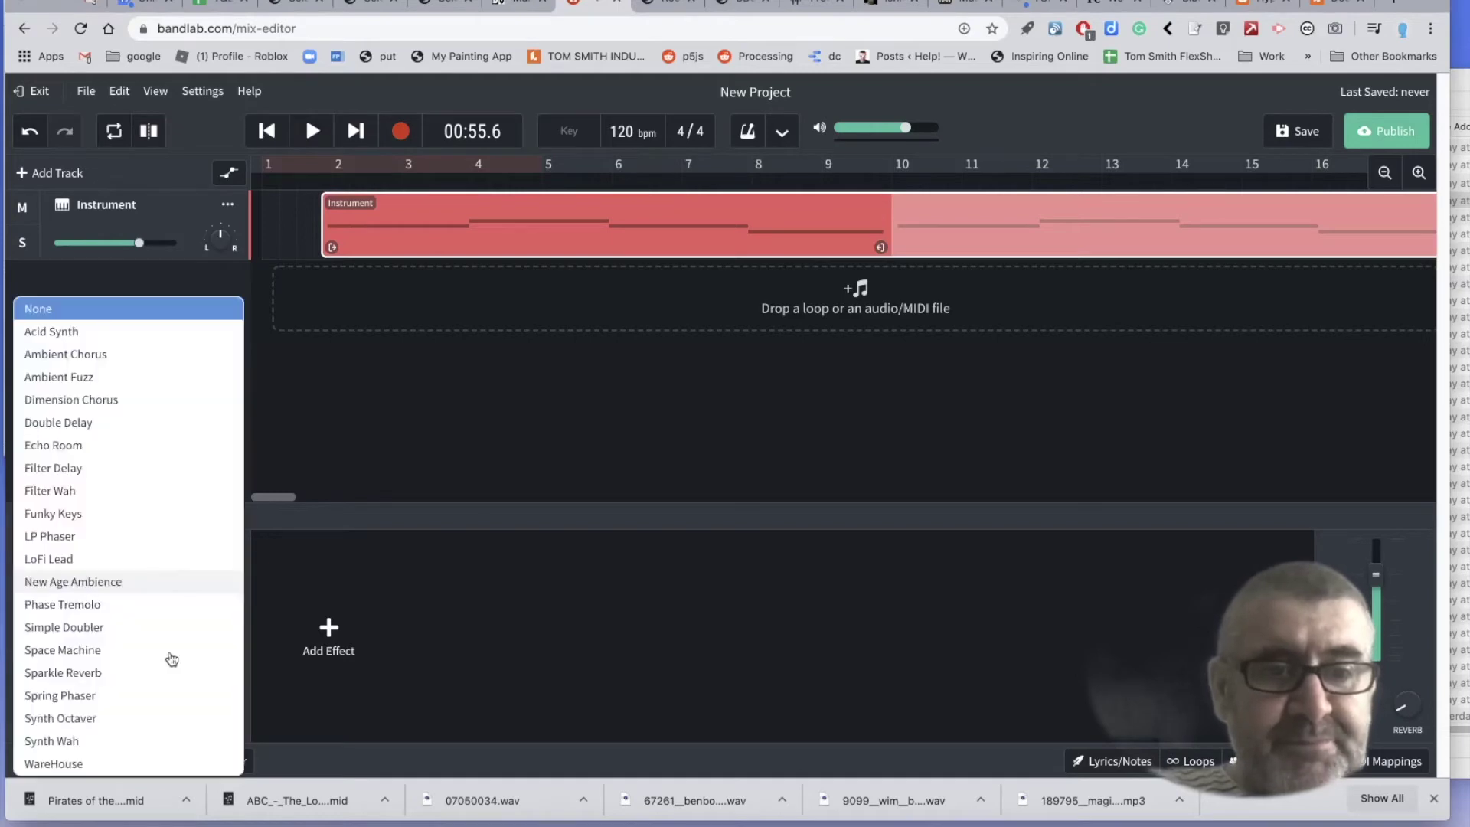
click(171, 701)
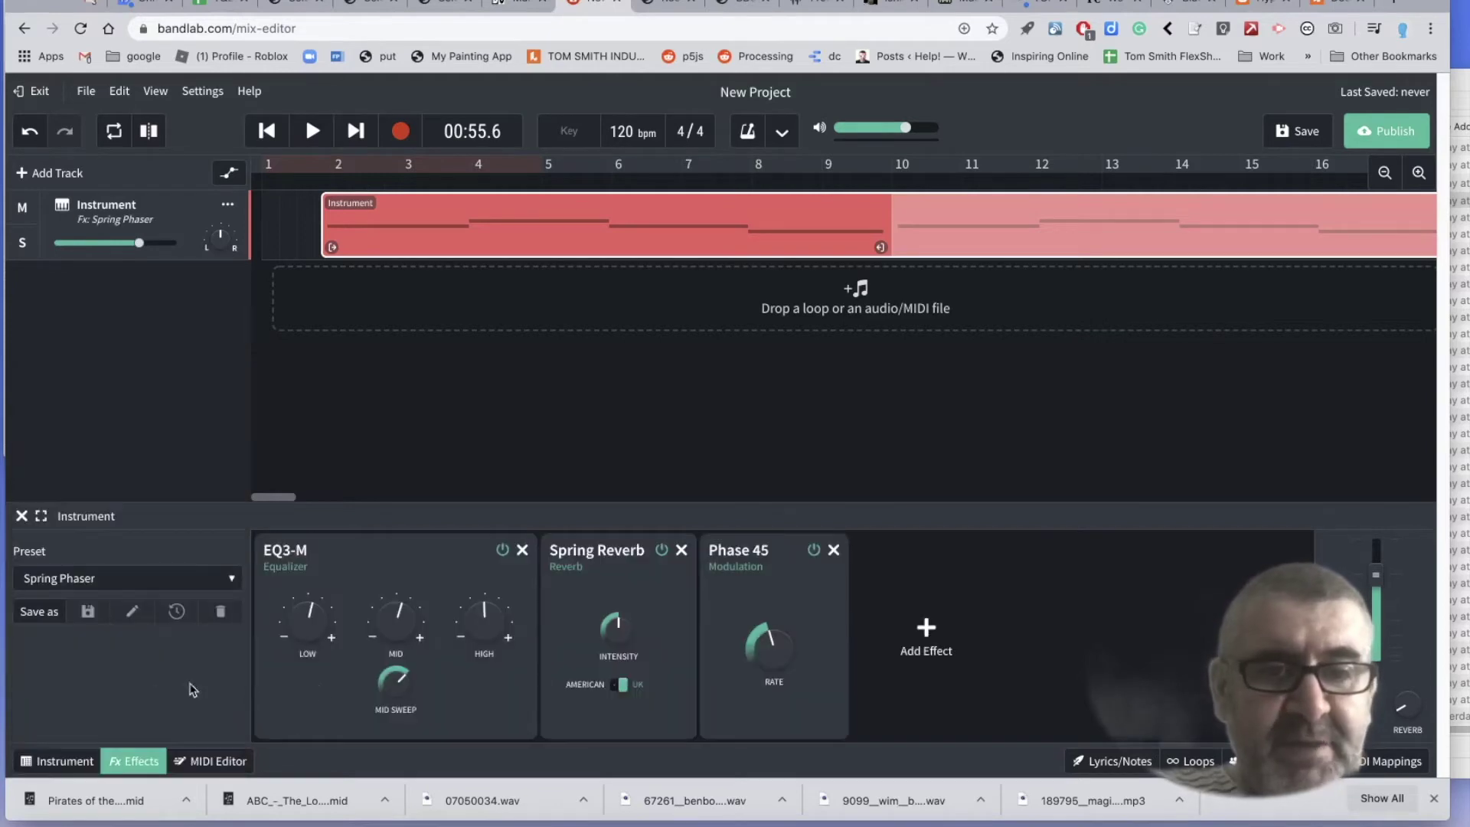
mouse_move(311, 631)
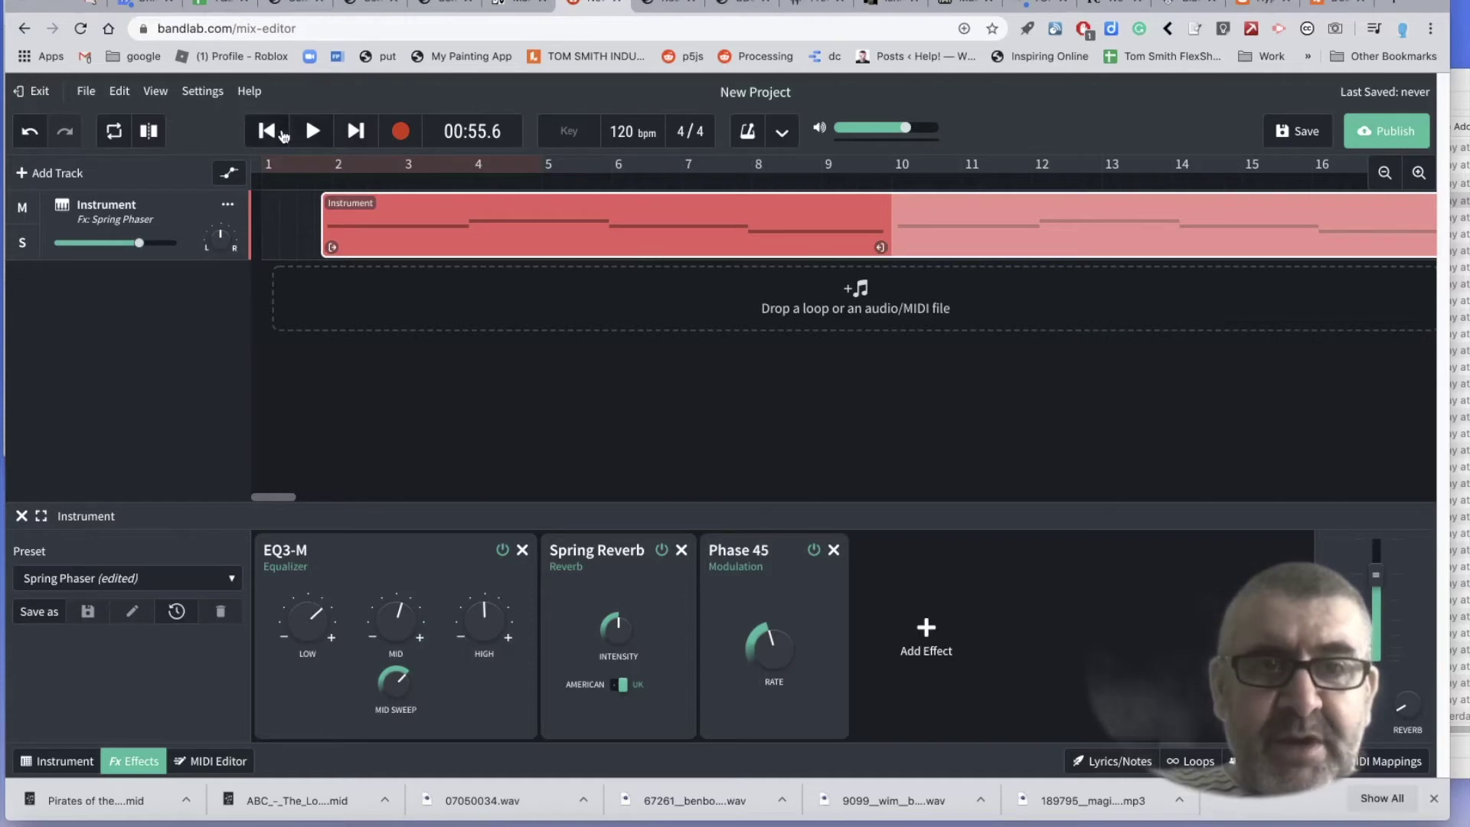
click(312, 132)
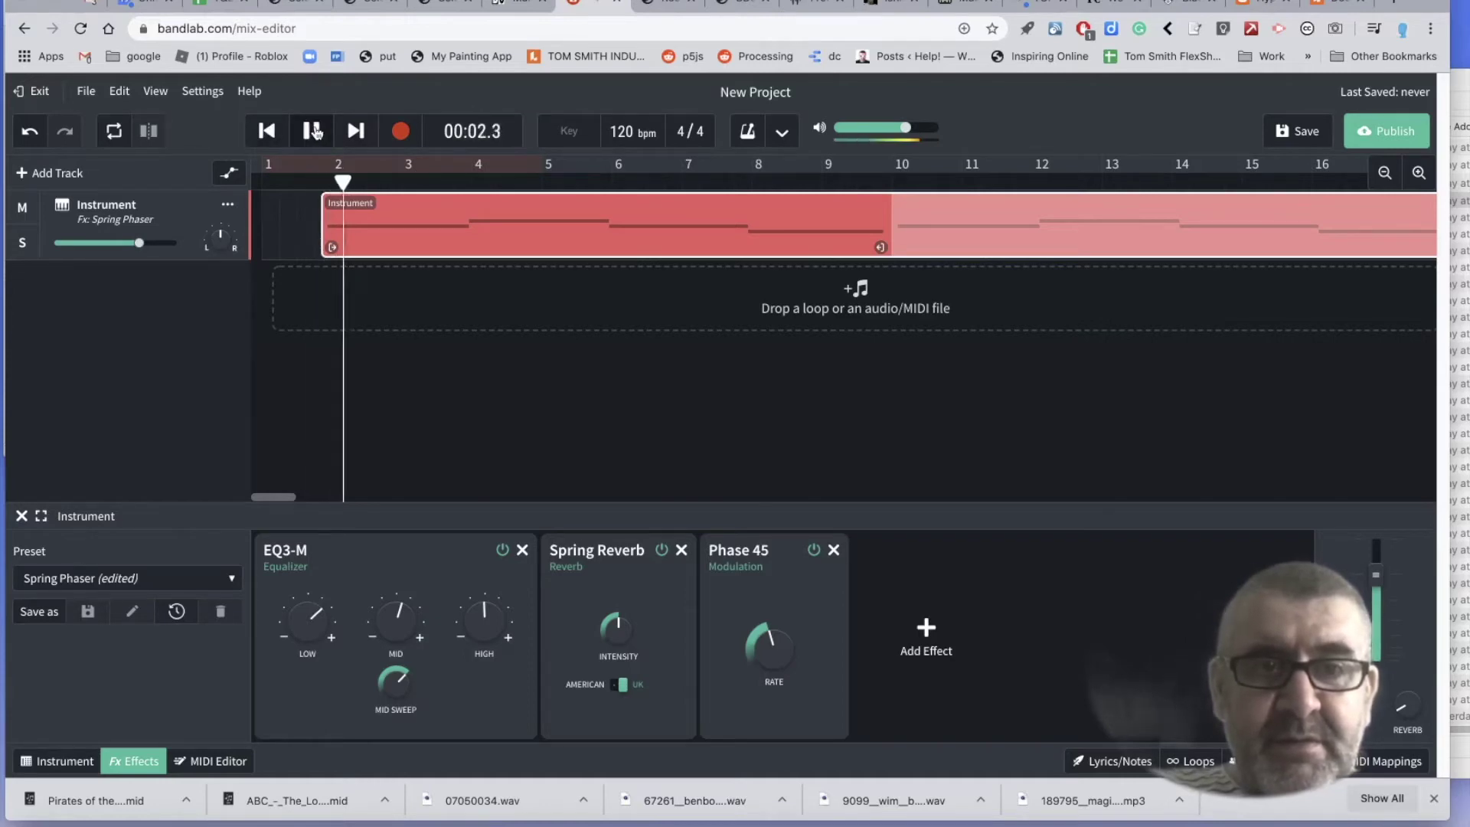
- Raise EQ mid sweep, set highs +14.8 dB, lows -12.6 dB, more reverb, phaser rate 3.4
drag(395, 680, 400, 645)
drag(765, 661, 766, 674)
drag(617, 630, 611, 553)
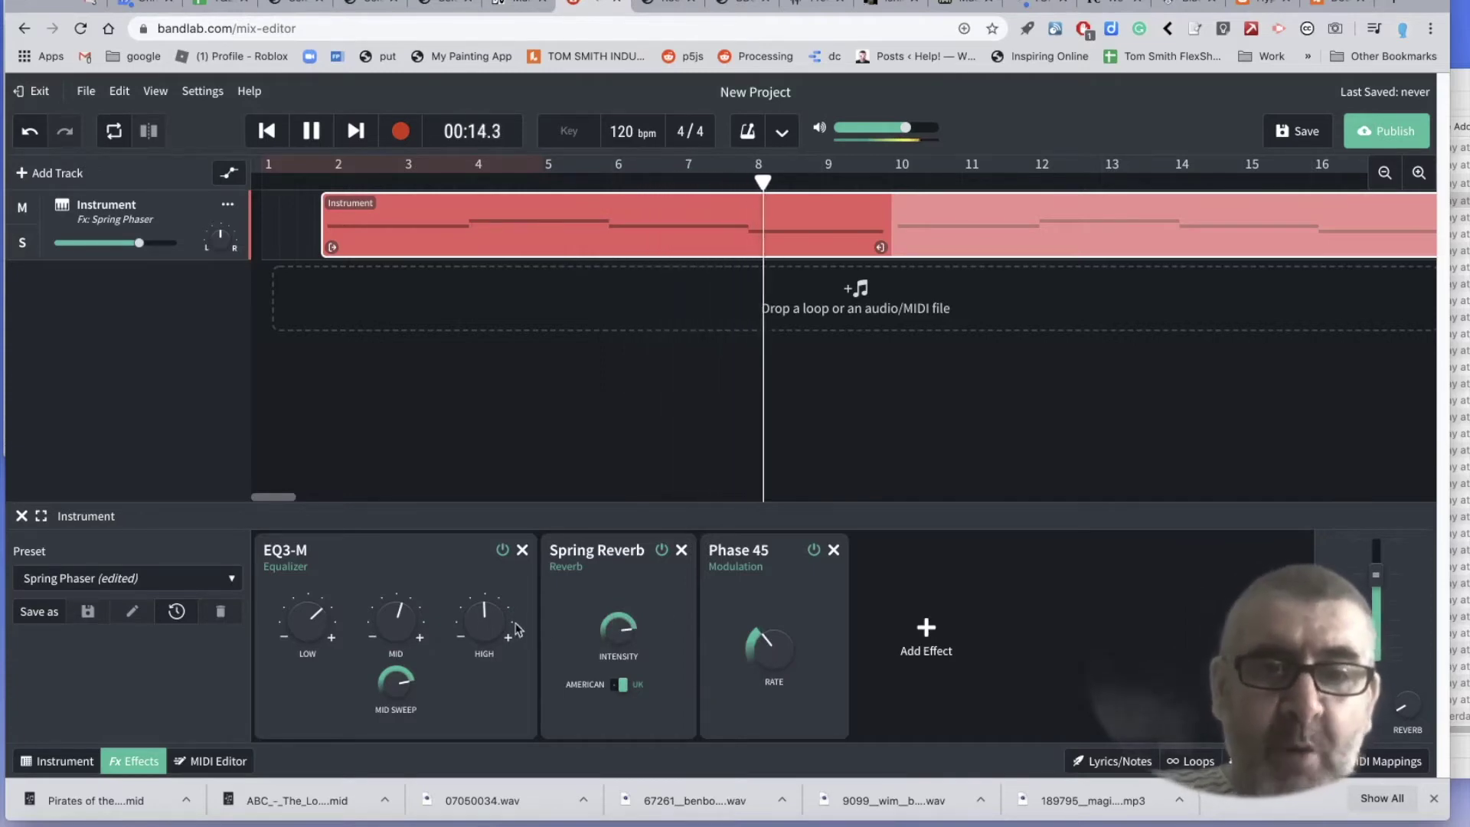
drag(484, 619, 482, 562)
drag(307, 617, 376, 721)
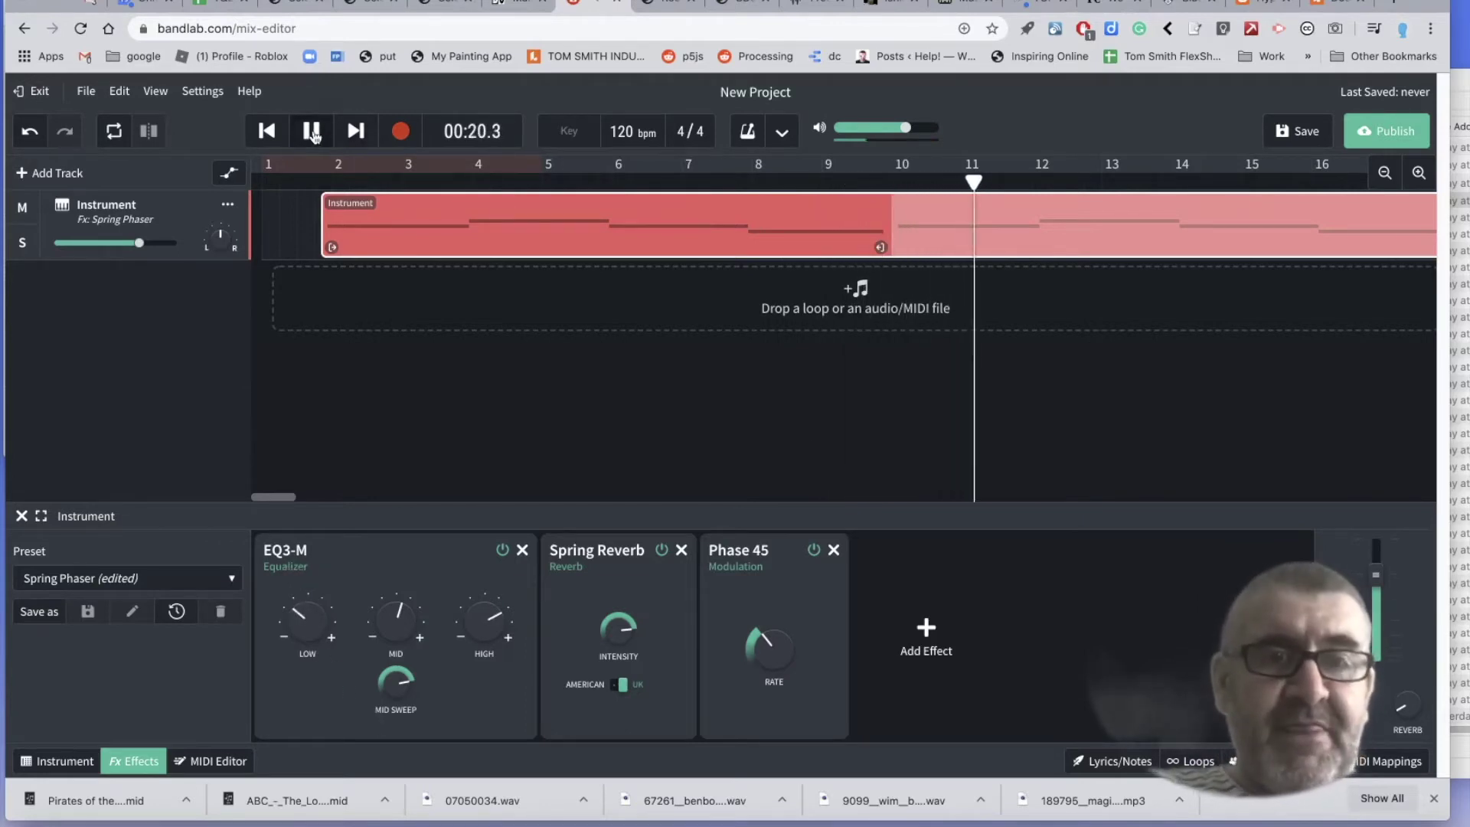
- Stop playback, glance at the file options, and start adding a new track
key(space)
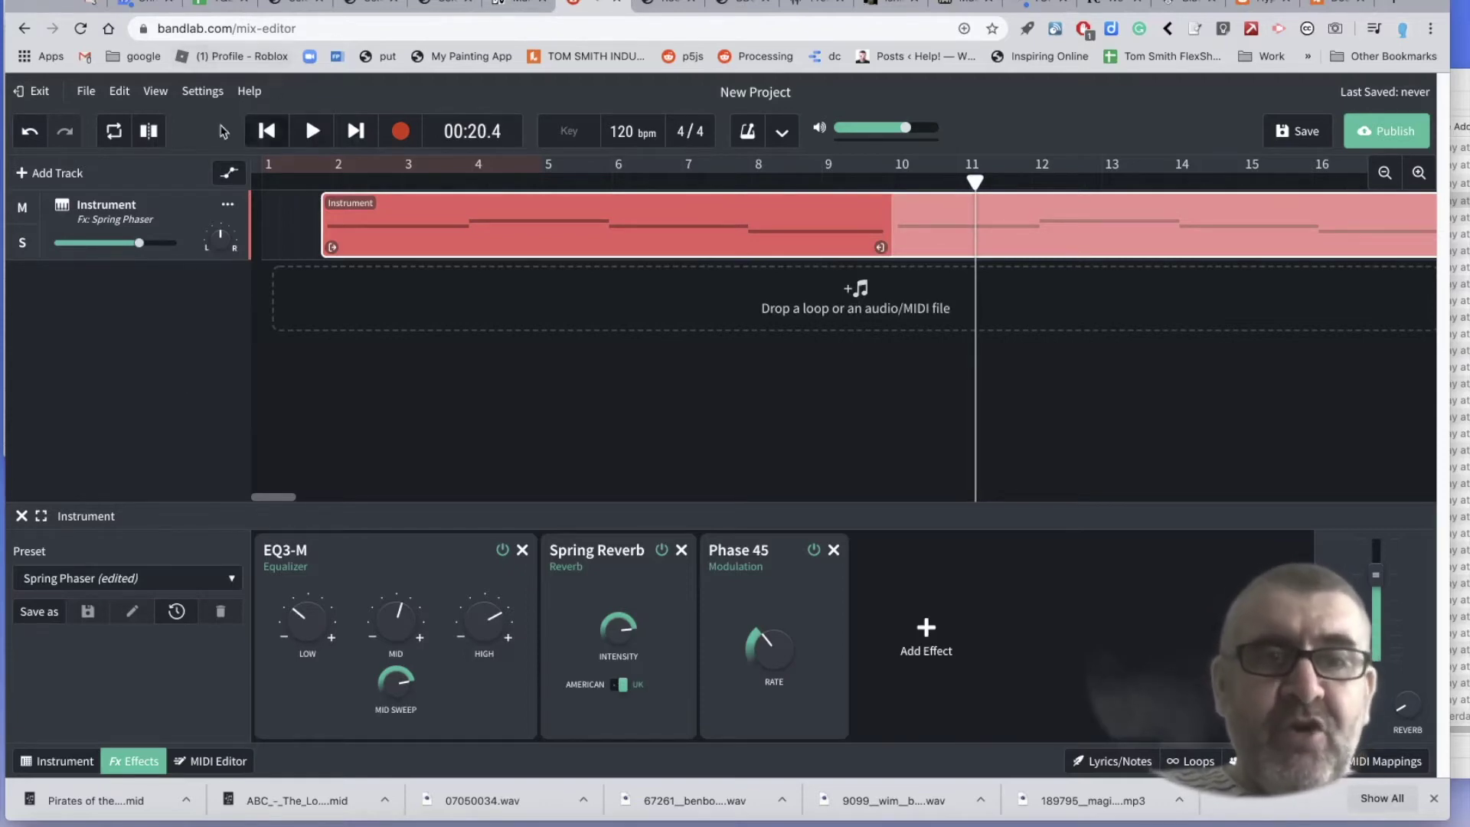
click(87, 92)
click(87, 93)
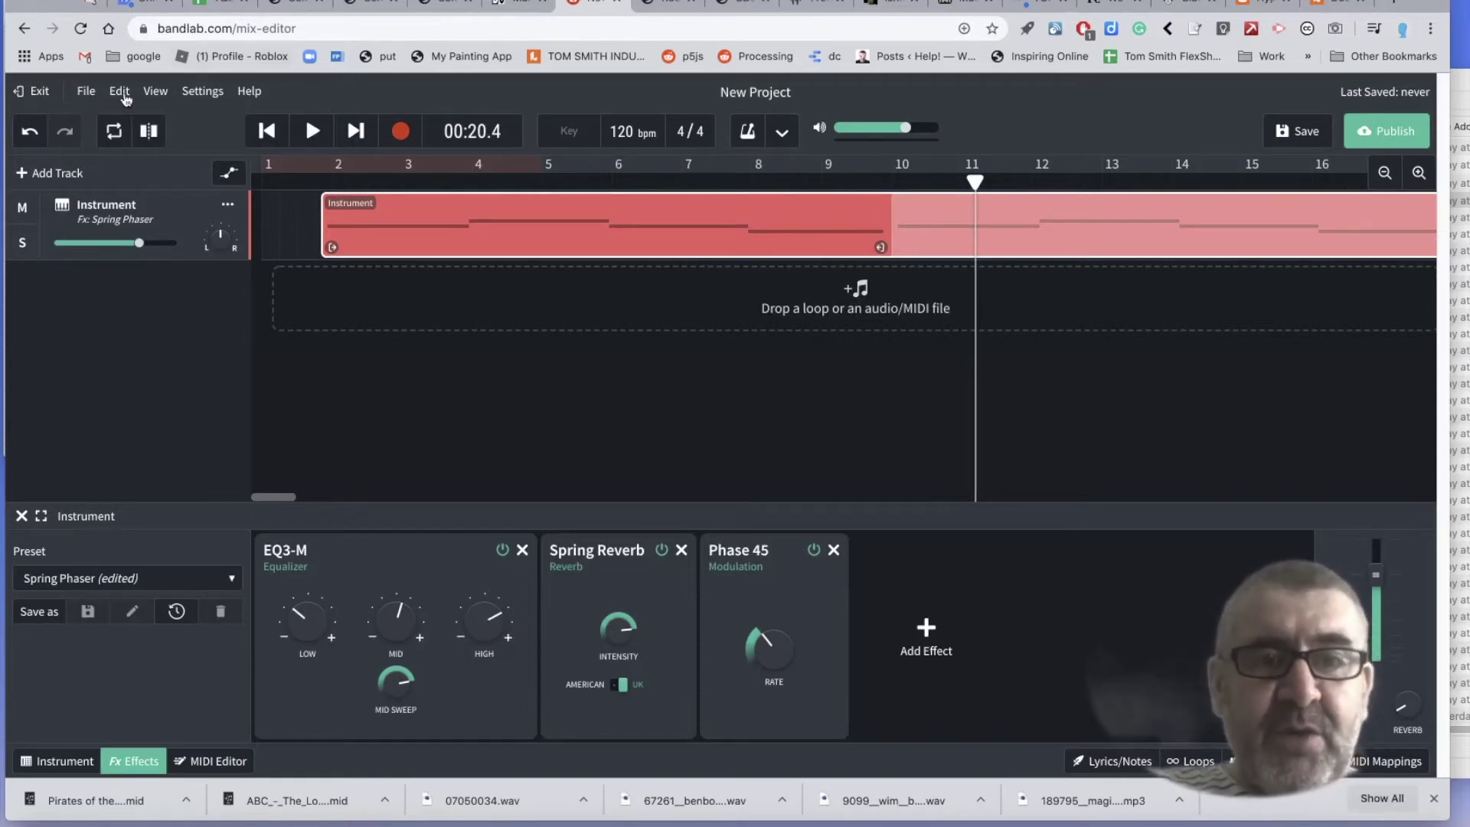
click(36, 177)
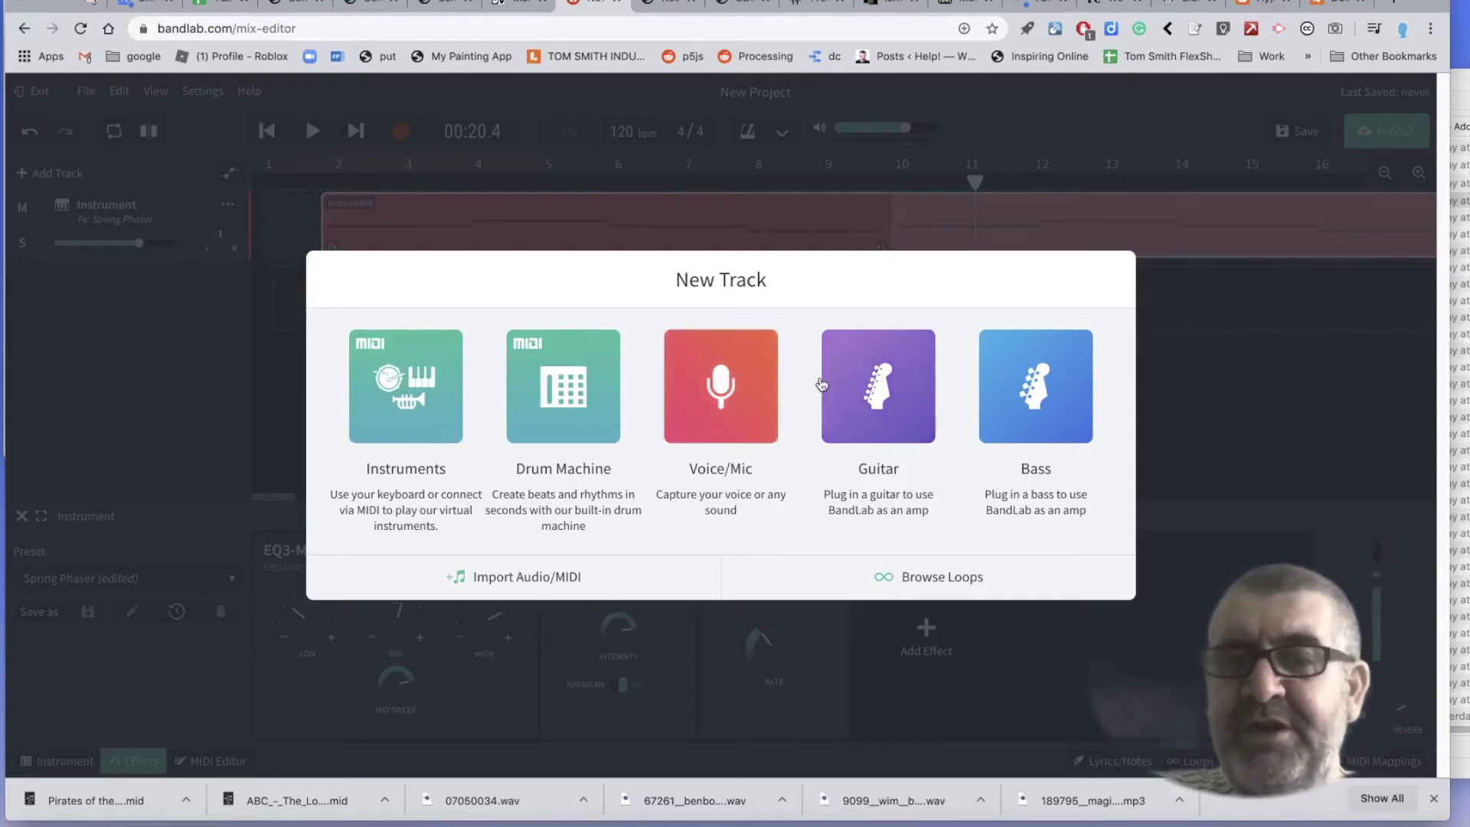
- Add a Voice/Mic track below the pad and open the file chooser on Downloads
click(726, 393)
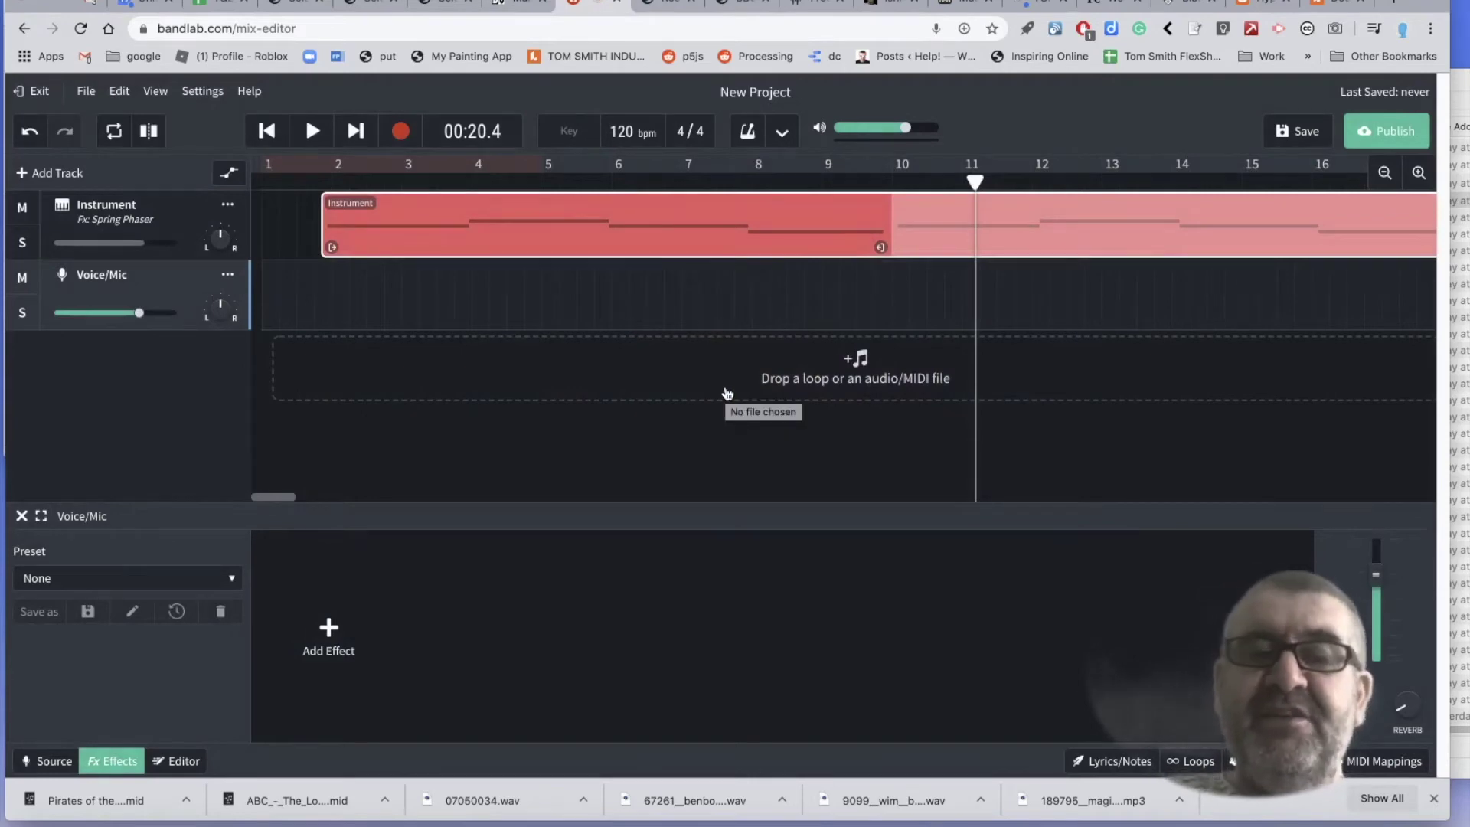
click(599, 488)
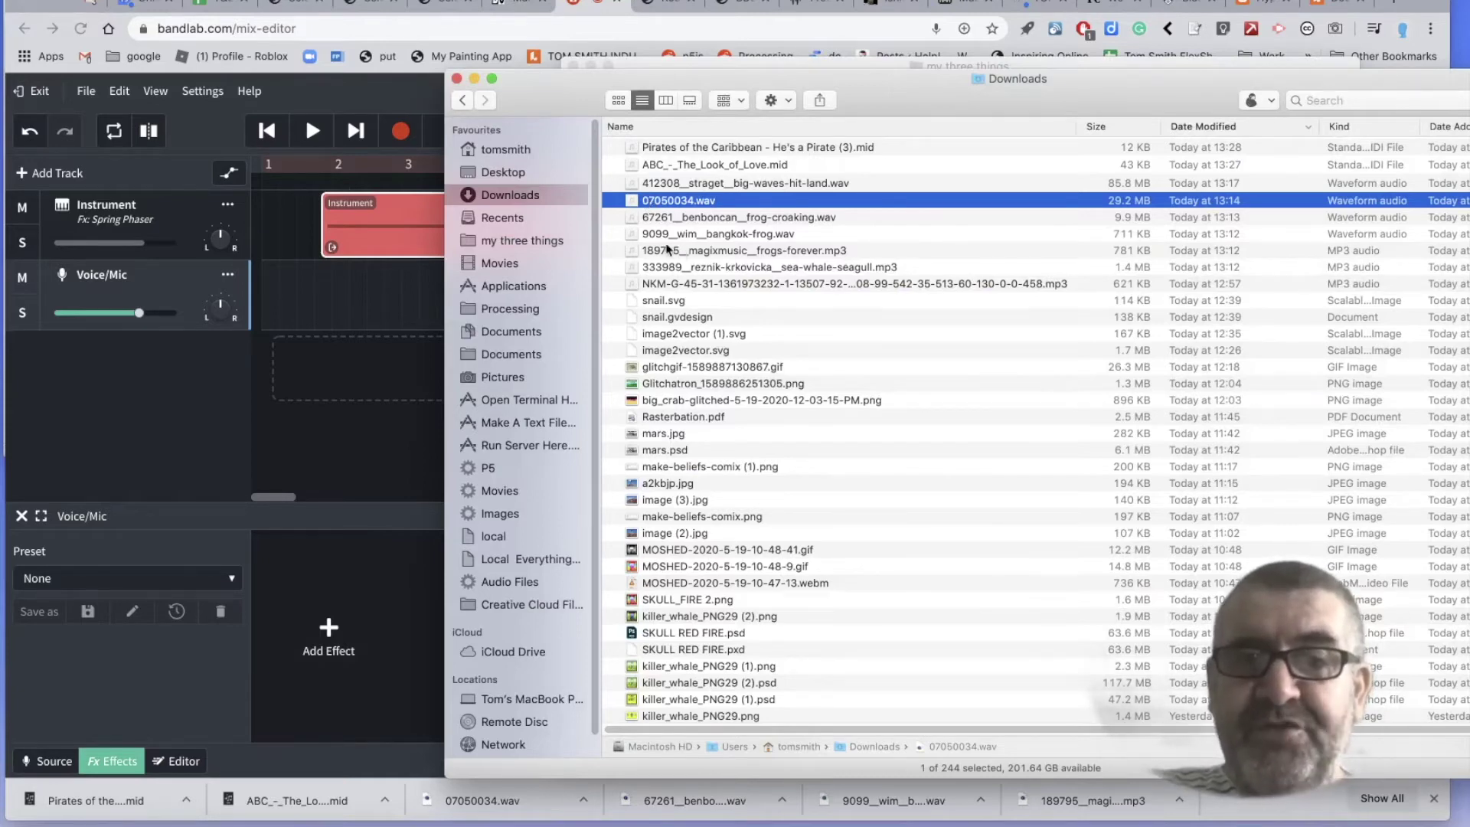
- Drag 9099__wim__bangkok-frog.wav from Finder's Downloads onto the Voice/Mic track around bars 3–7
drag(570, 82, 921, 186)
click(626, 67)
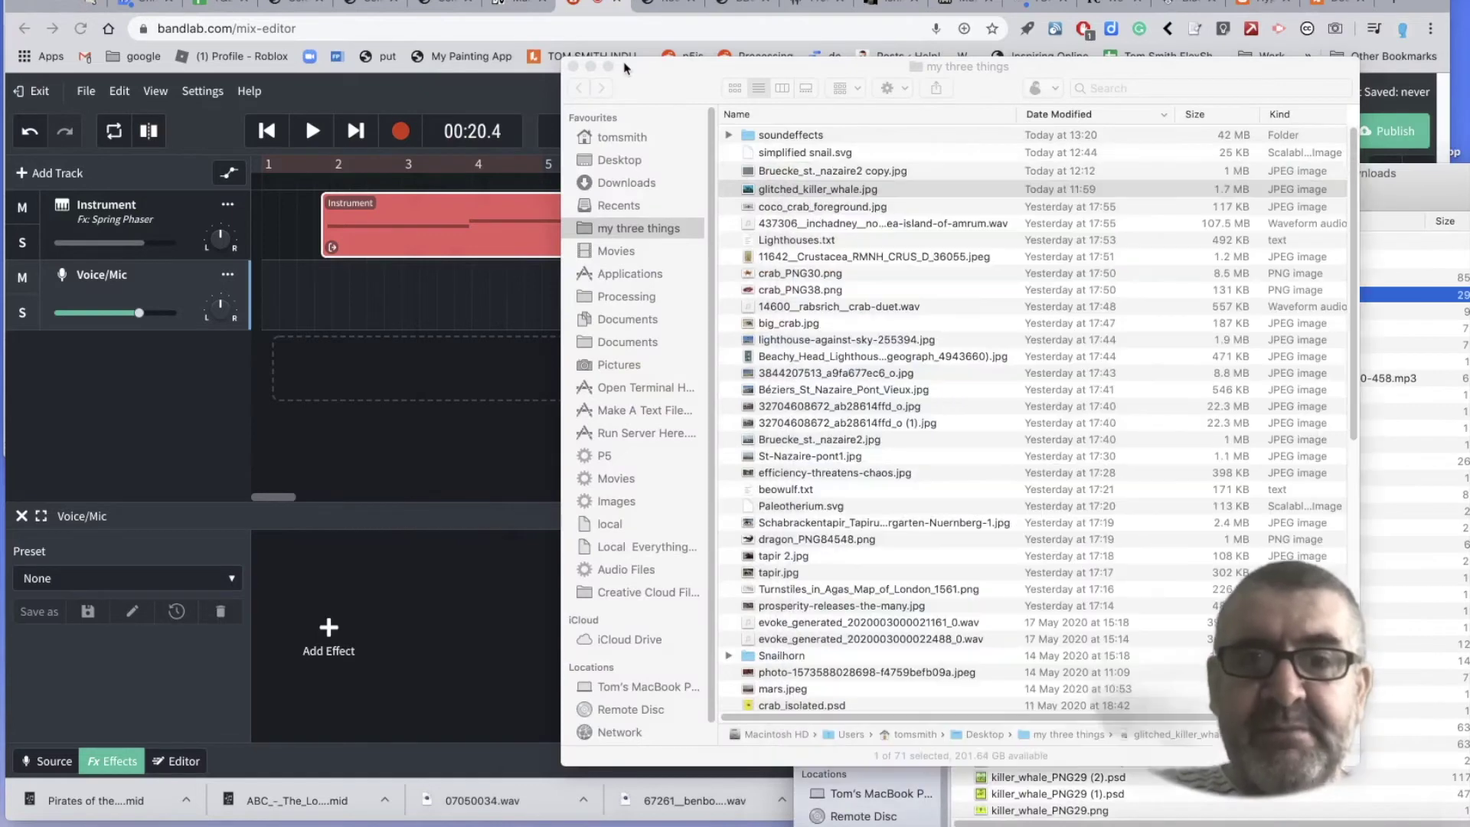
click(590, 65)
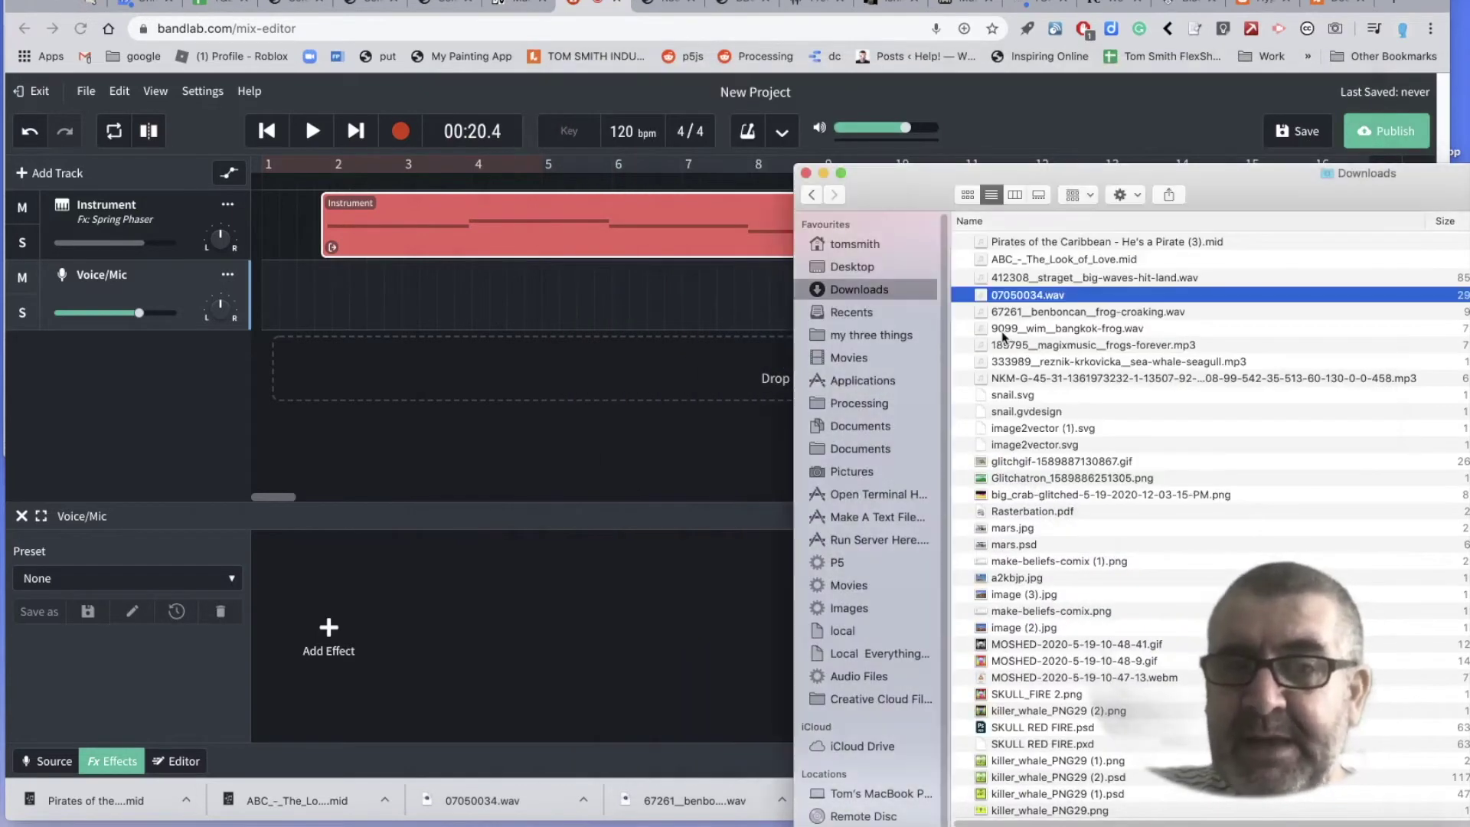
drag(982, 331, 449, 310)
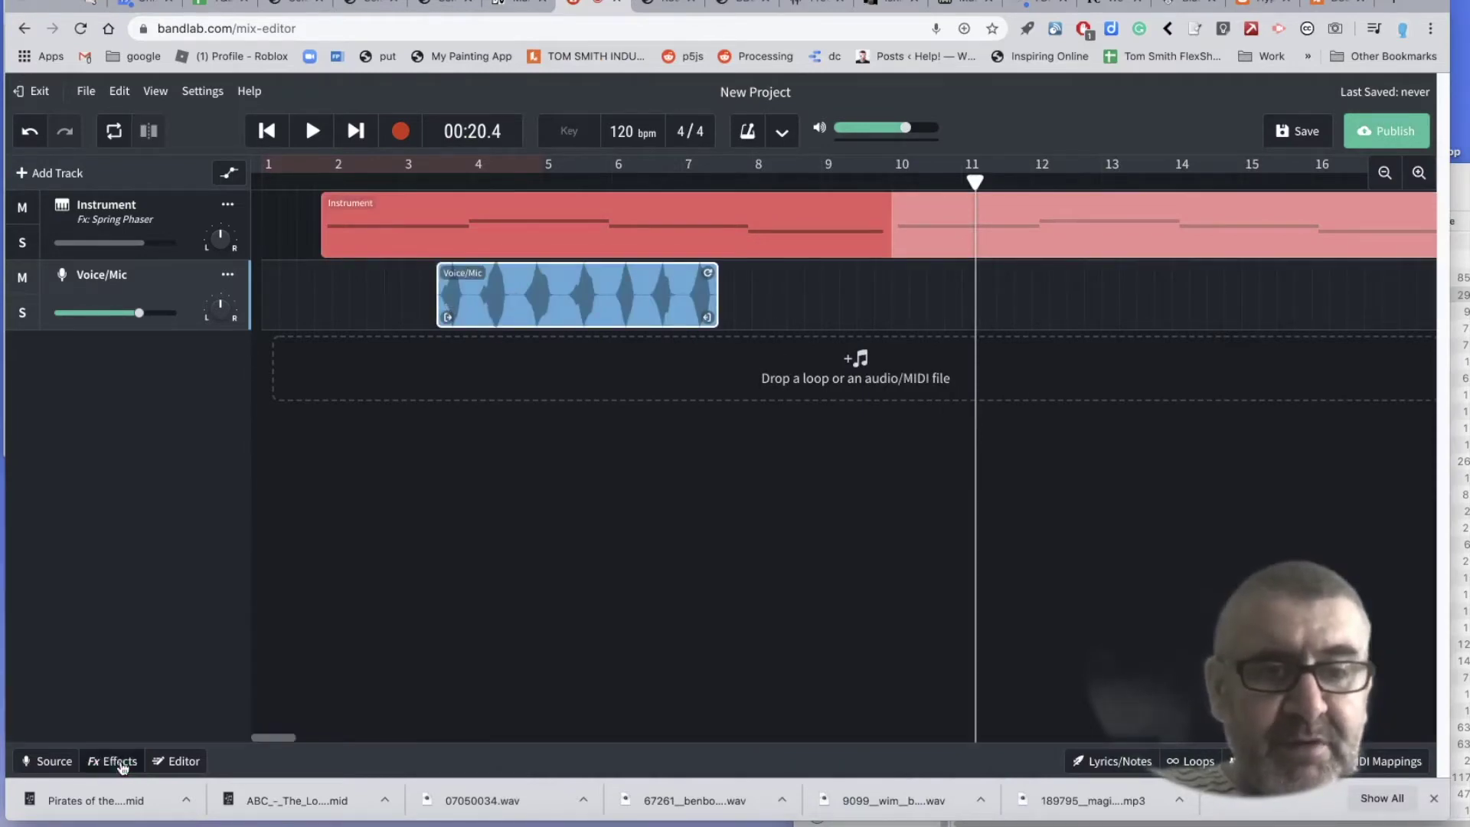
- Add a Distortion++ effect to the frog Voice/Mic track
click(119, 762)
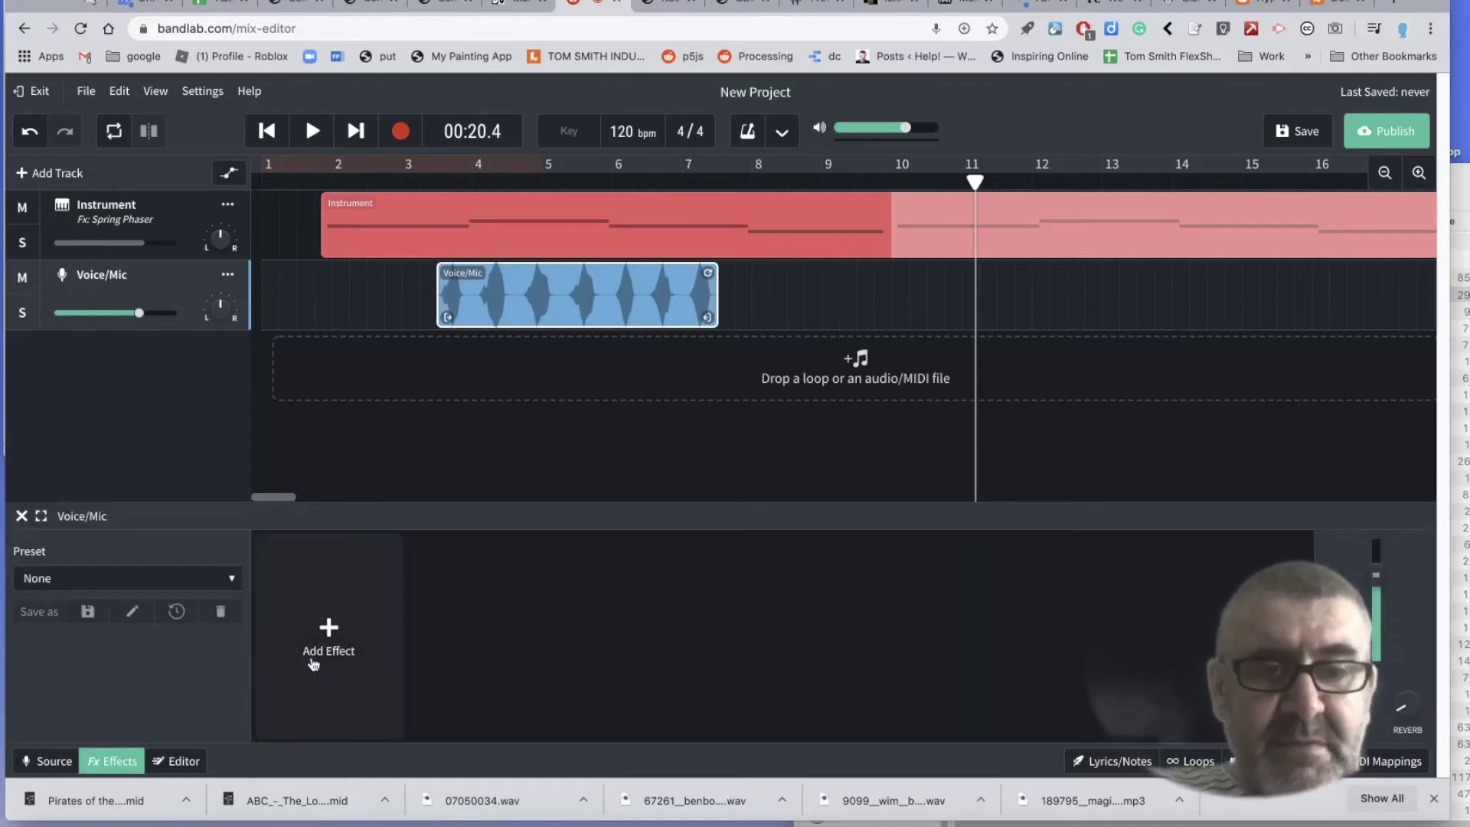
click(330, 640)
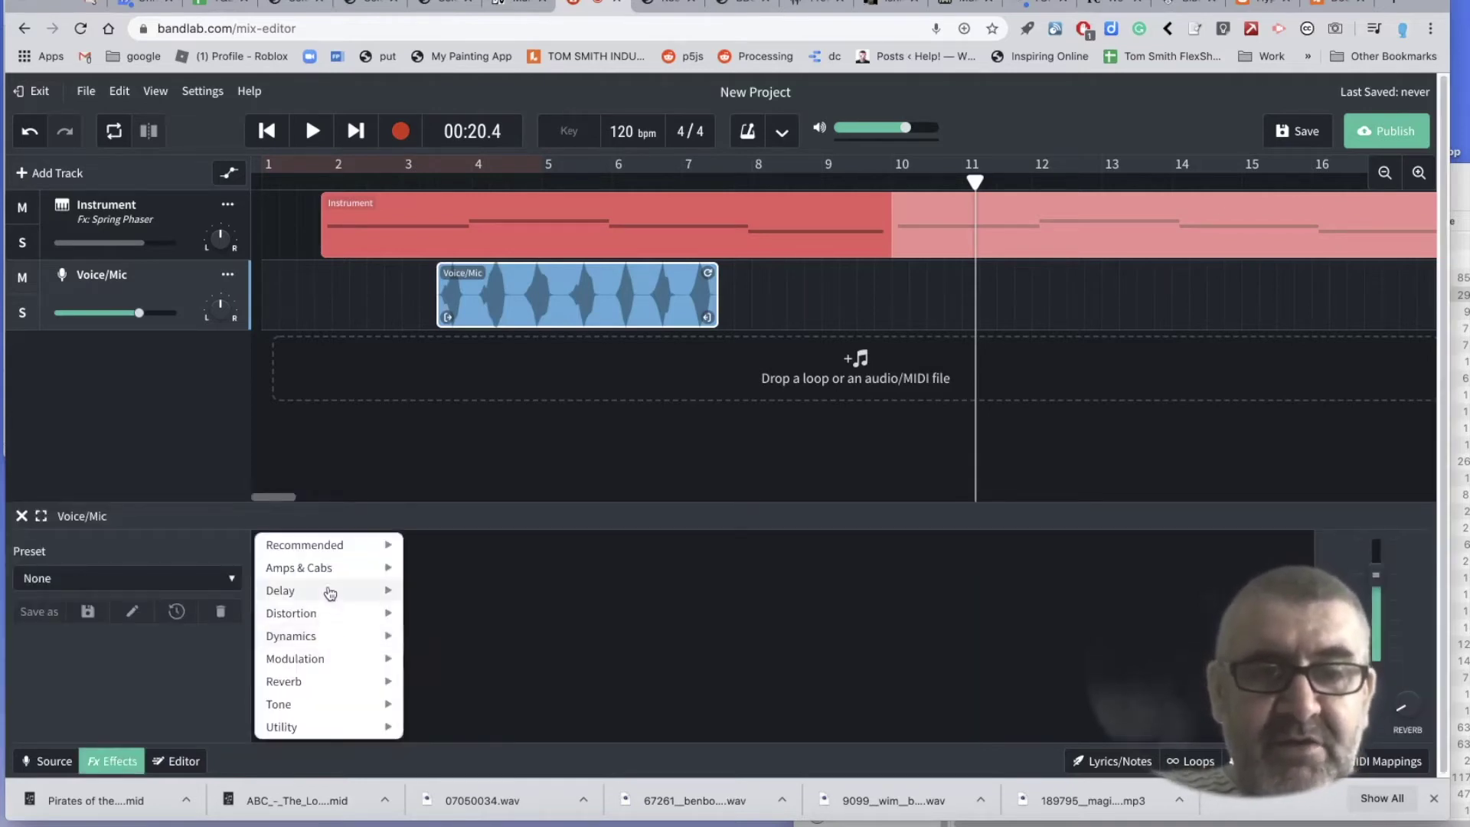
mouse_move(328, 614)
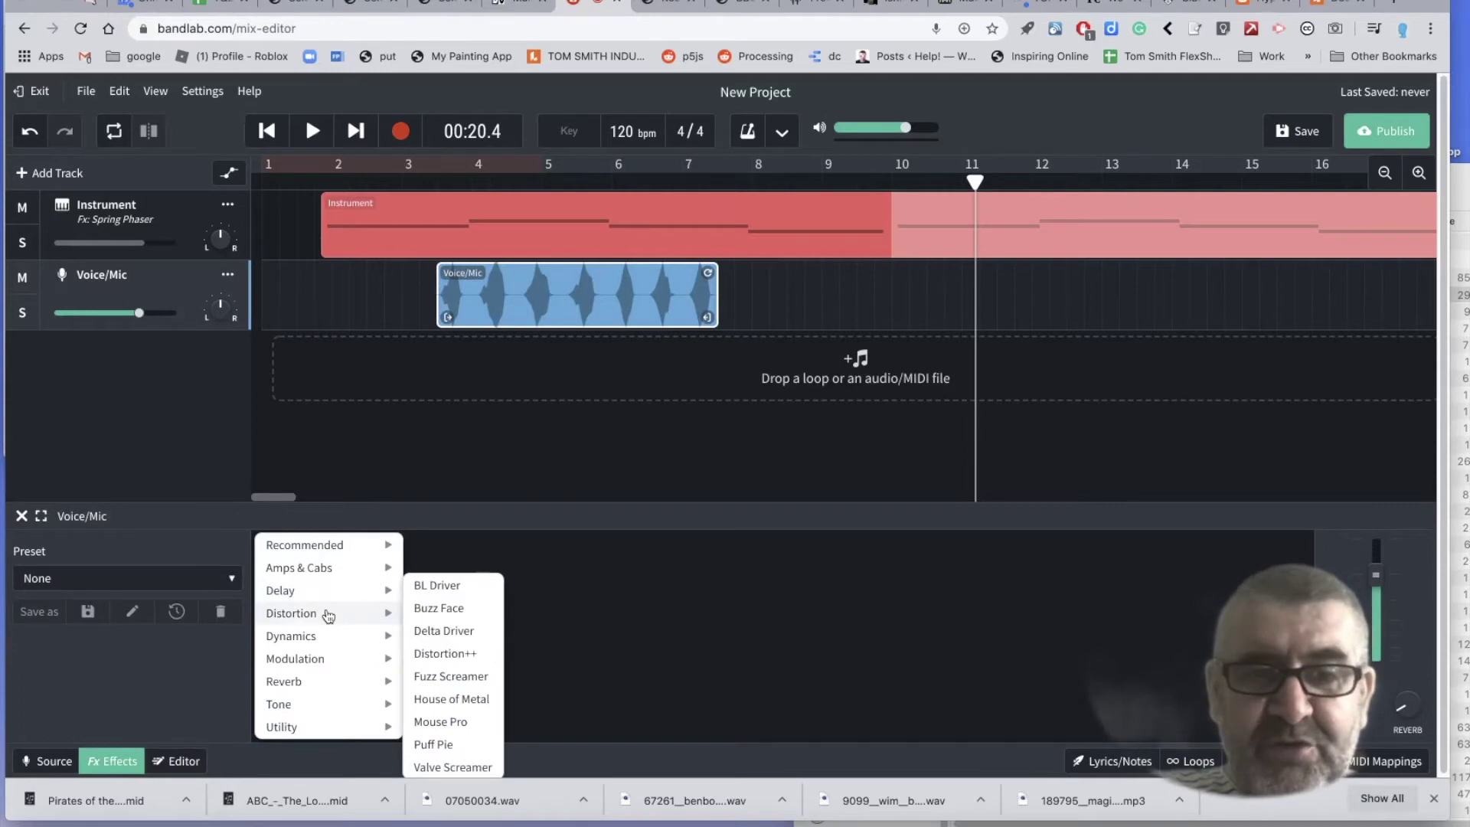
click(448, 654)
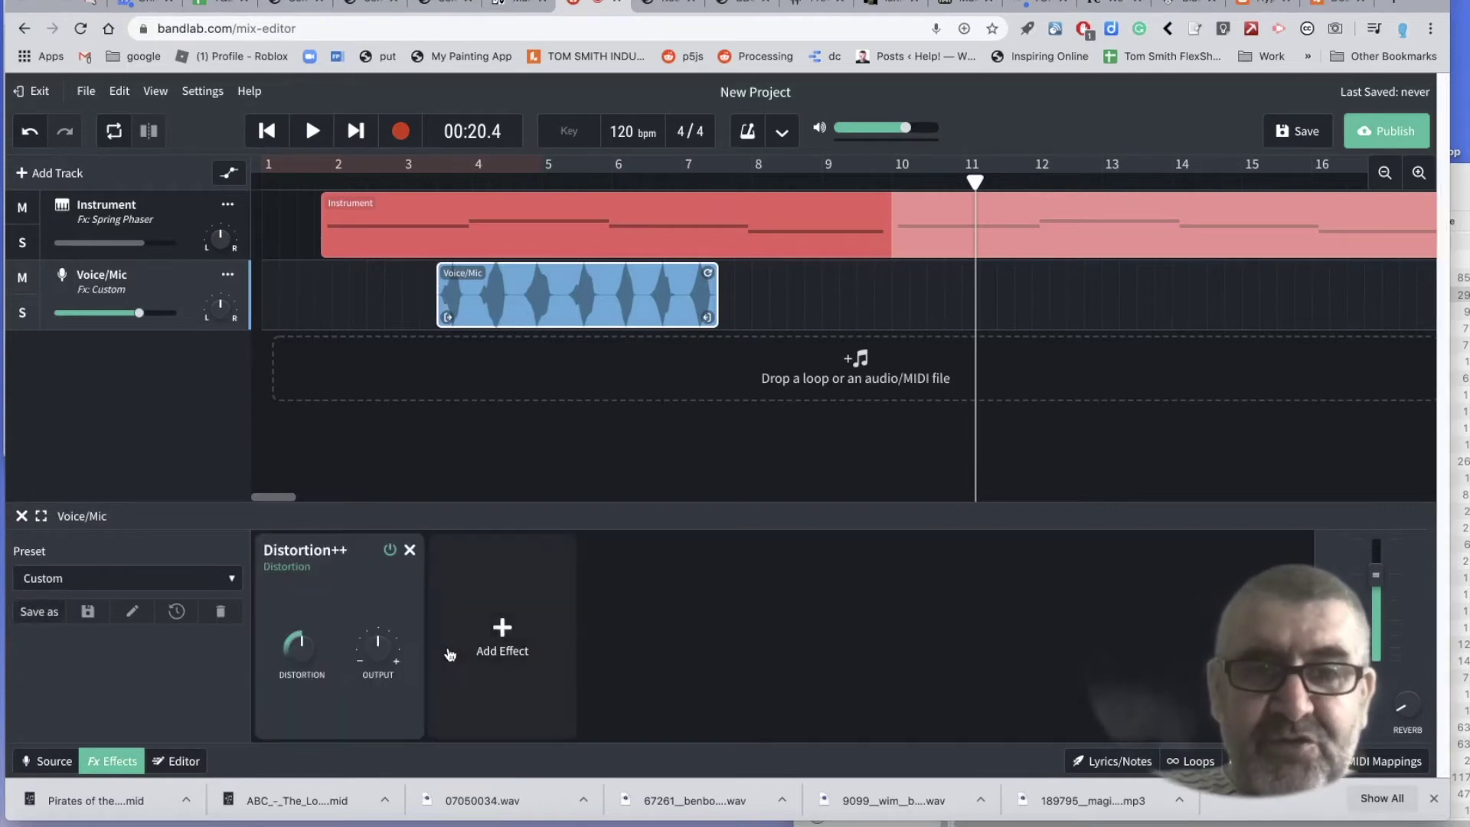
- Loop bars 1–5 and play the project from the start to hear the distortion
click(376, 167)
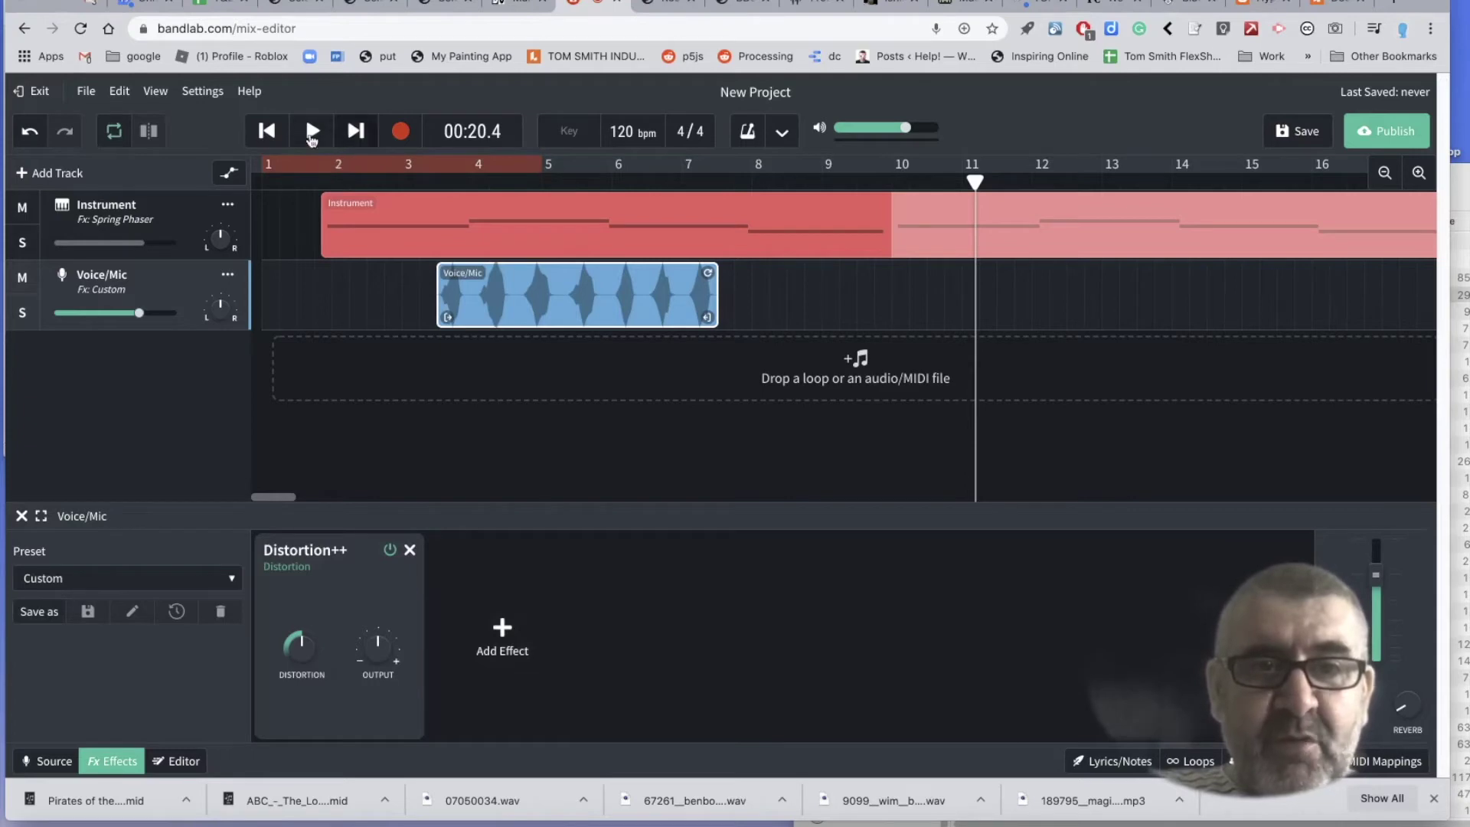
click(268, 132)
click(311, 134)
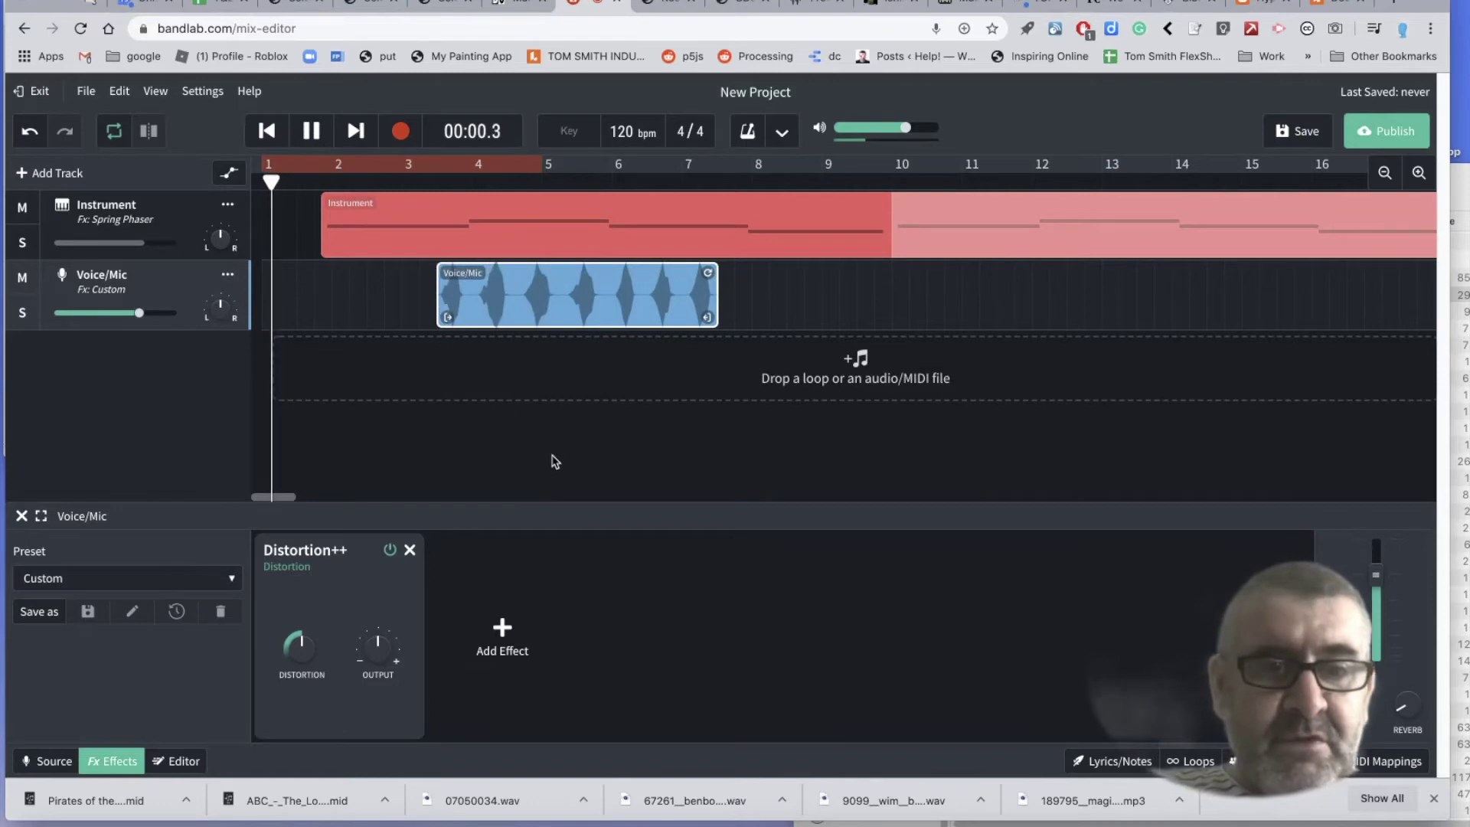
click(310, 132)
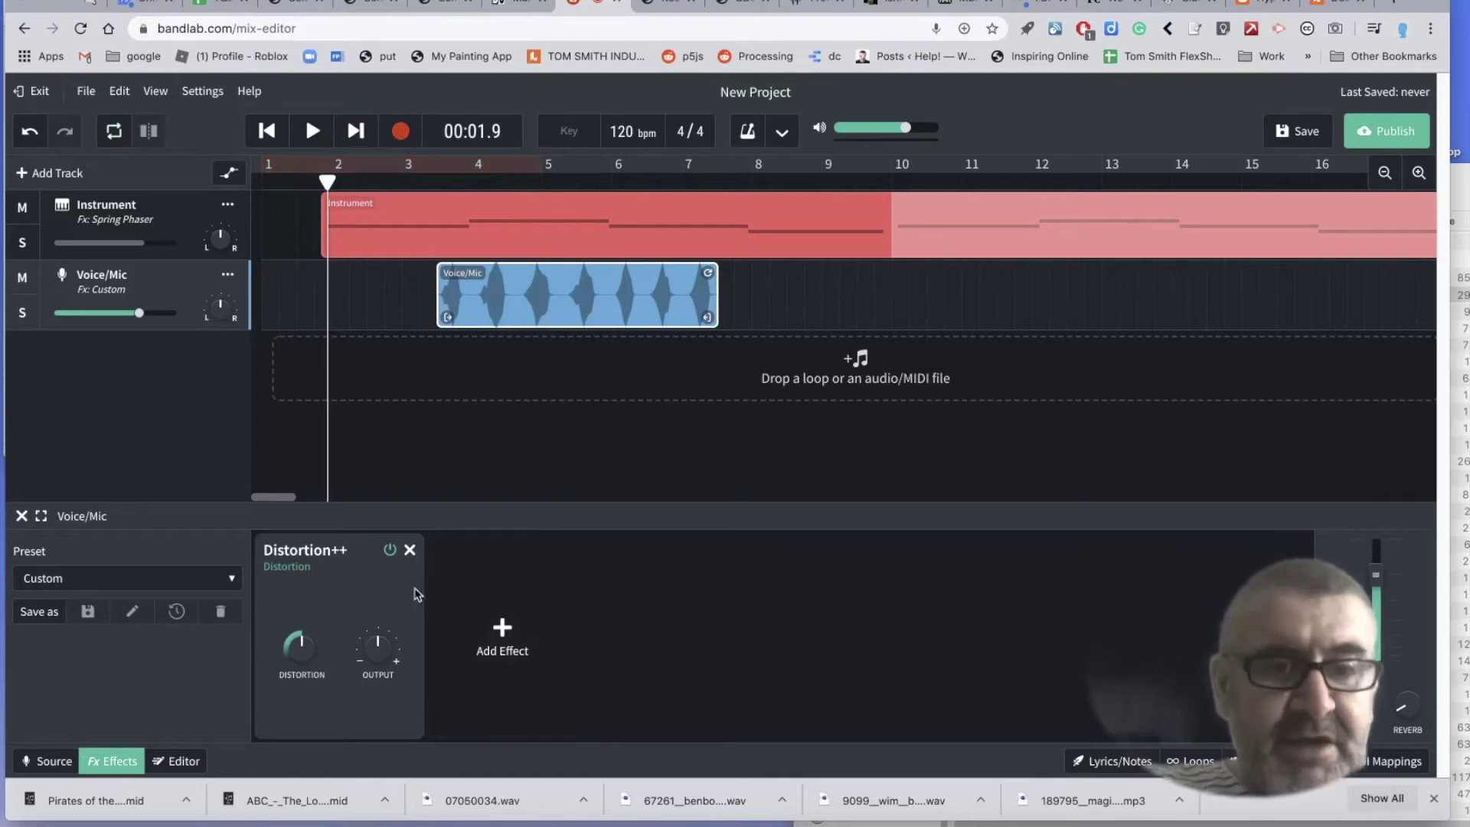
click(84, 584)
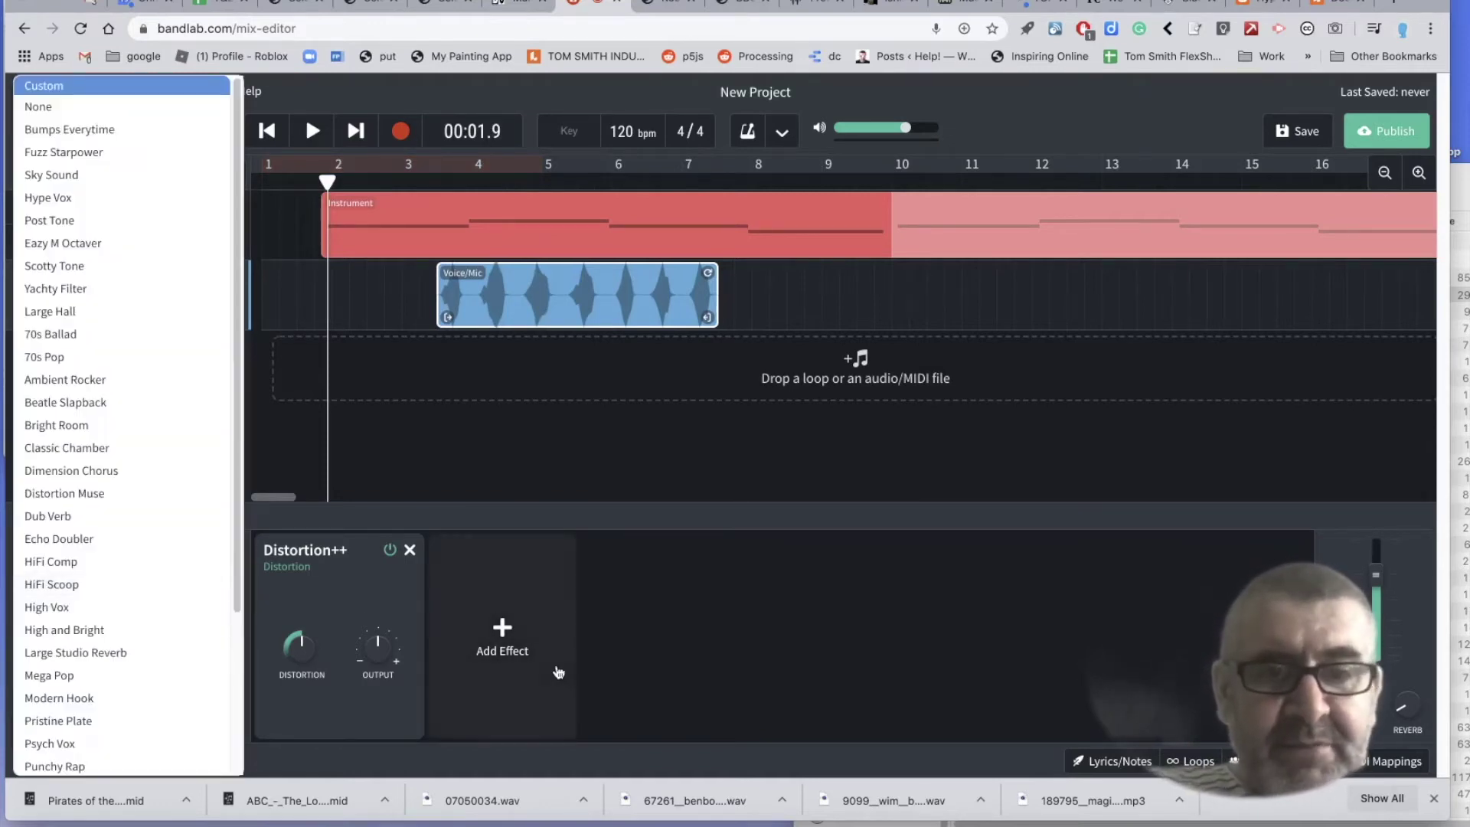
- Add a Filter Echo delay after Distortion++ and play the project to hear both effects
click(528, 647)
mouse_move(502, 605)
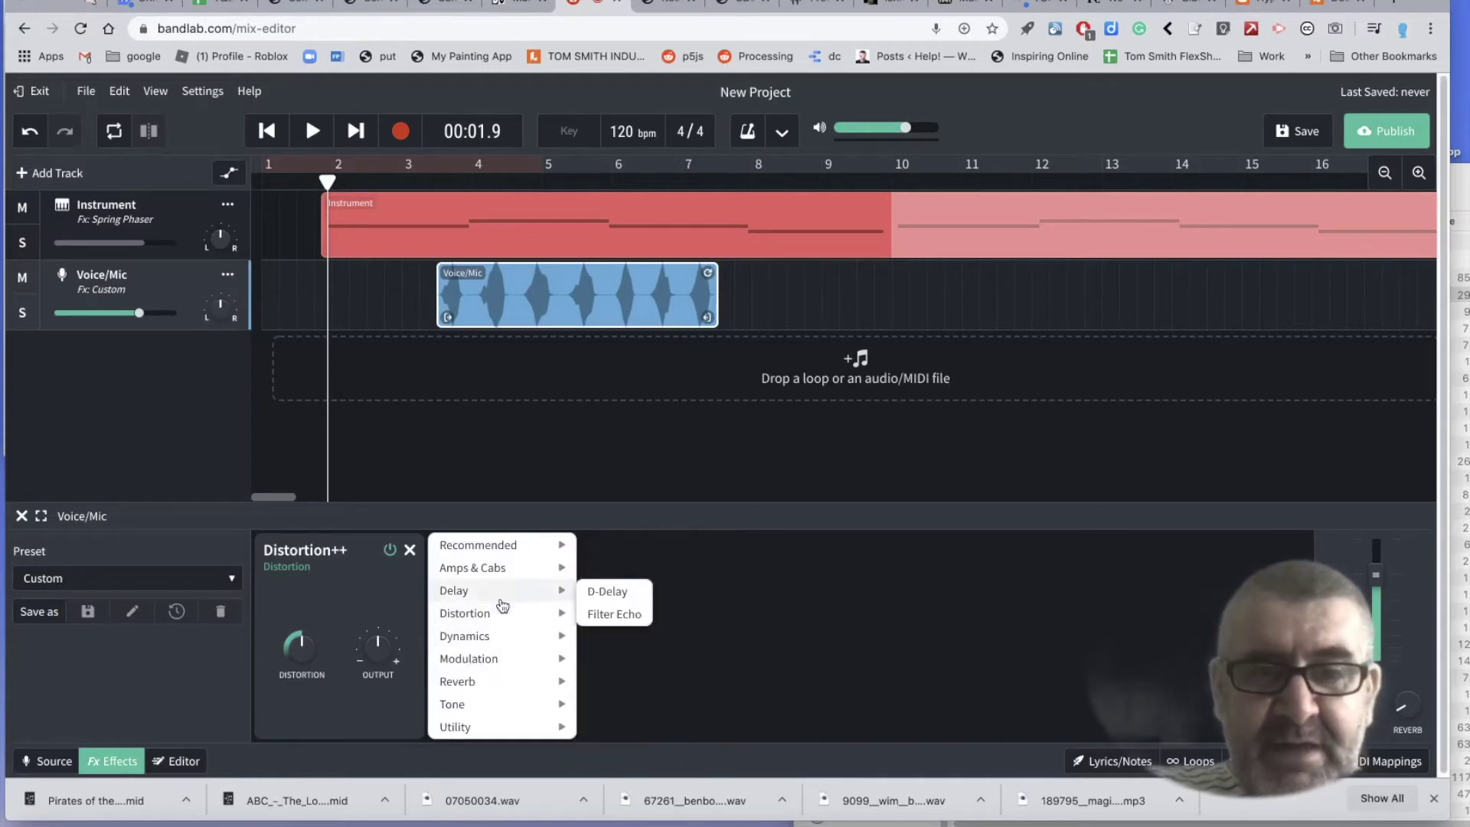
click(604, 615)
mouse_move(545, 622)
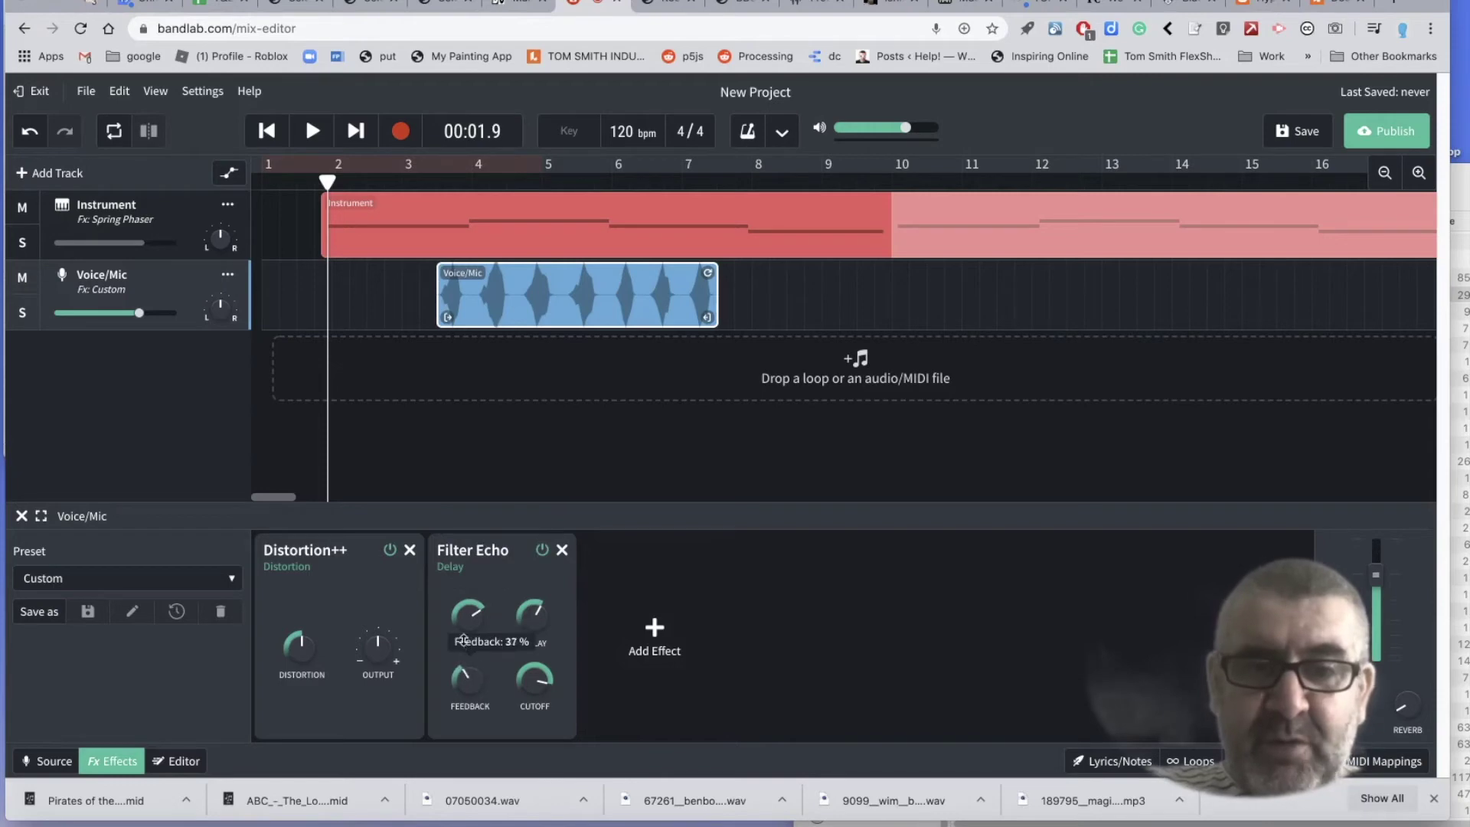
click(313, 131)
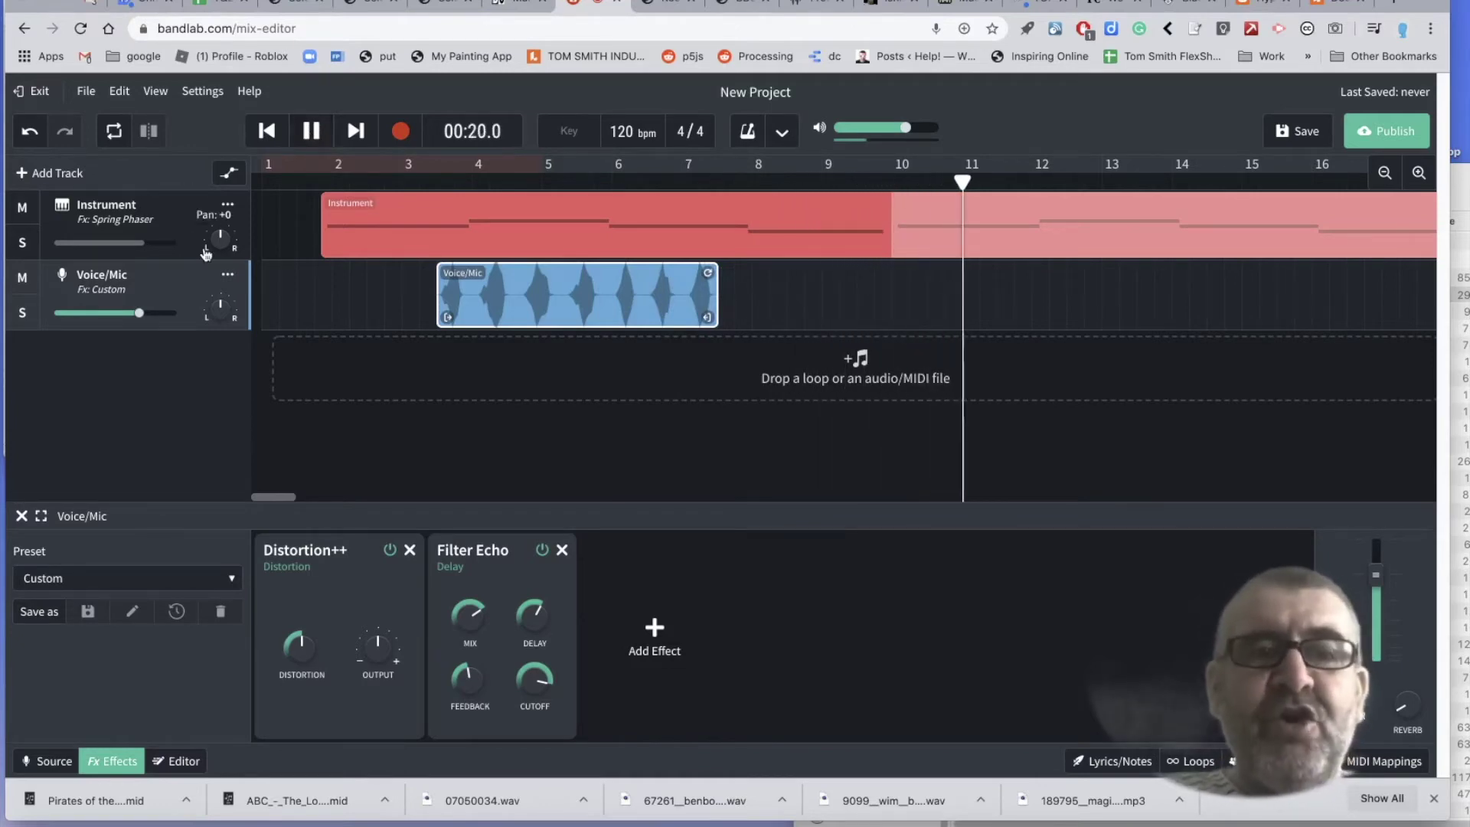
click(187, 801)
- Import the Pirates .mid file from Finder, creating Right Hand and Left Hand tracks at 200 bpm
click(214, 786)
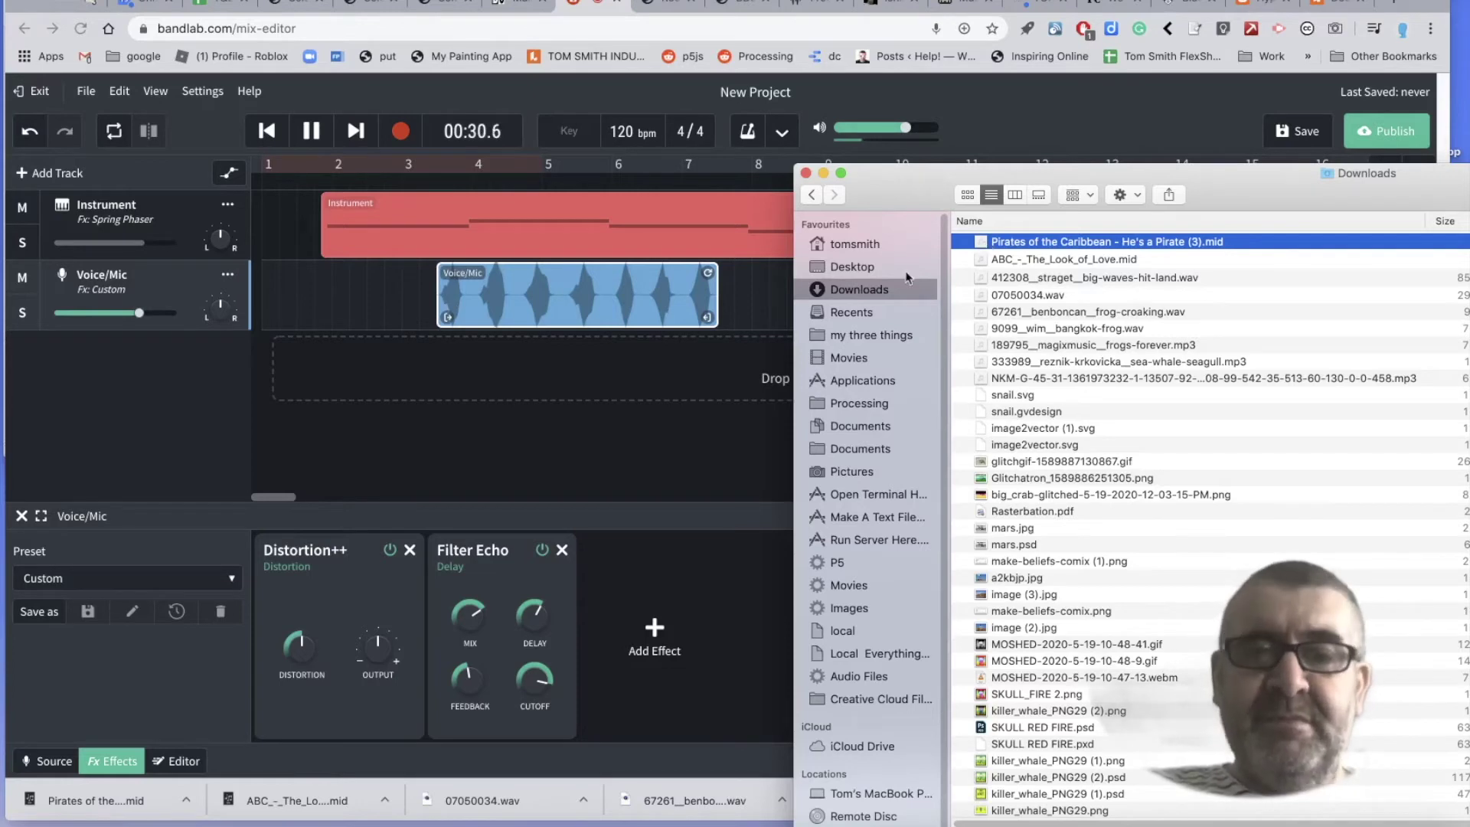
drag(906, 277, 491, 369)
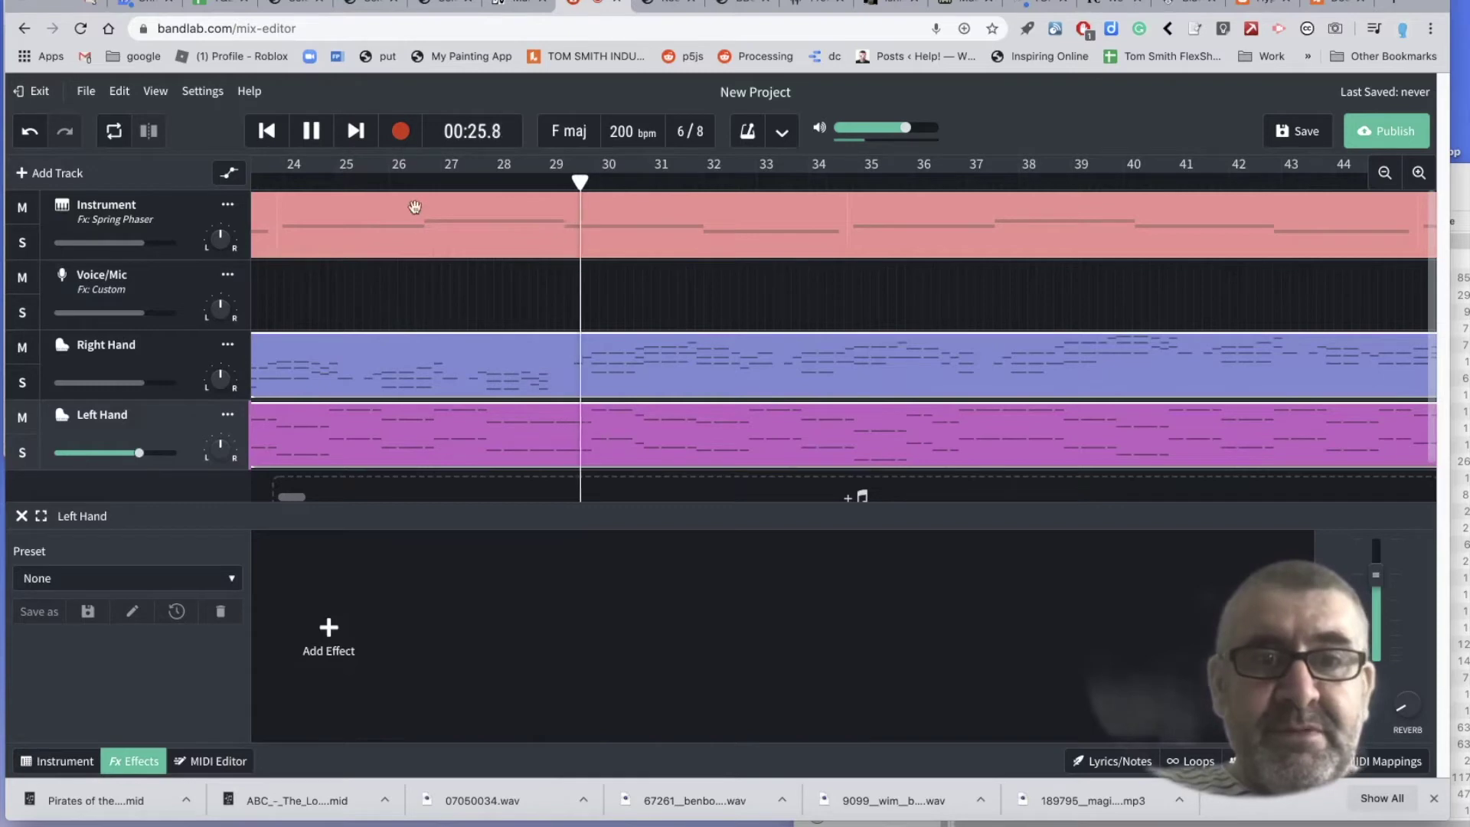
click(313, 131)
- Move the frog and Right Hand clips earlier and trim the frog clip to end near bar 5
click(266, 131)
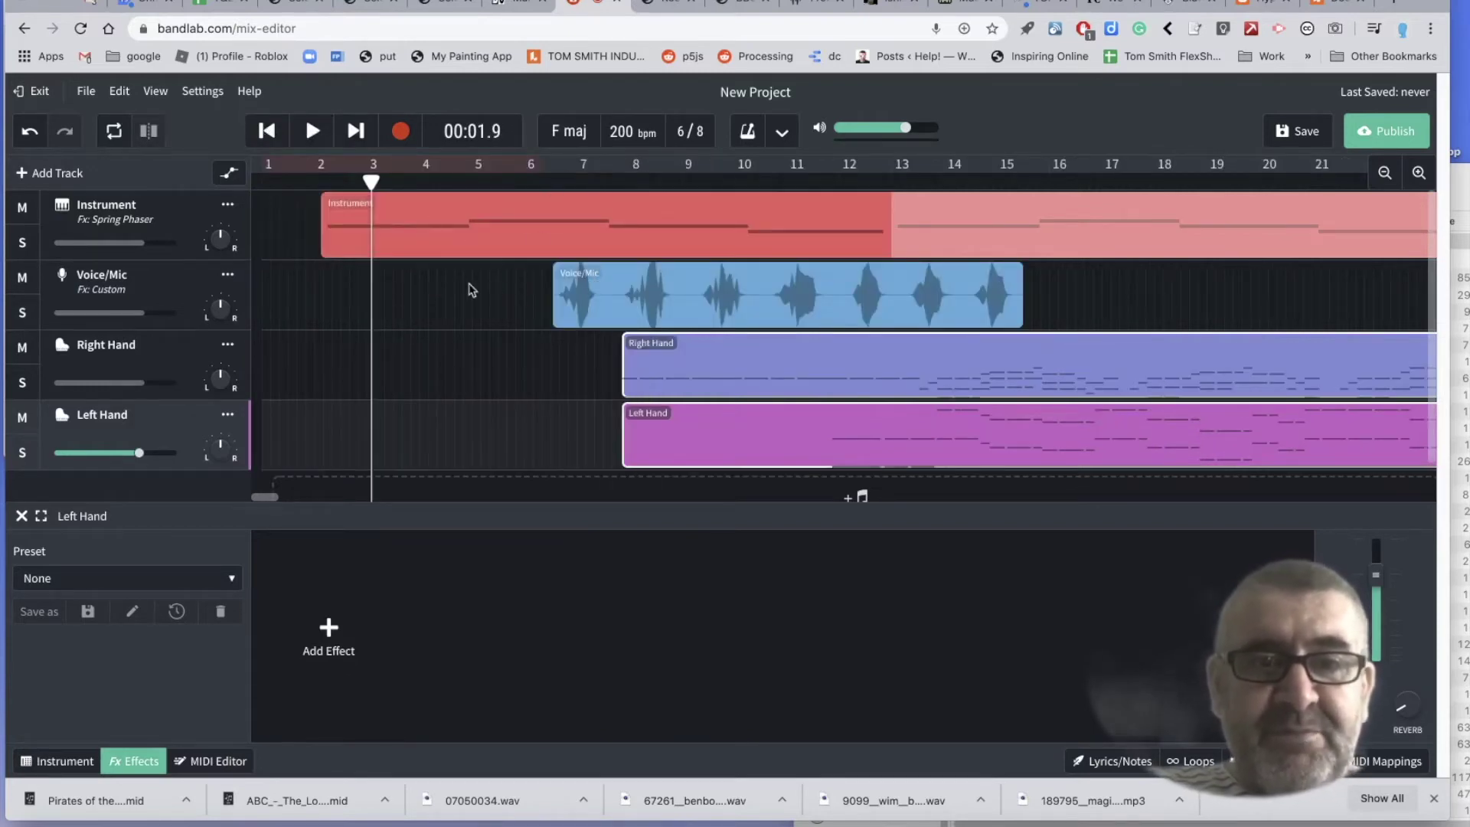
drag(593, 283, 399, 285)
drag(680, 377, 460, 379)
click(826, 301)
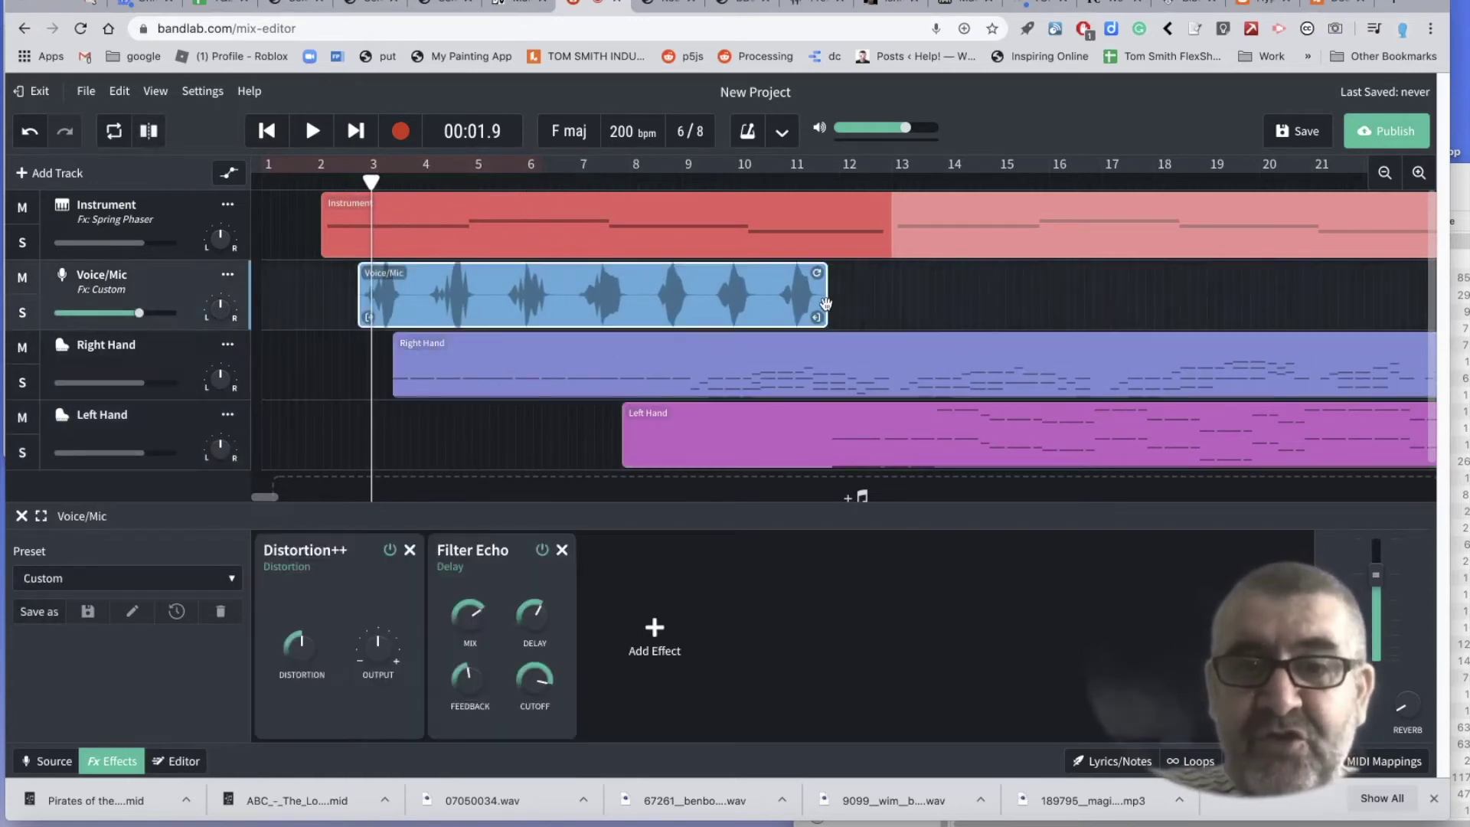
drag(817, 318, 495, 334)
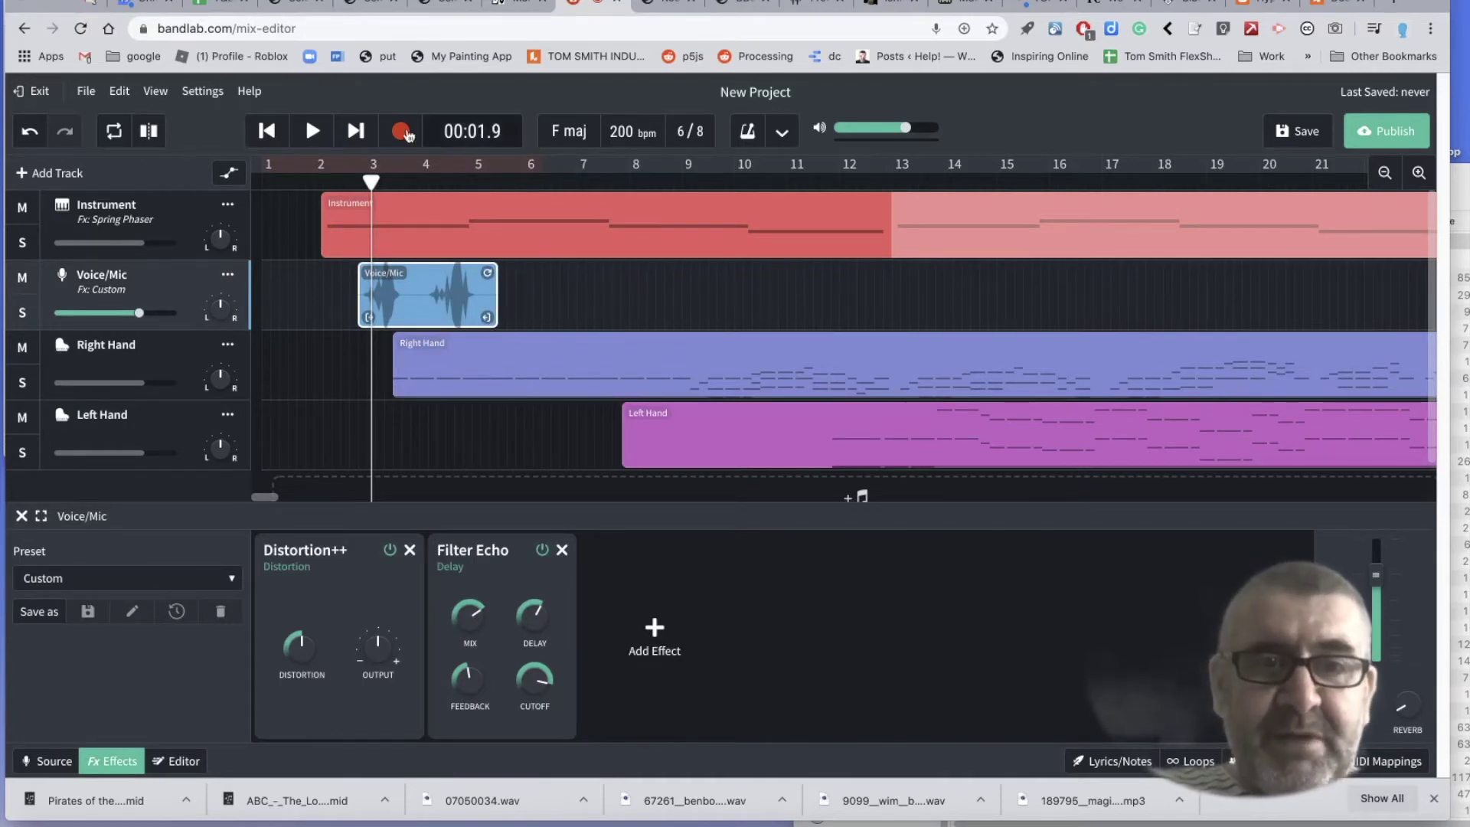
- Play the rearranged project, then delete the Left Hand MIDI clip
click(309, 132)
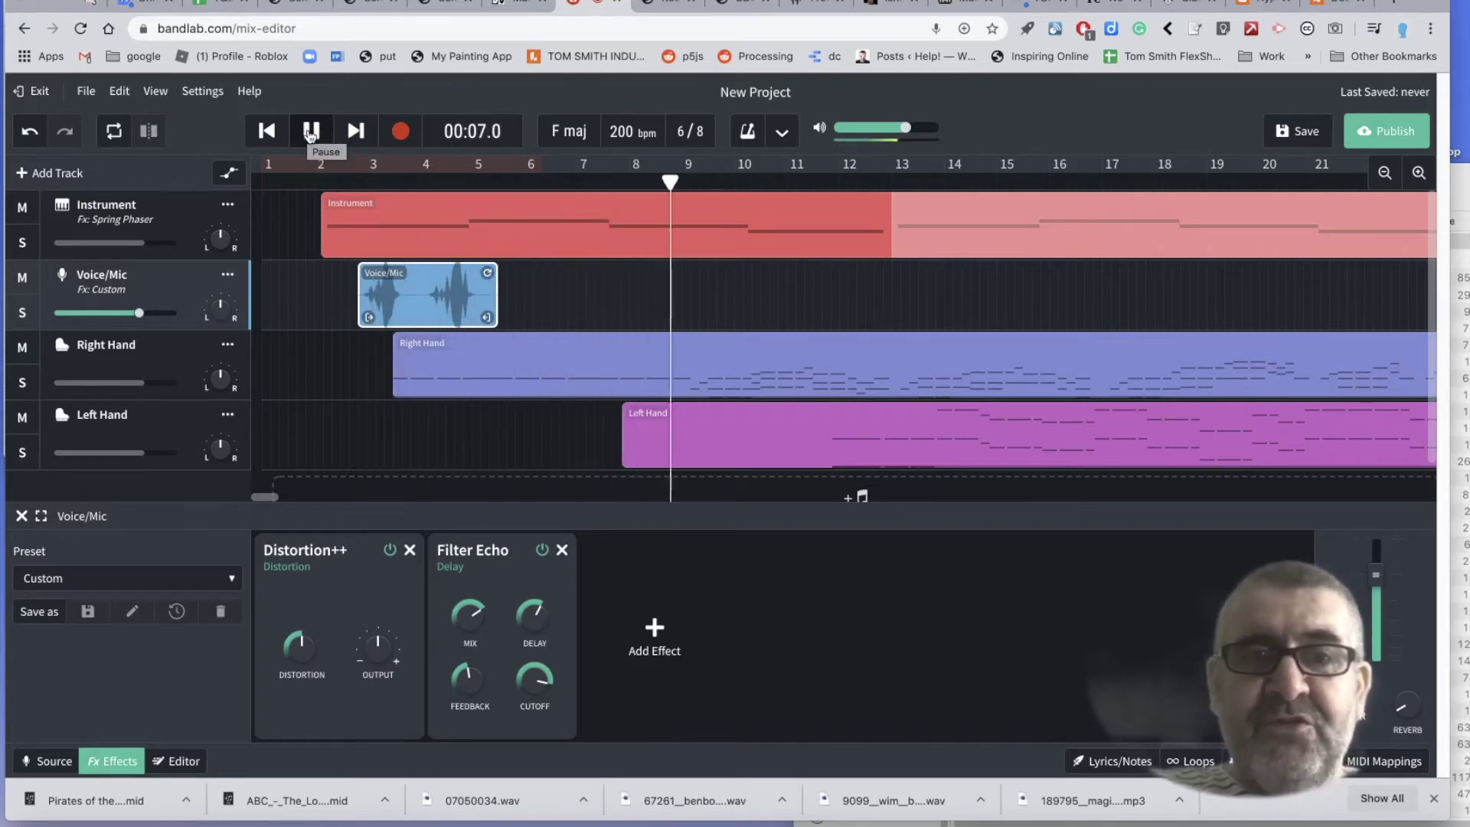
click(310, 131)
click(689, 455)
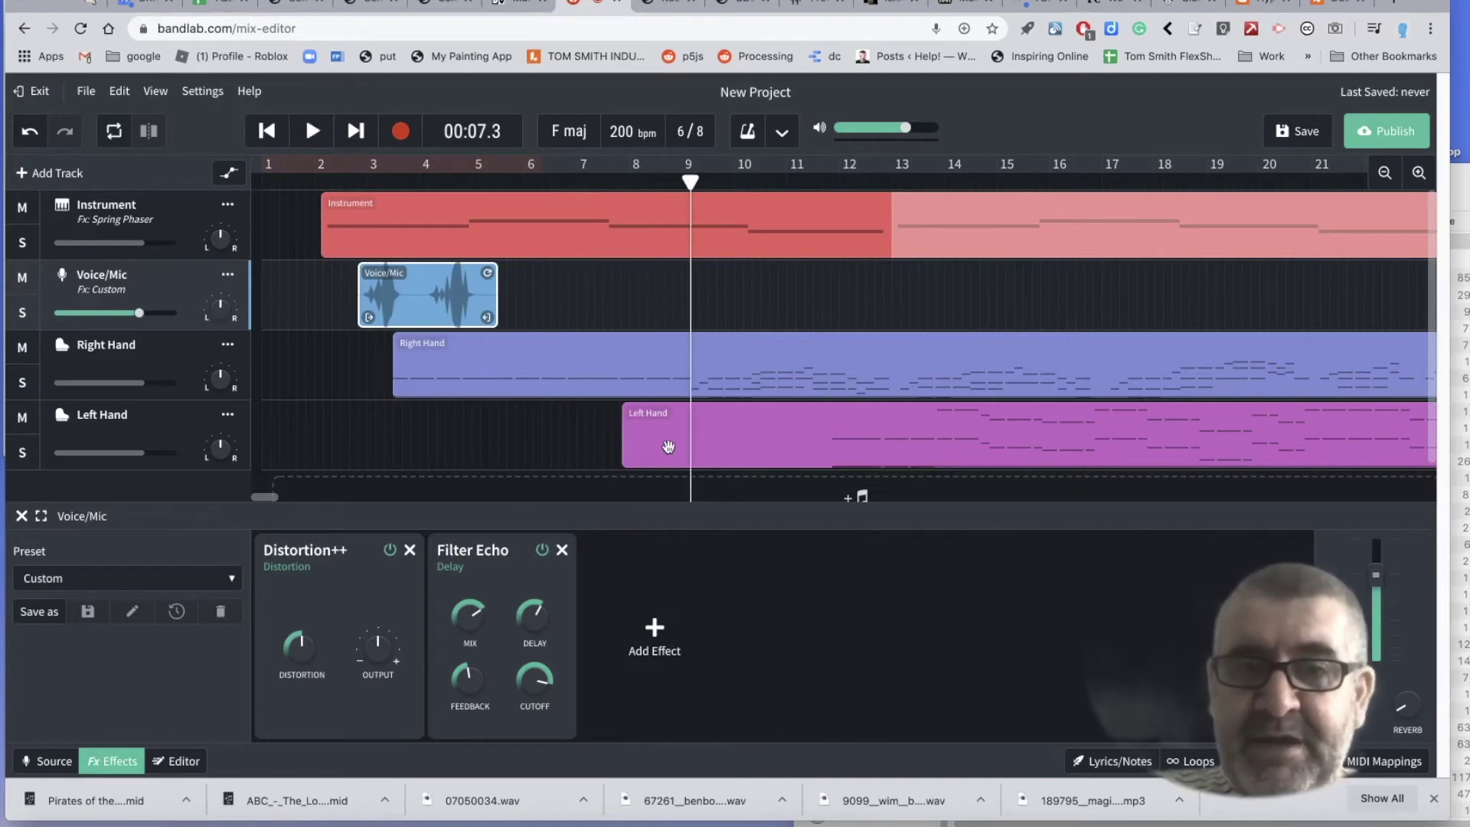
click(669, 447)
key(Delete)
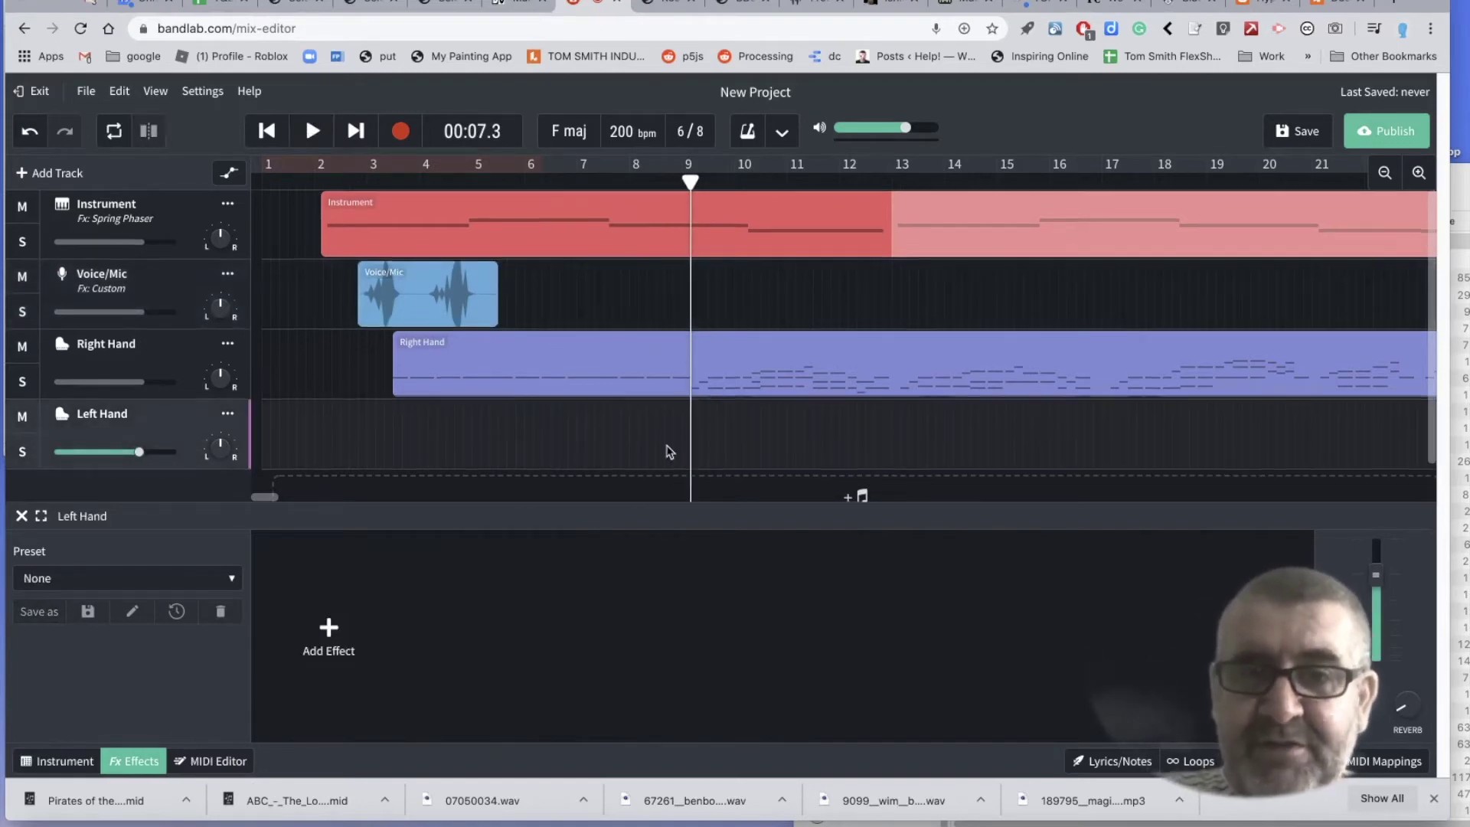
- Scroll around the timeline and briefly play the arrangement from the playhead
scroll(667, 453, down, 3)
scroll(667, 452, right, 1)
scroll(666, 453, up, 3)
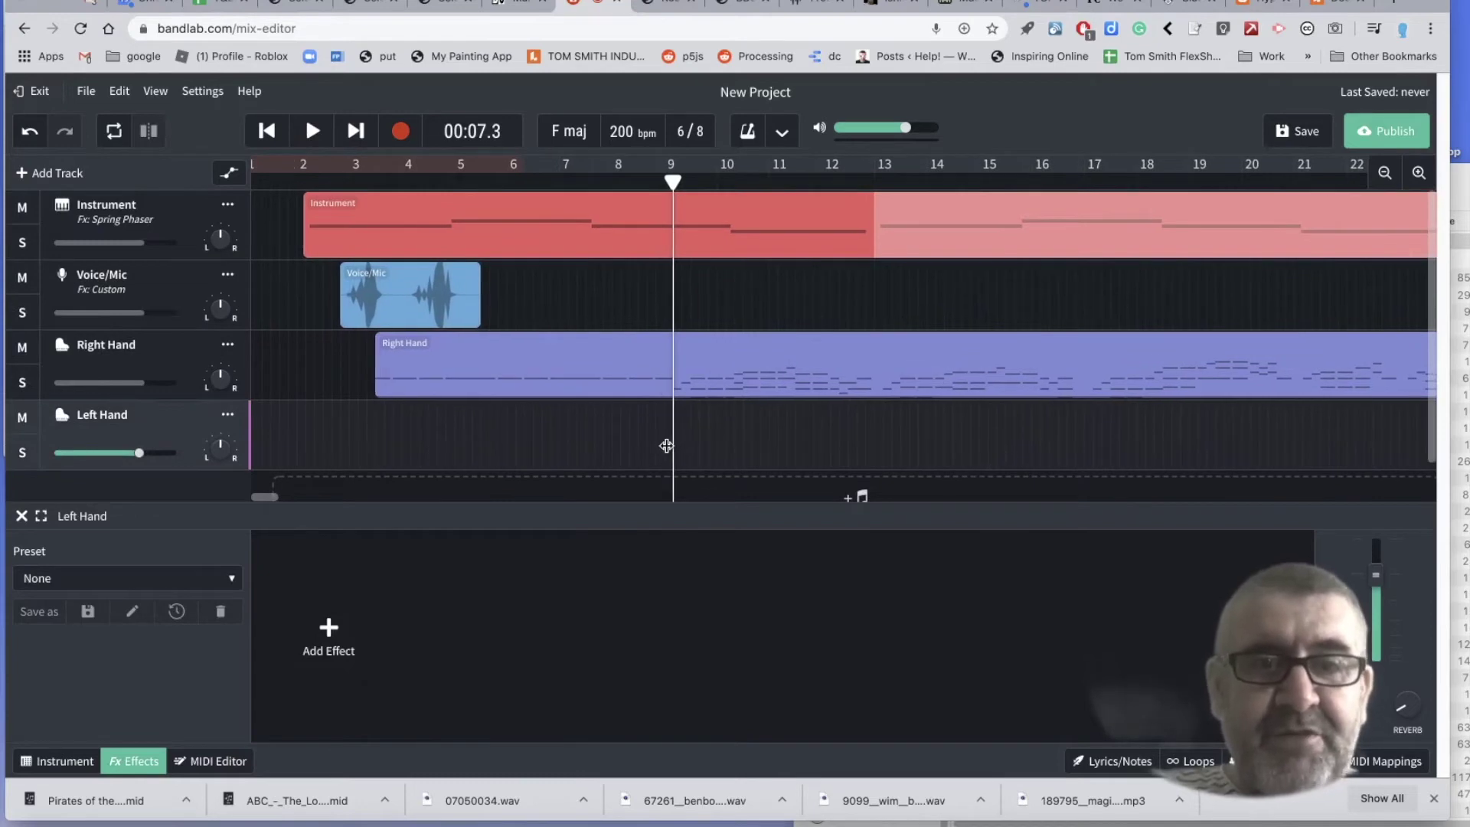
scroll(667, 445, right, 10)
scroll(668, 448, down, 1)
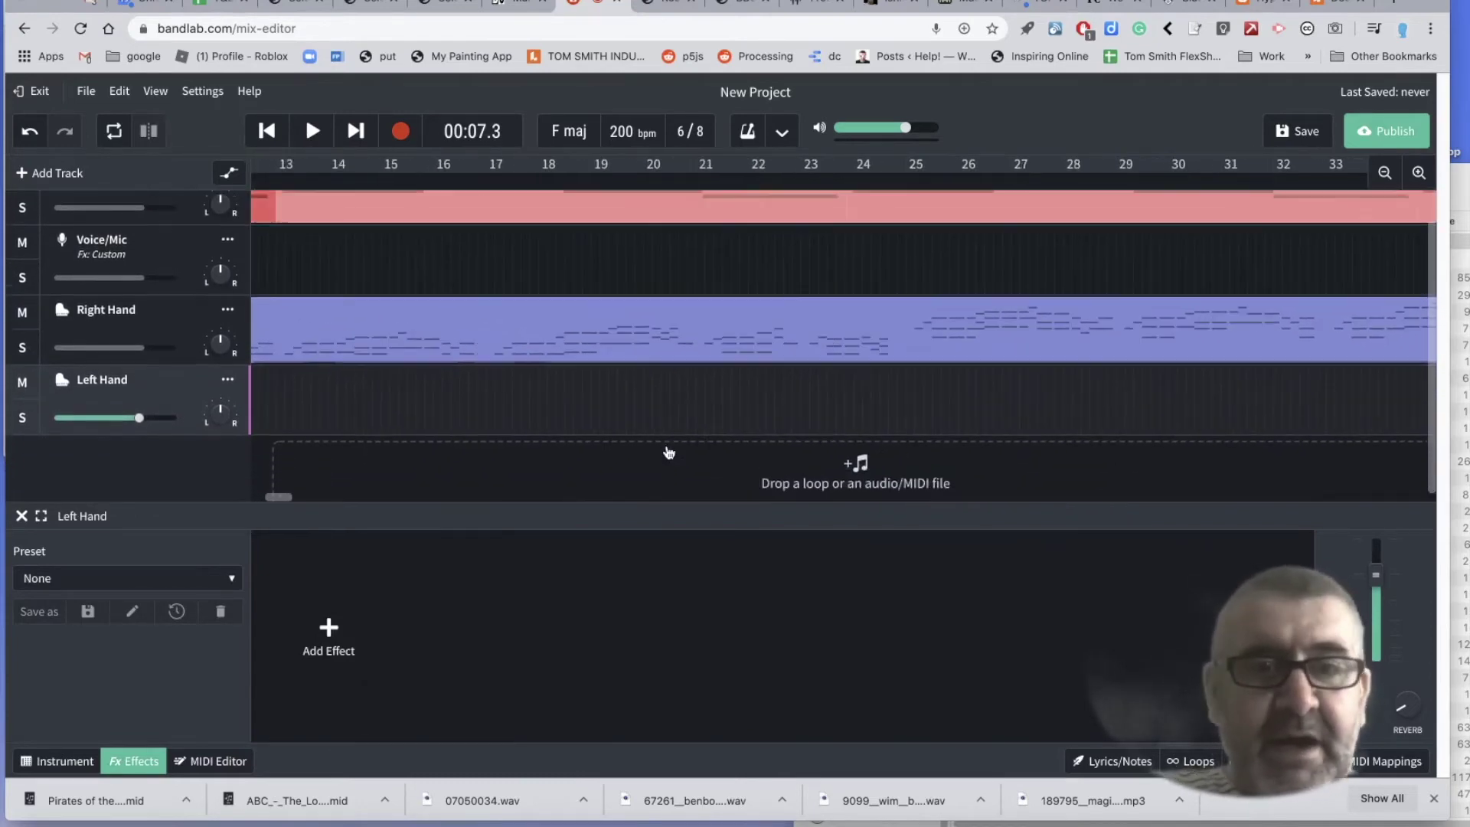
scroll(669, 452, left, 10)
scroll(668, 452, up, 1)
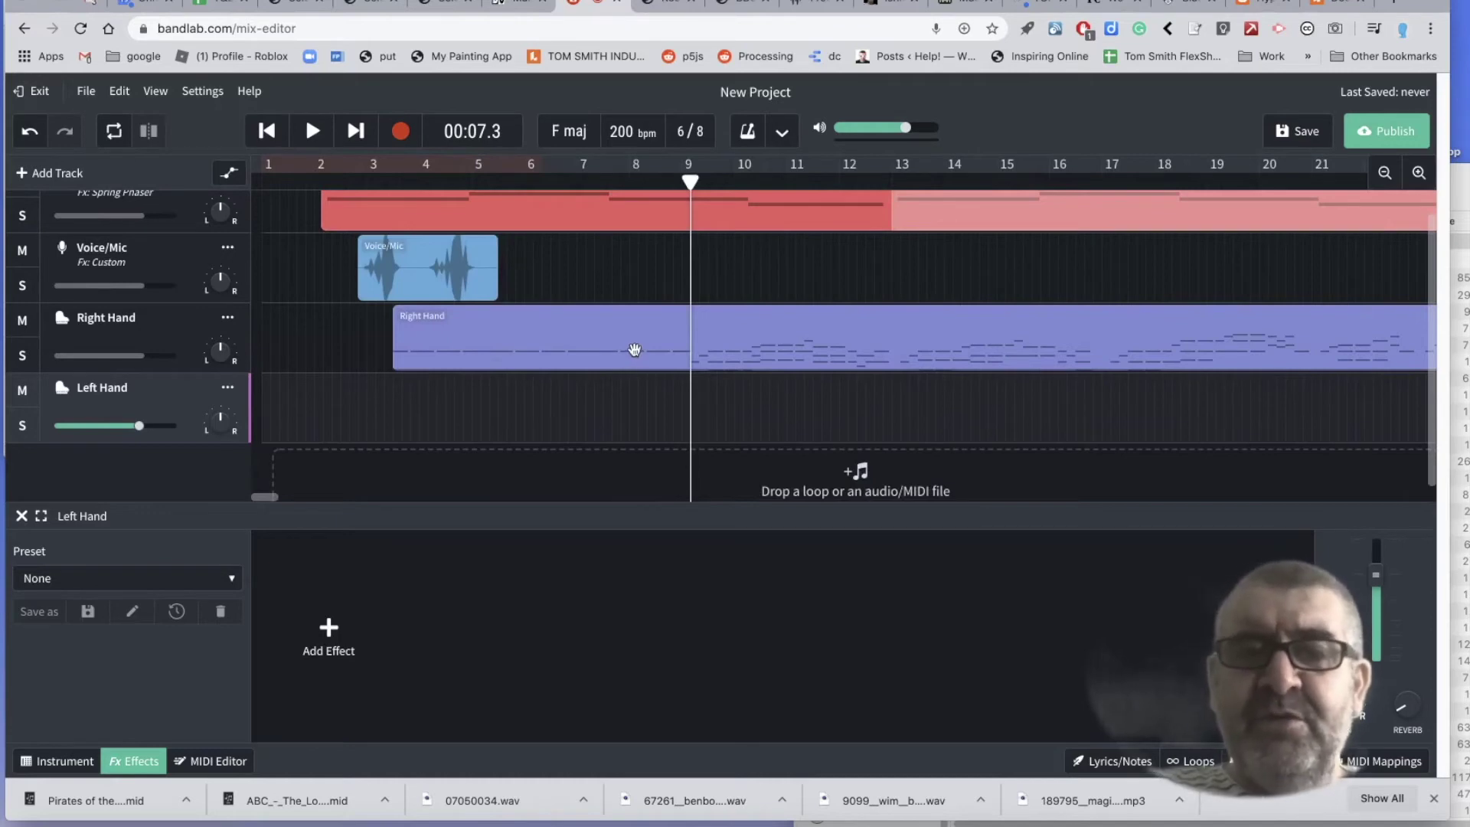
key(space)
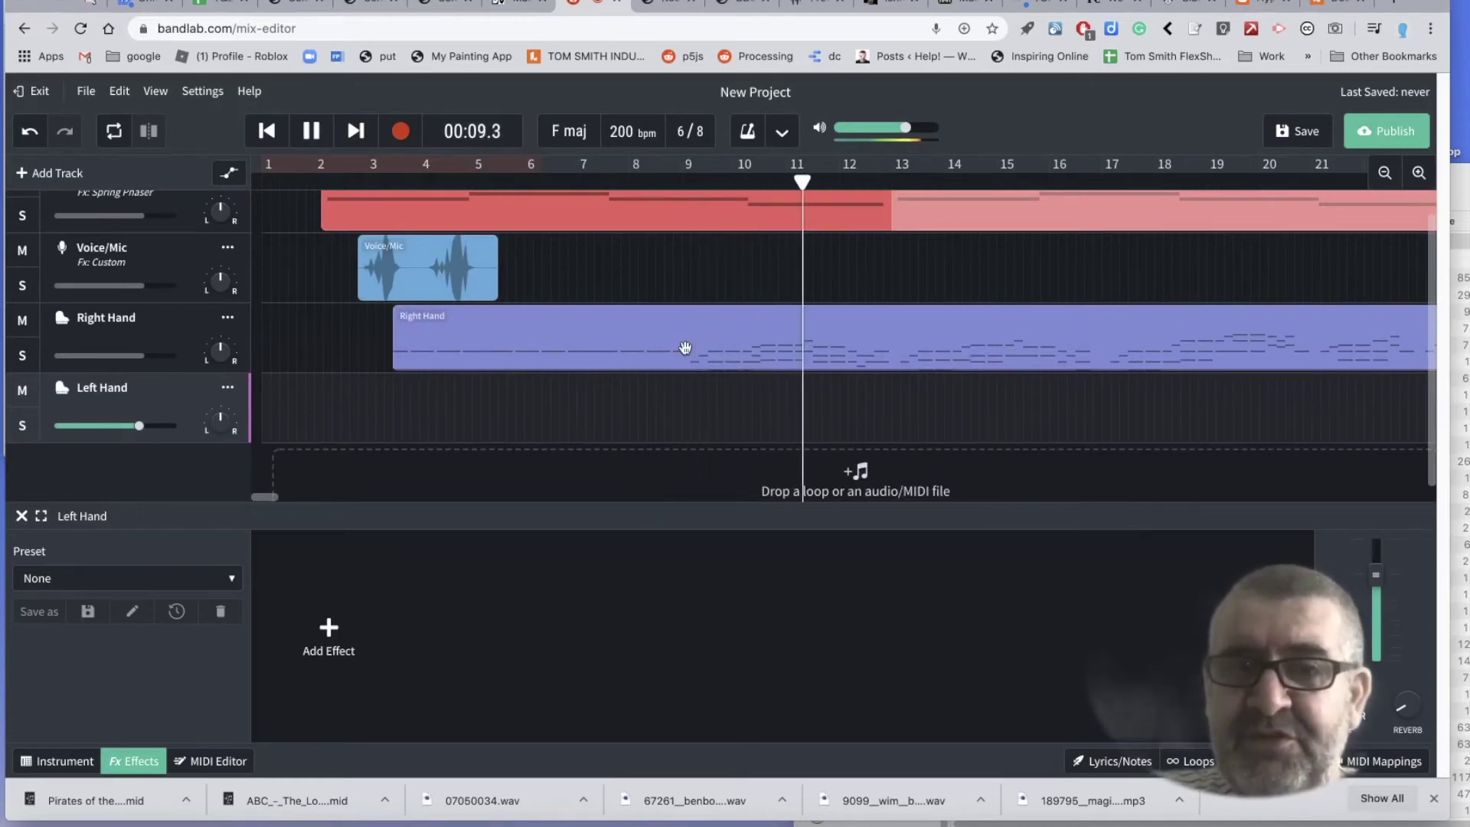
key(space)
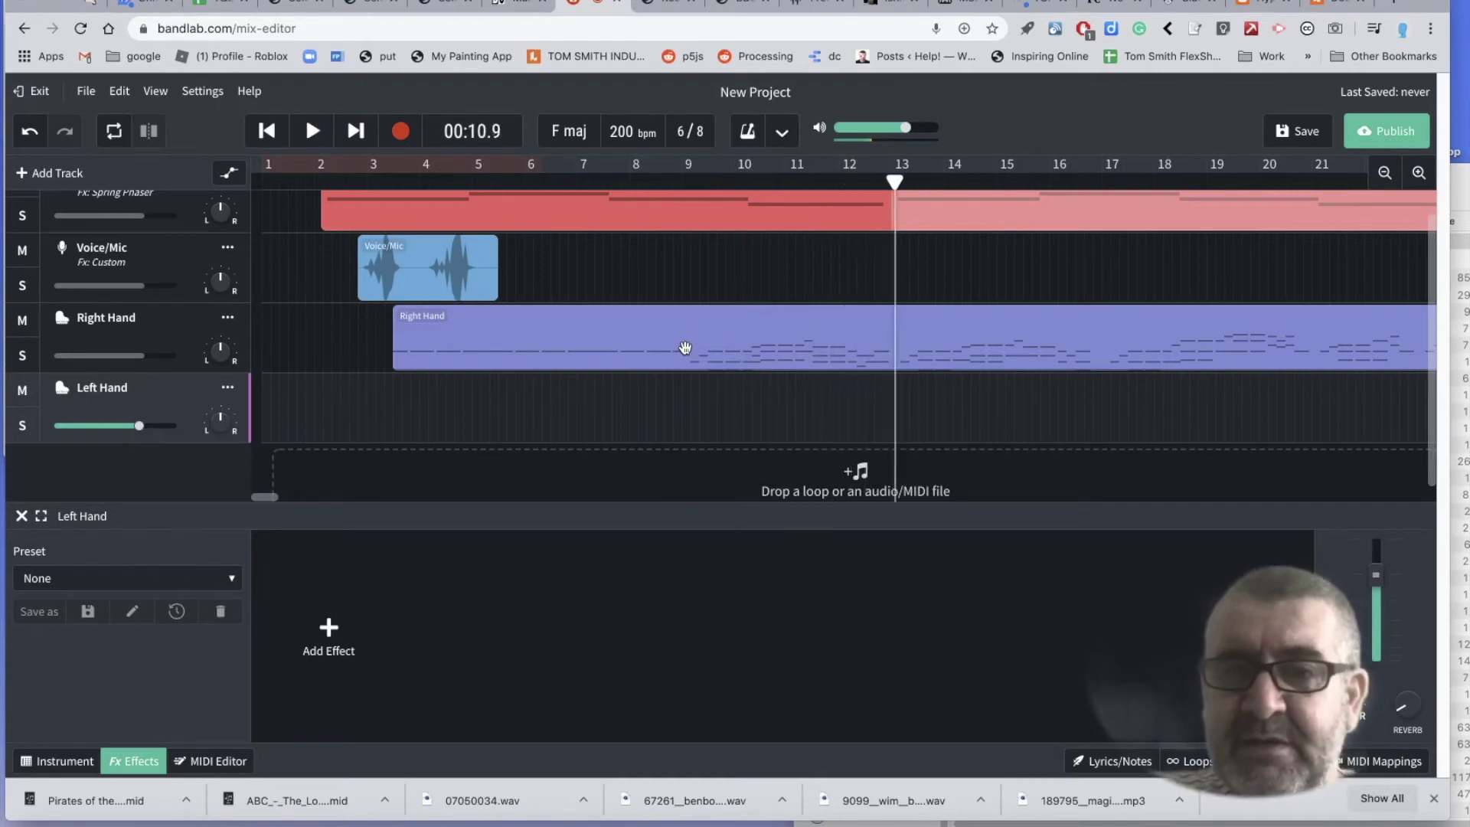
- Zoom out and shorten the Right Hand clip to end around bar 11
click(911, 360)
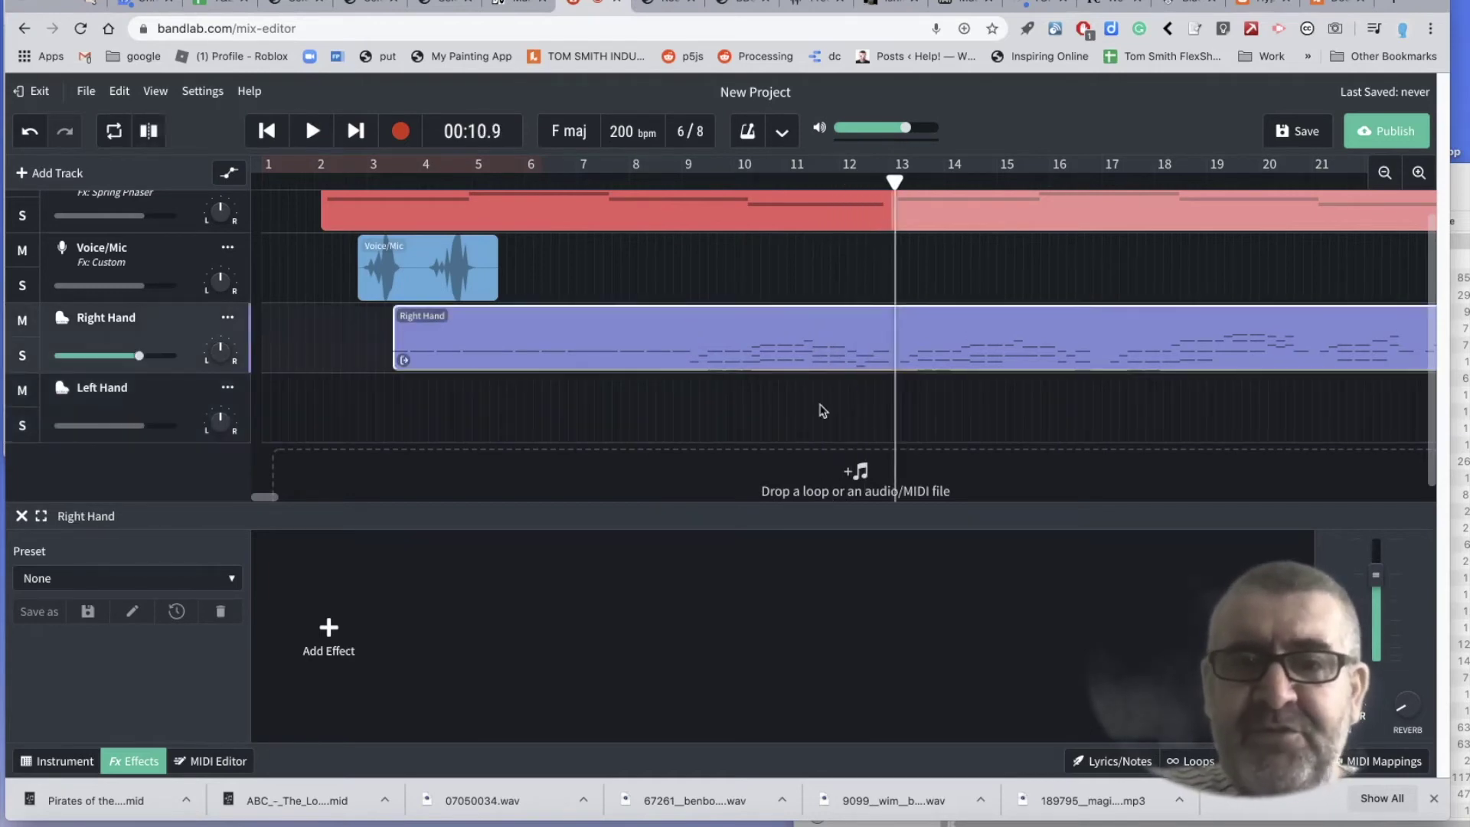
scroll(821, 410, right, 15)
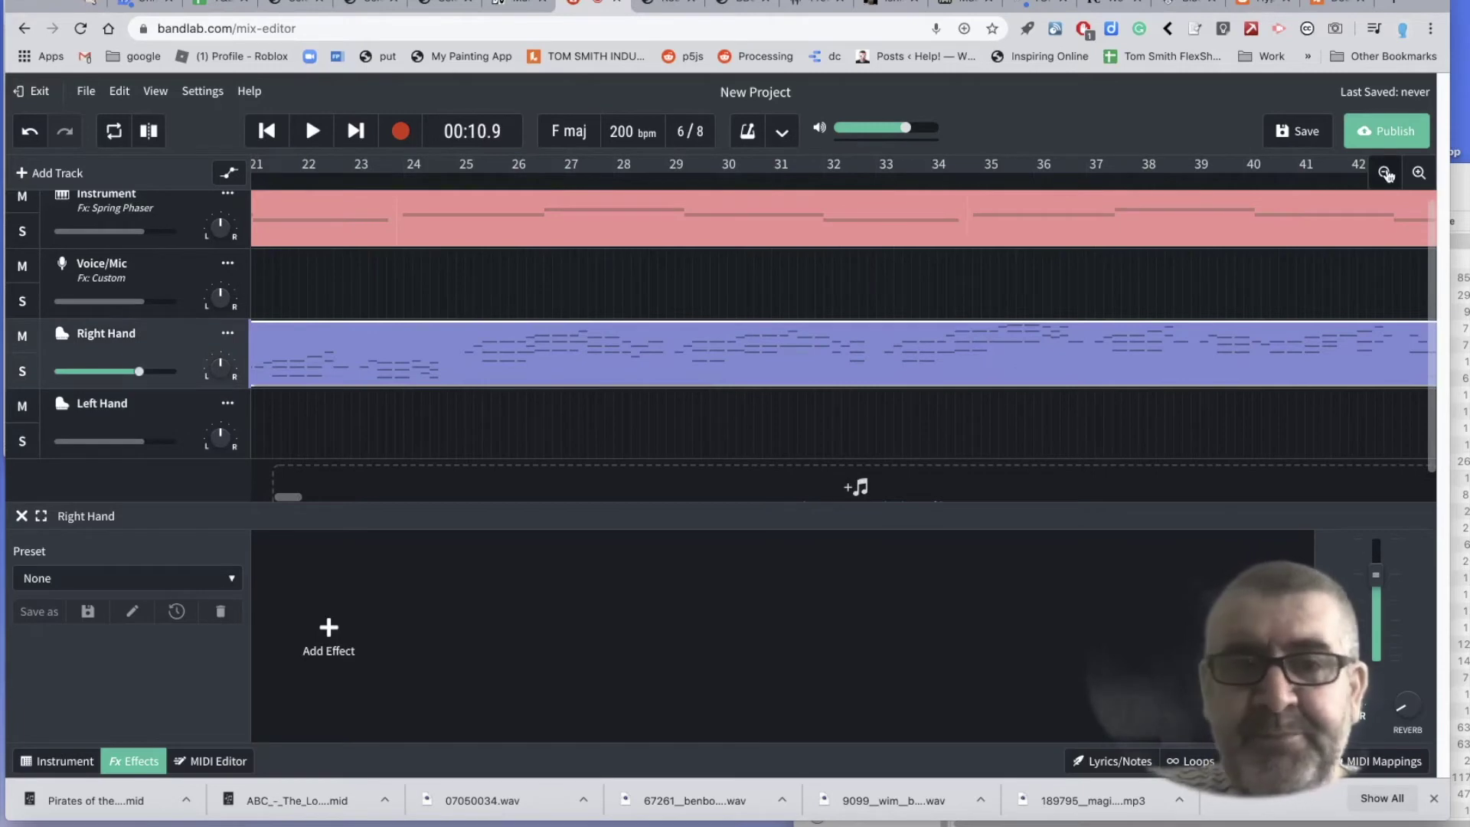
click(1386, 175)
click(1386, 175)
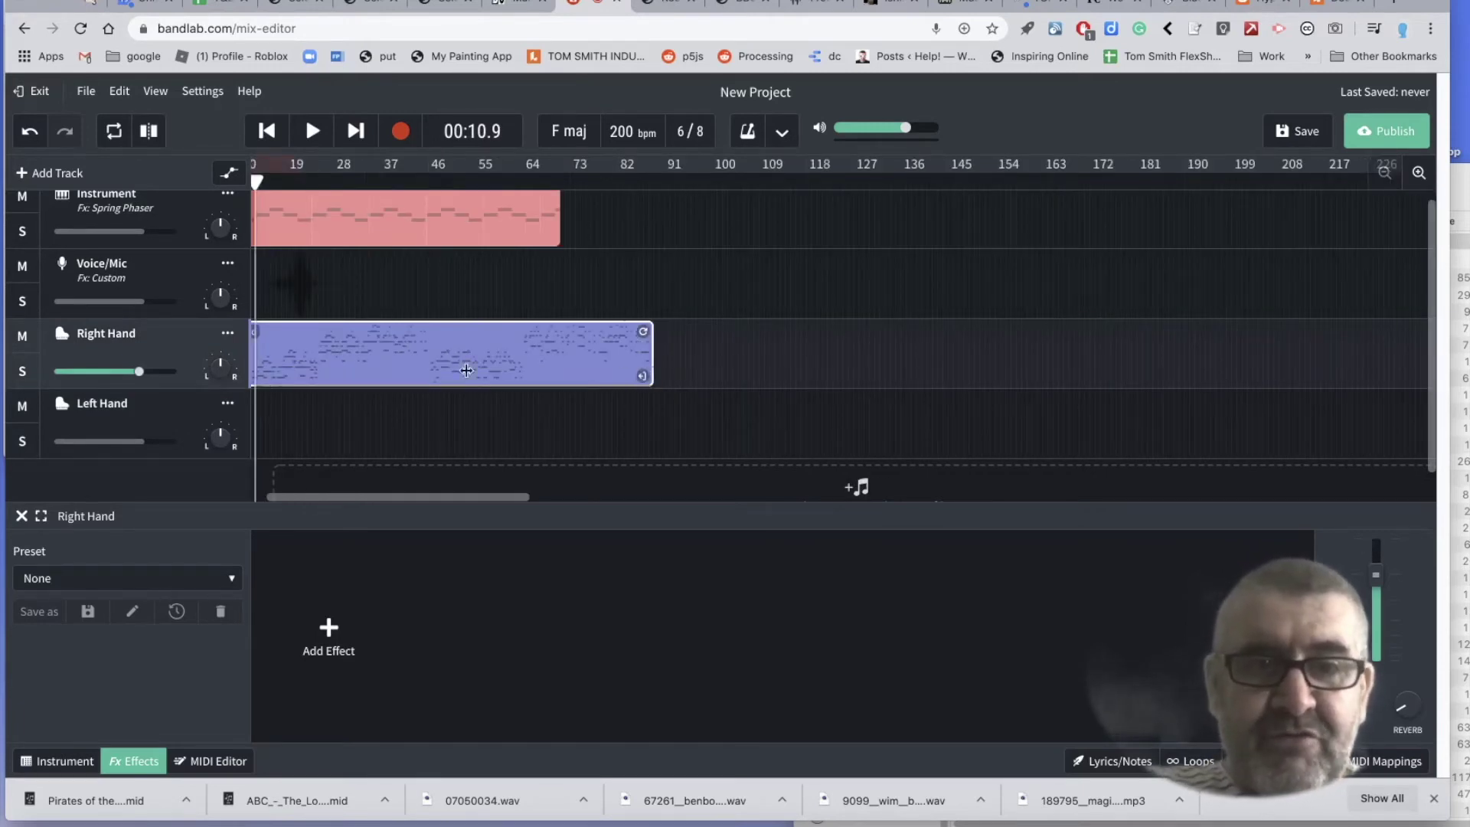
drag(466, 371, 206, 373)
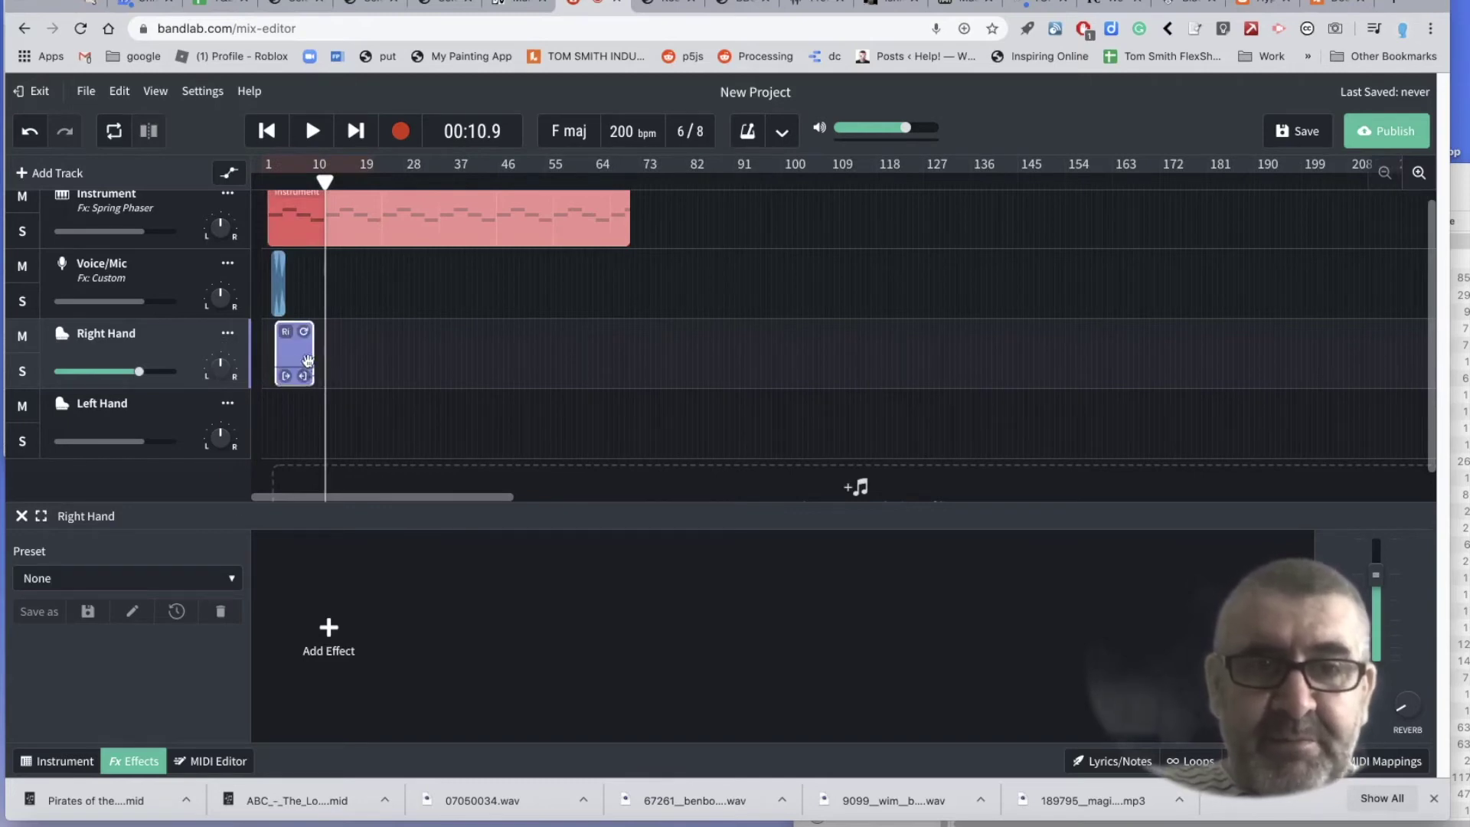
- Return the playhead to bar 1 and nudge the Right Hand clip to start just before bar 4
drag(325, 181, 266, 183)
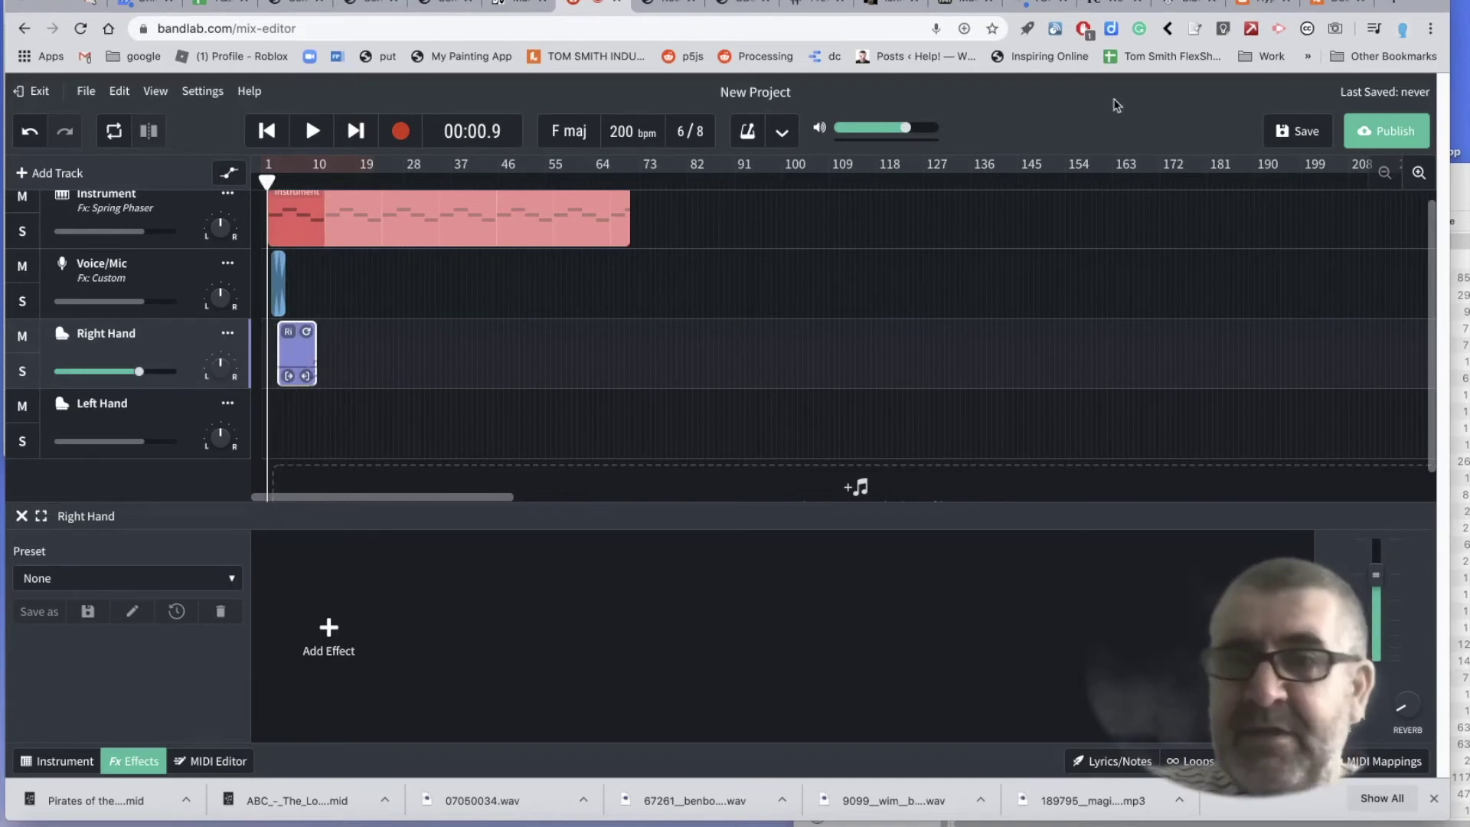
click(1419, 175)
click(1418, 174)
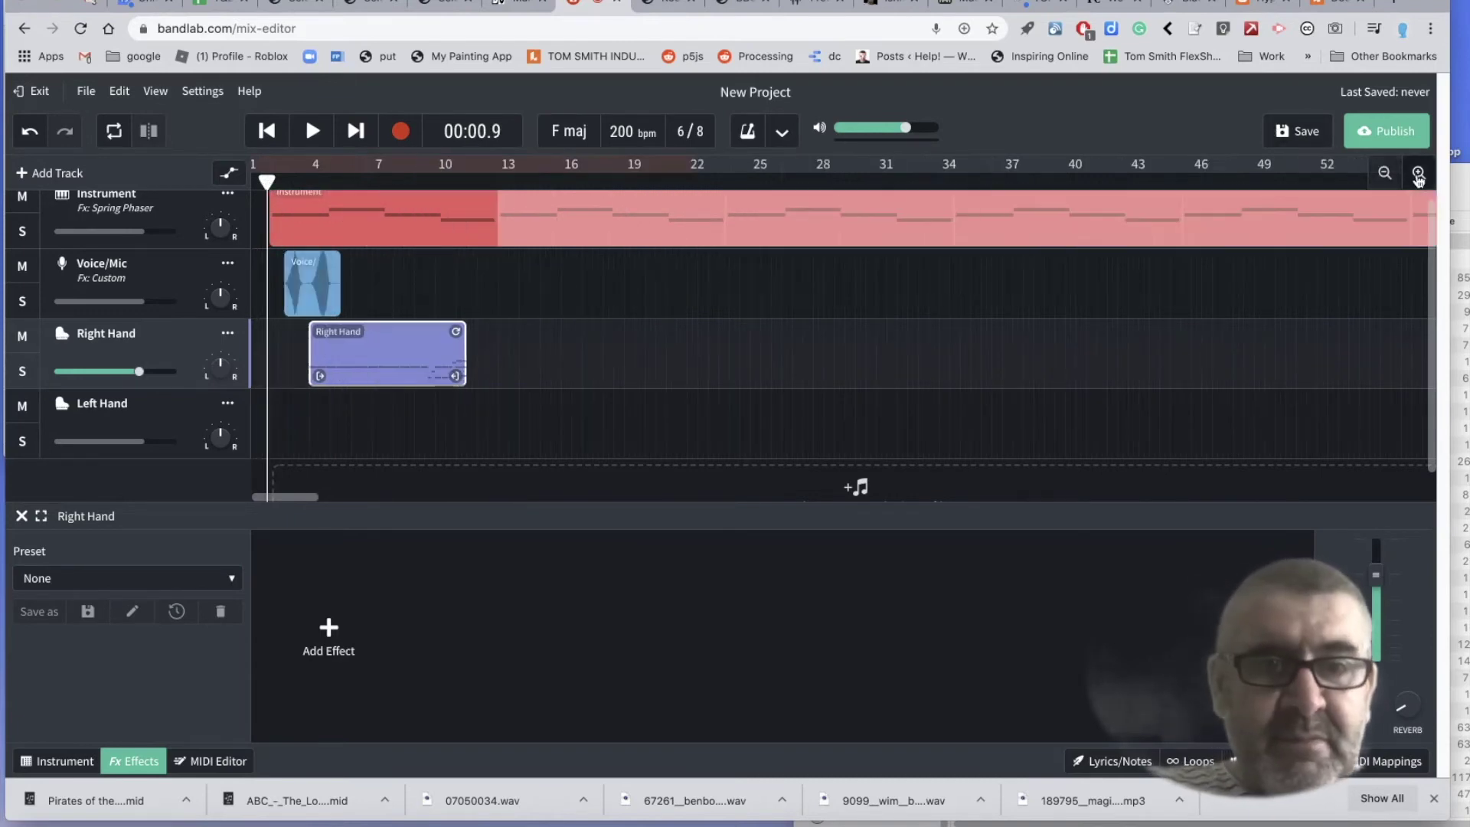
click(1419, 174)
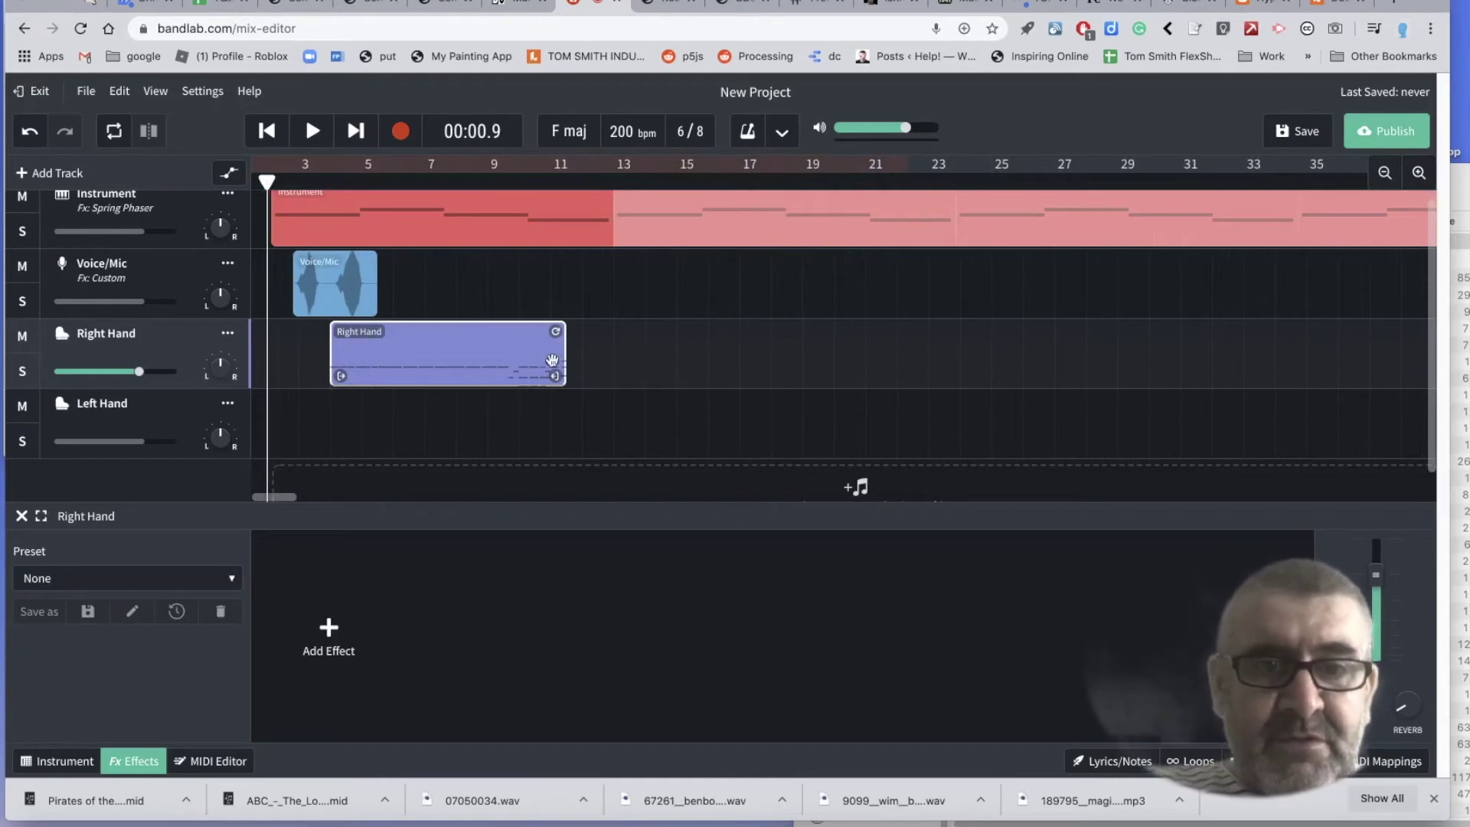
drag(500, 354, 489, 357)
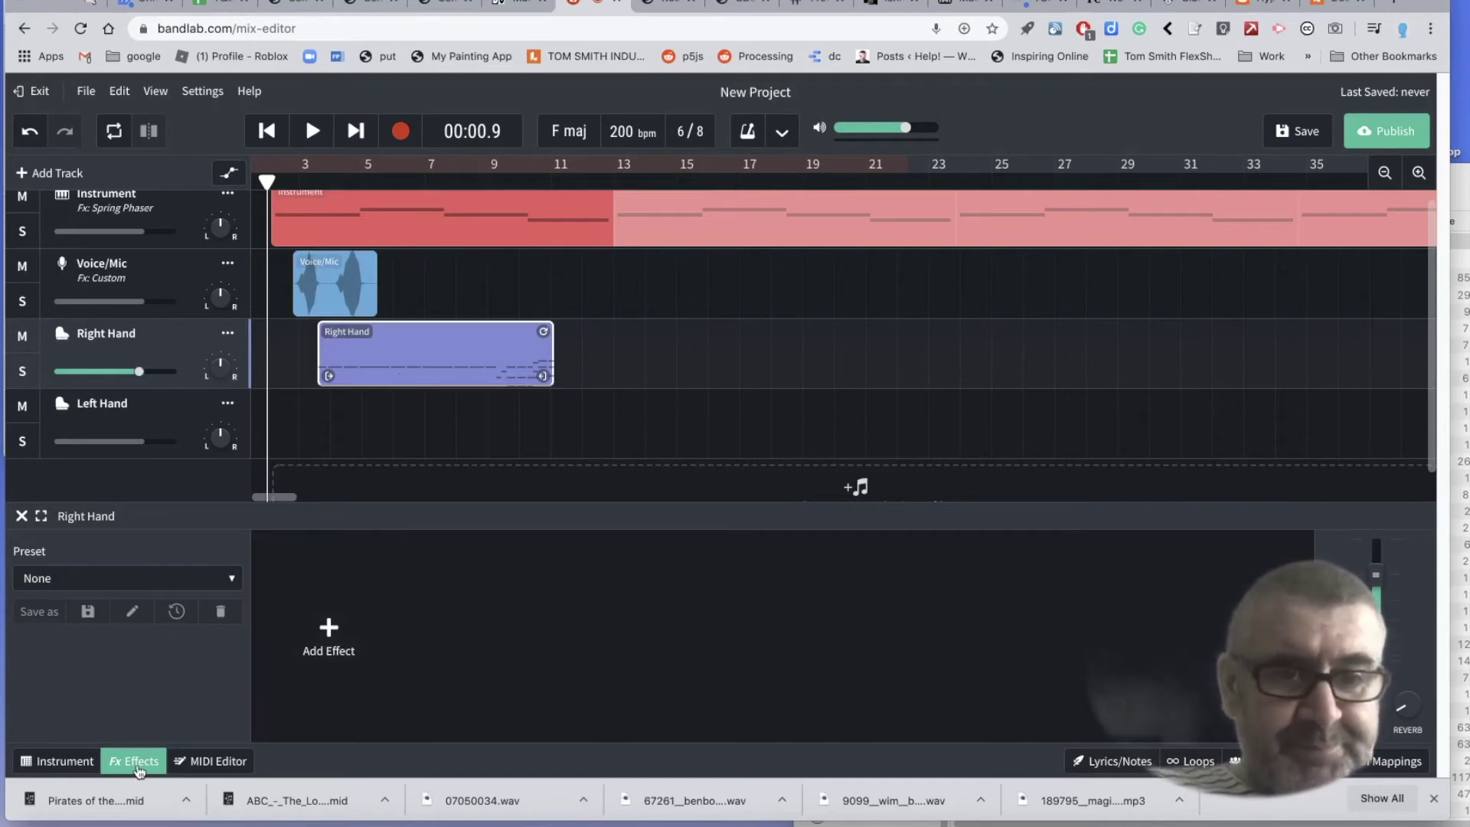
- Switch the Right Hand track's instrument from Grand Piano to Brass Trombone
click(66, 762)
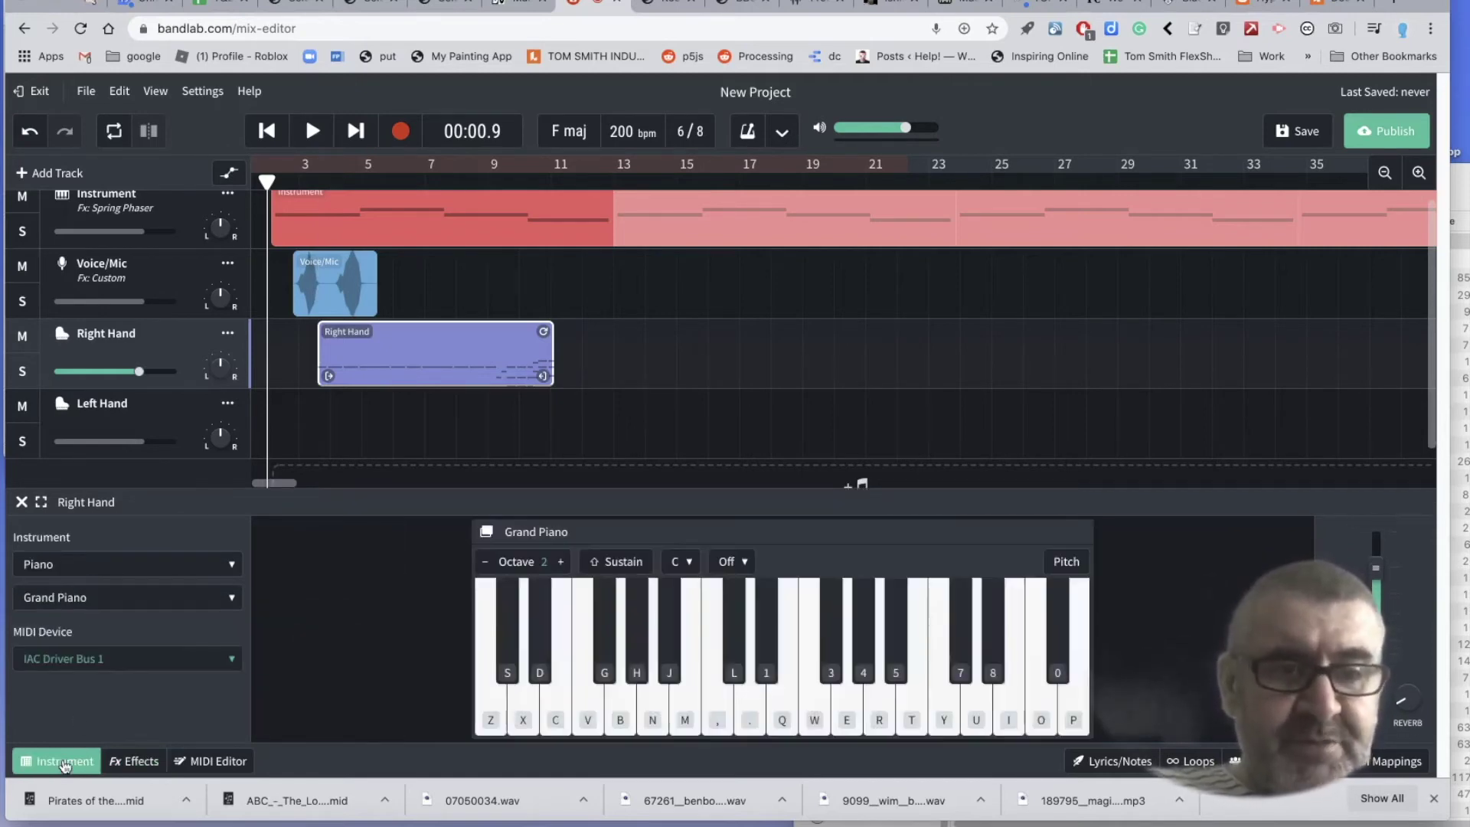
click(98, 564)
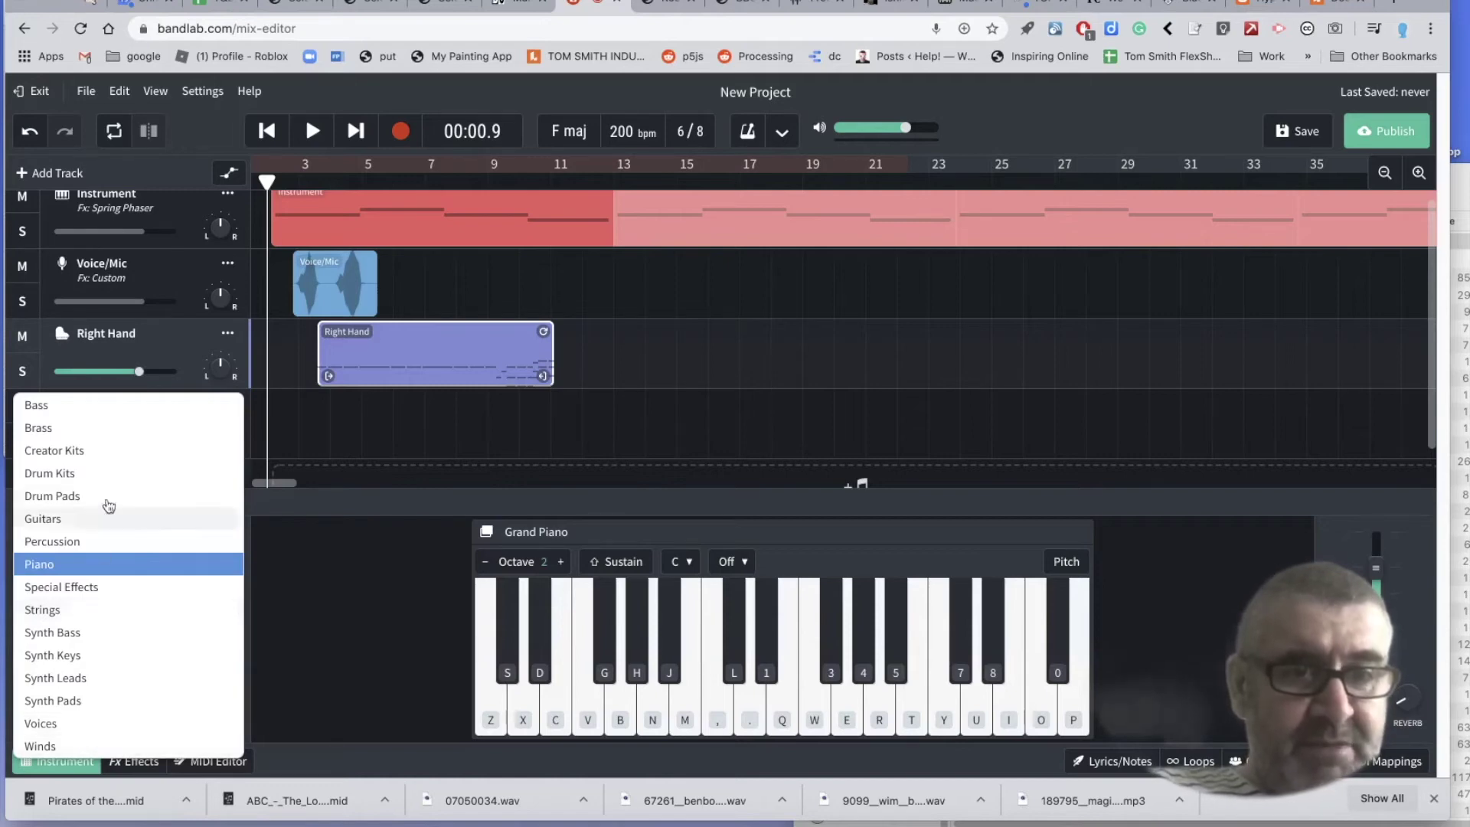
click(102, 427)
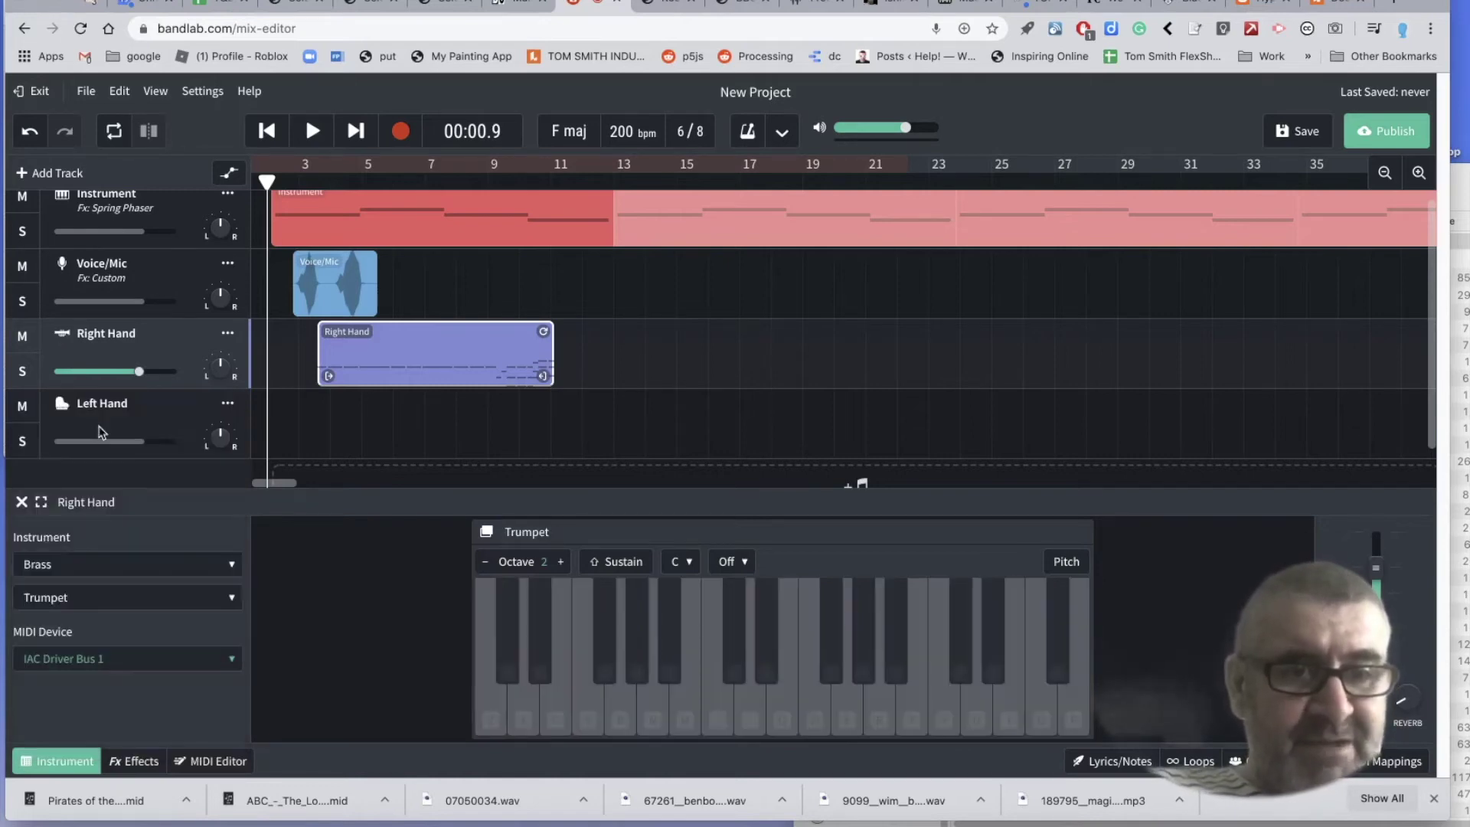
click(182, 602)
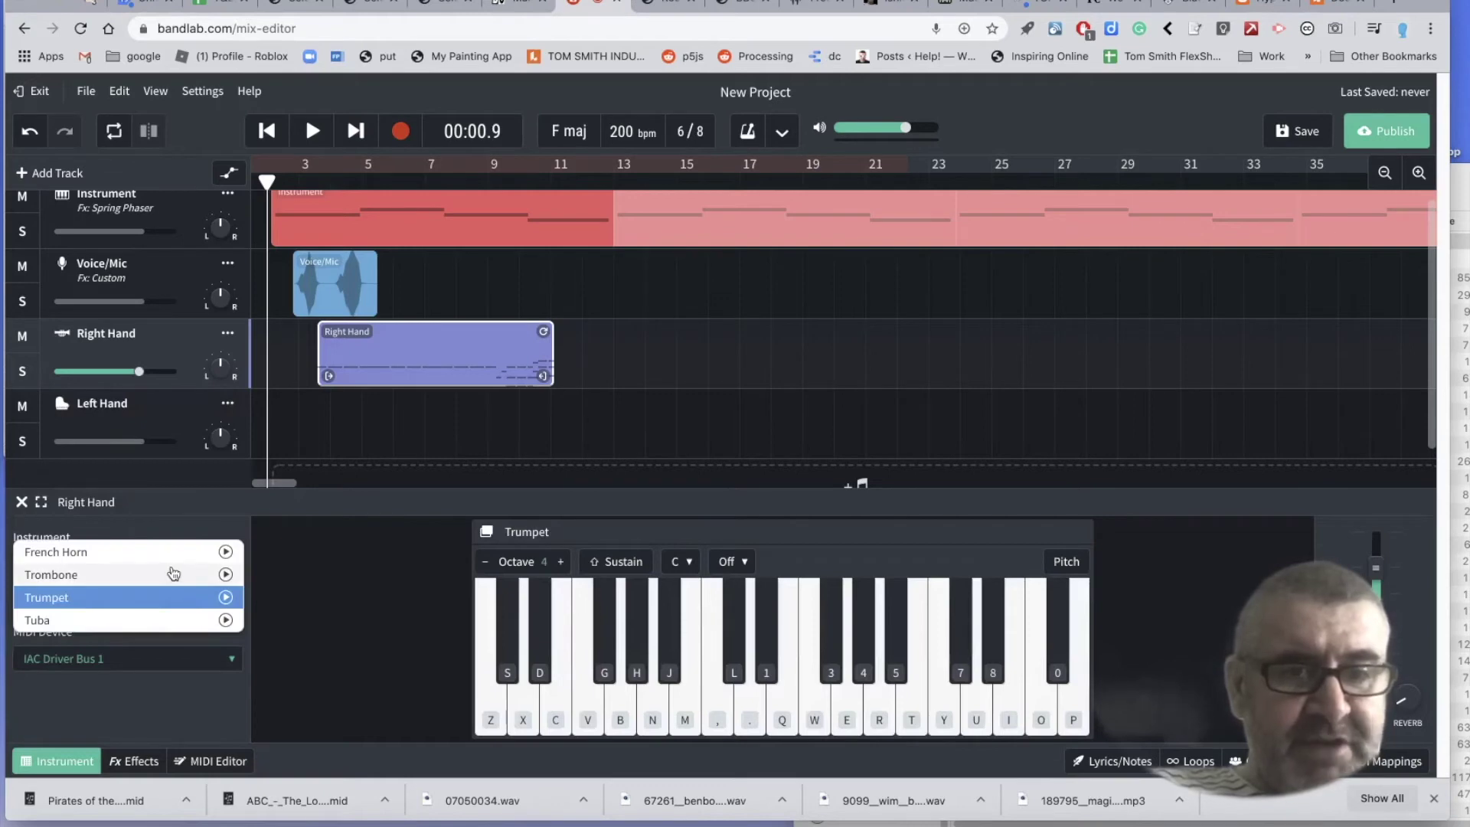
click(174, 576)
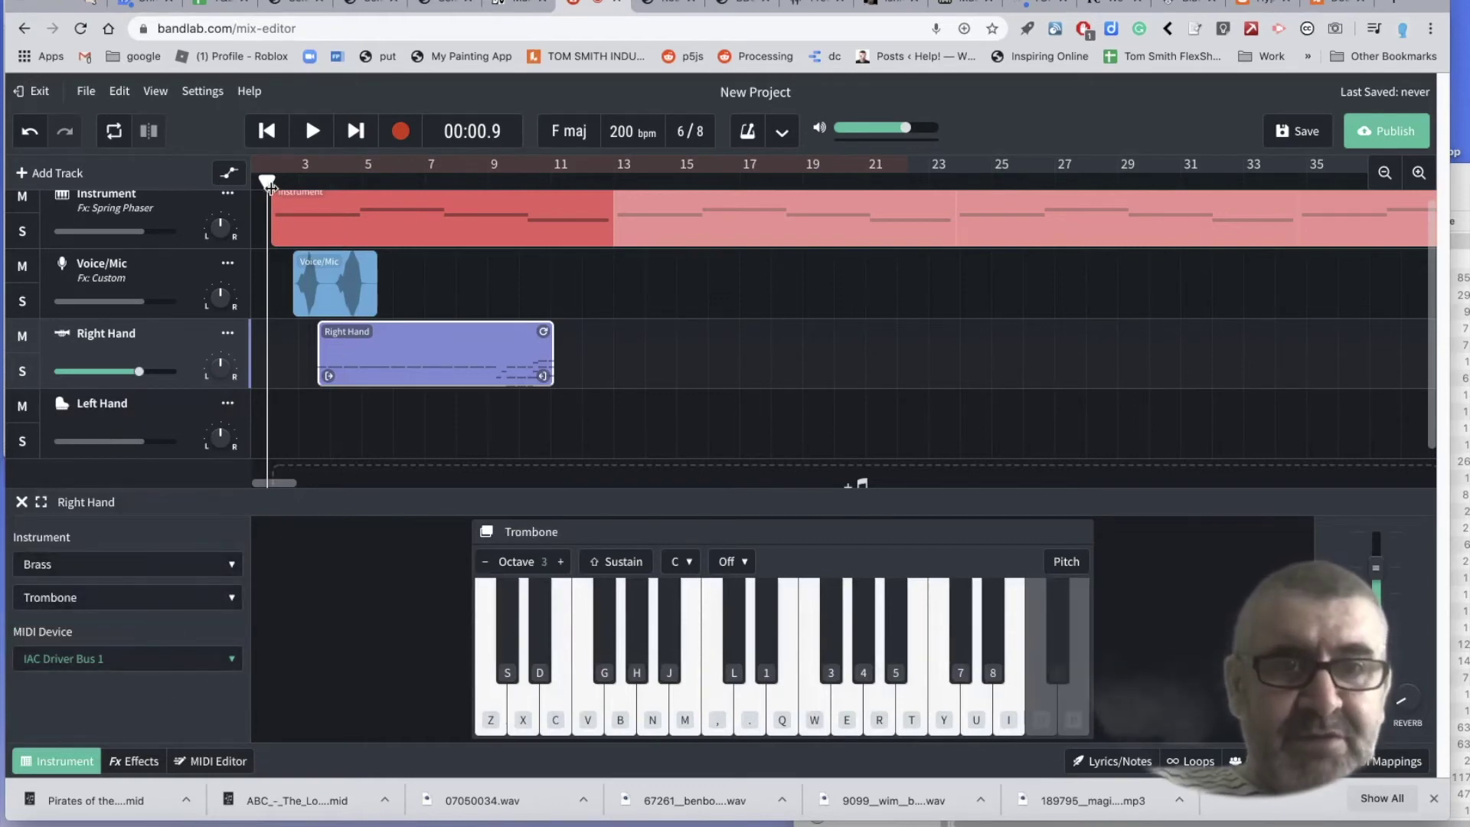
click(329, 136)
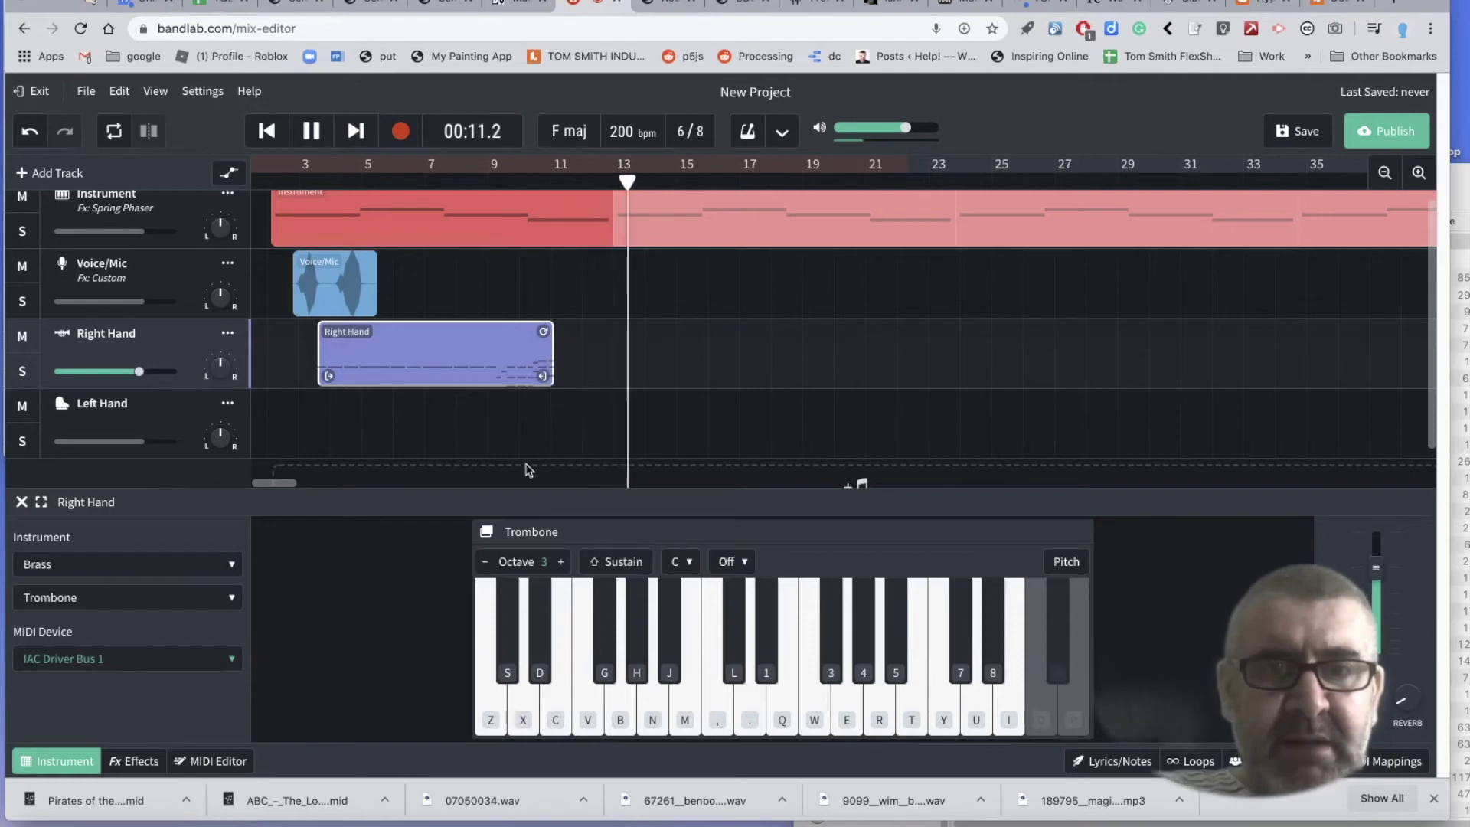
- Drop the trombone keyboard to octave 2 during playback, then stop at 00:12.5
click(485, 562)
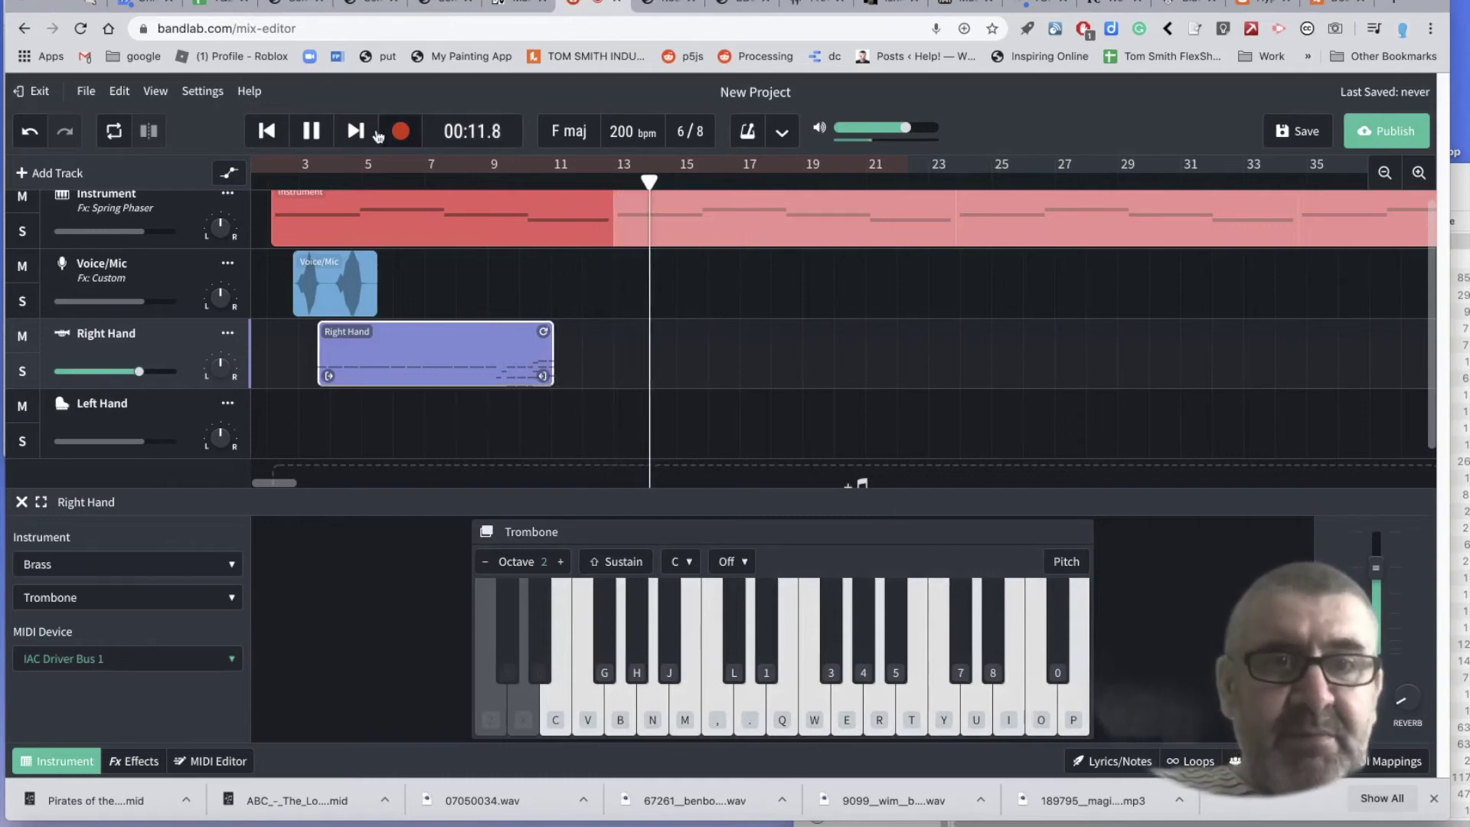
key(space)
scroll(738, 285, right, 10)
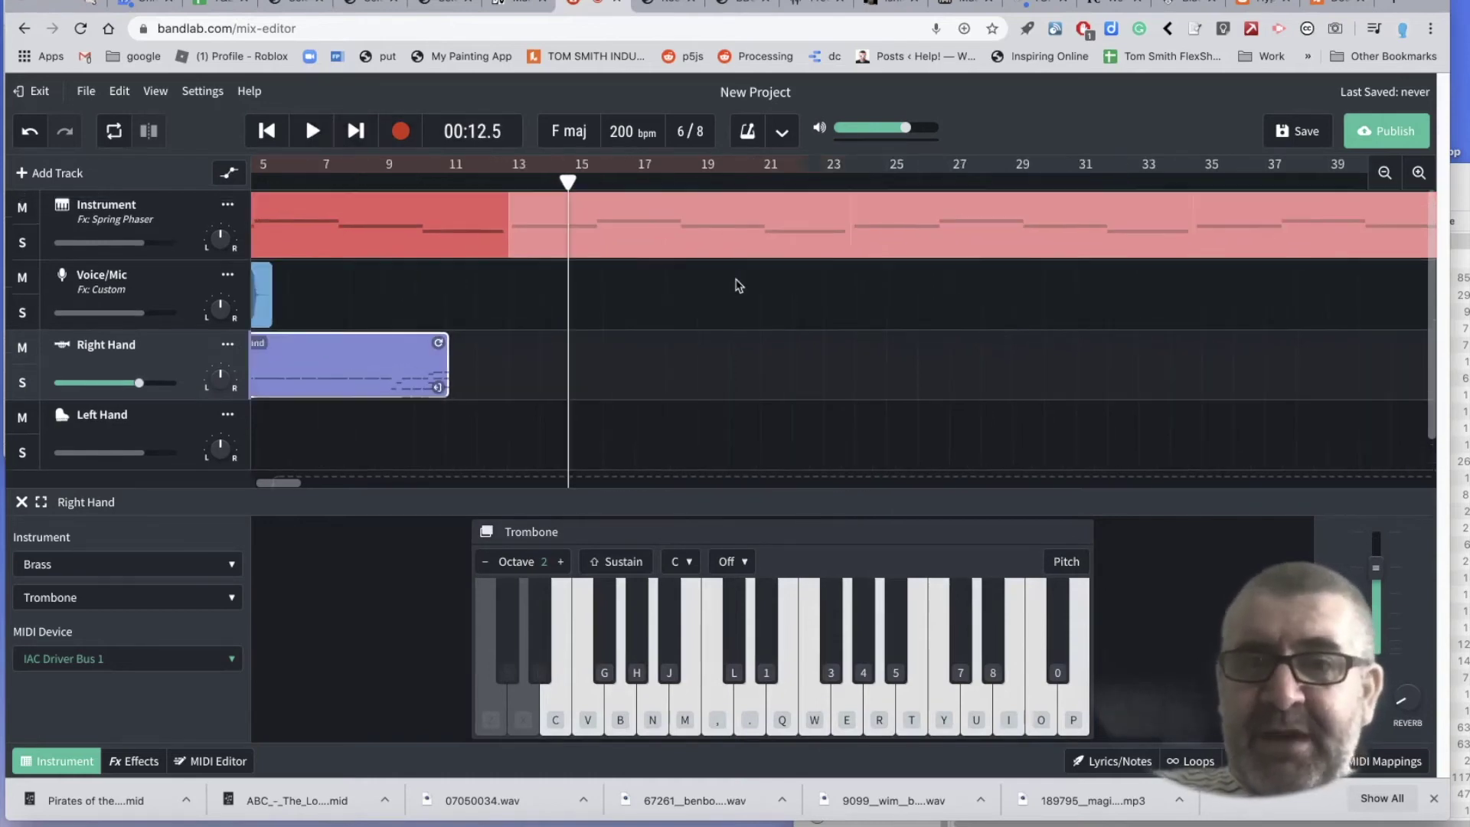
scroll(738, 285, right, 10)
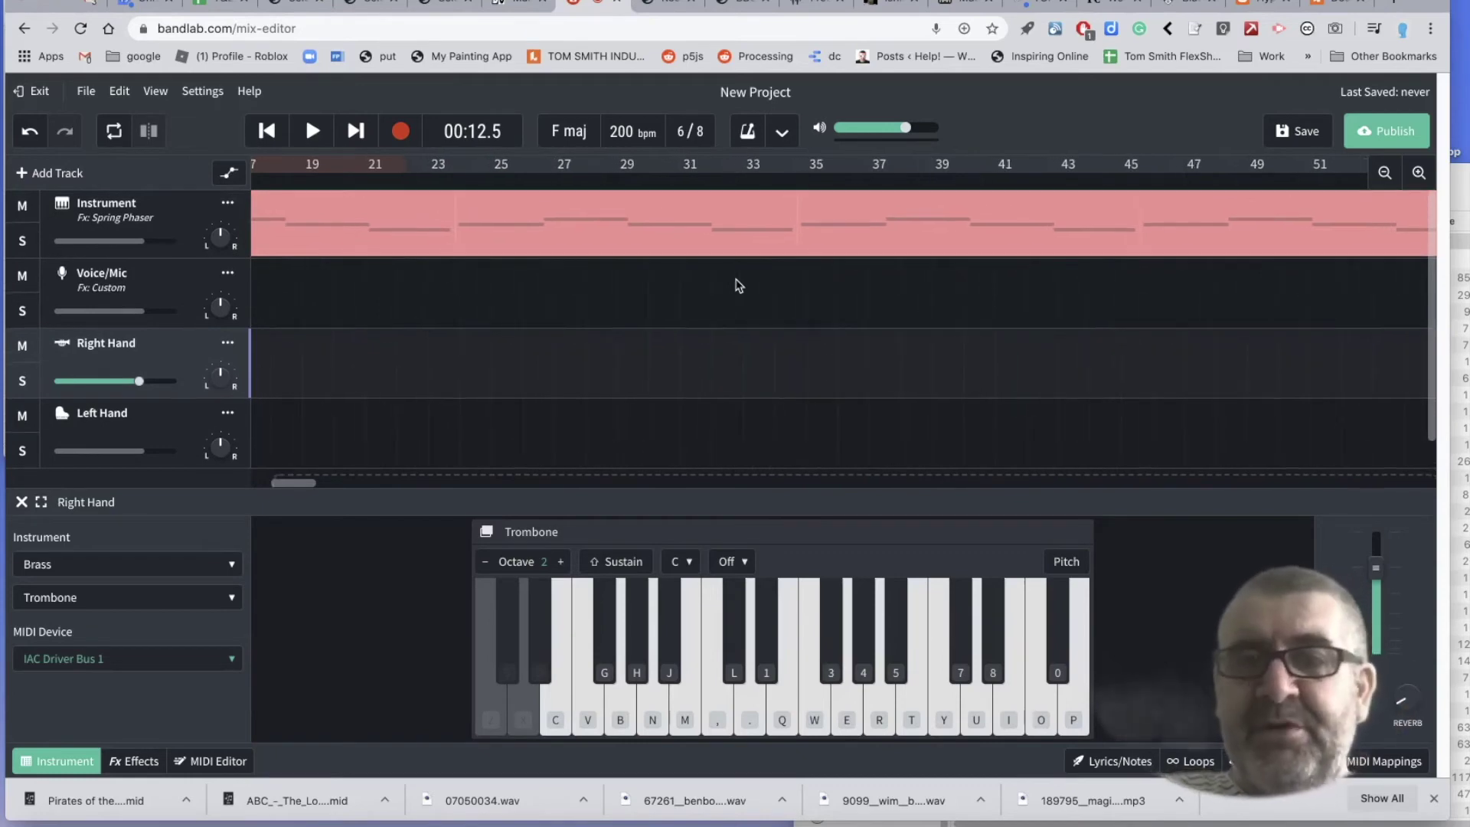
- Add an Instrument 2 track using the Synth Bass Deep House sound
scroll(738, 285, down, 2)
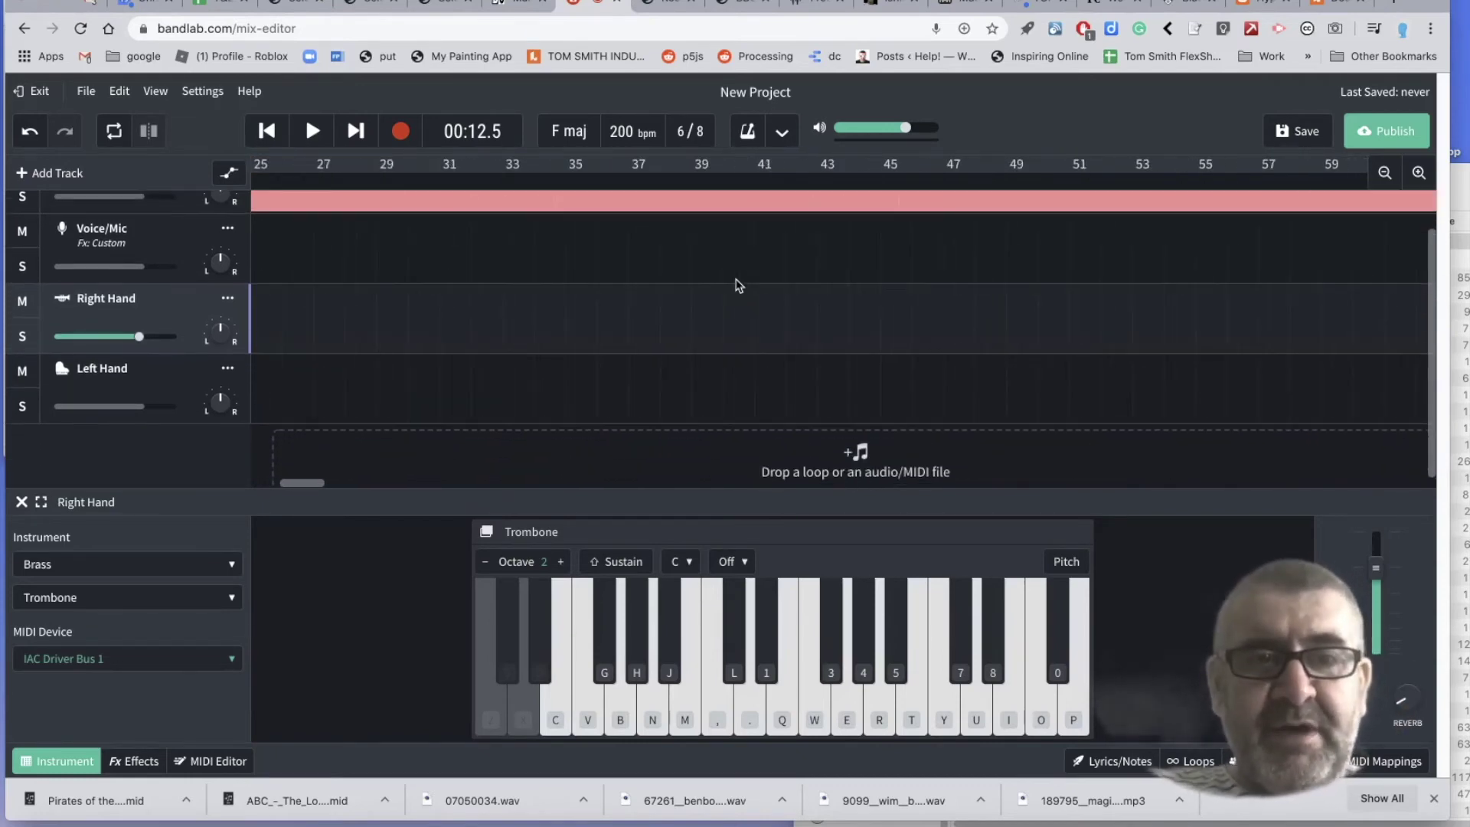
scroll(738, 285, left, 10)
scroll(738, 284, up, 2)
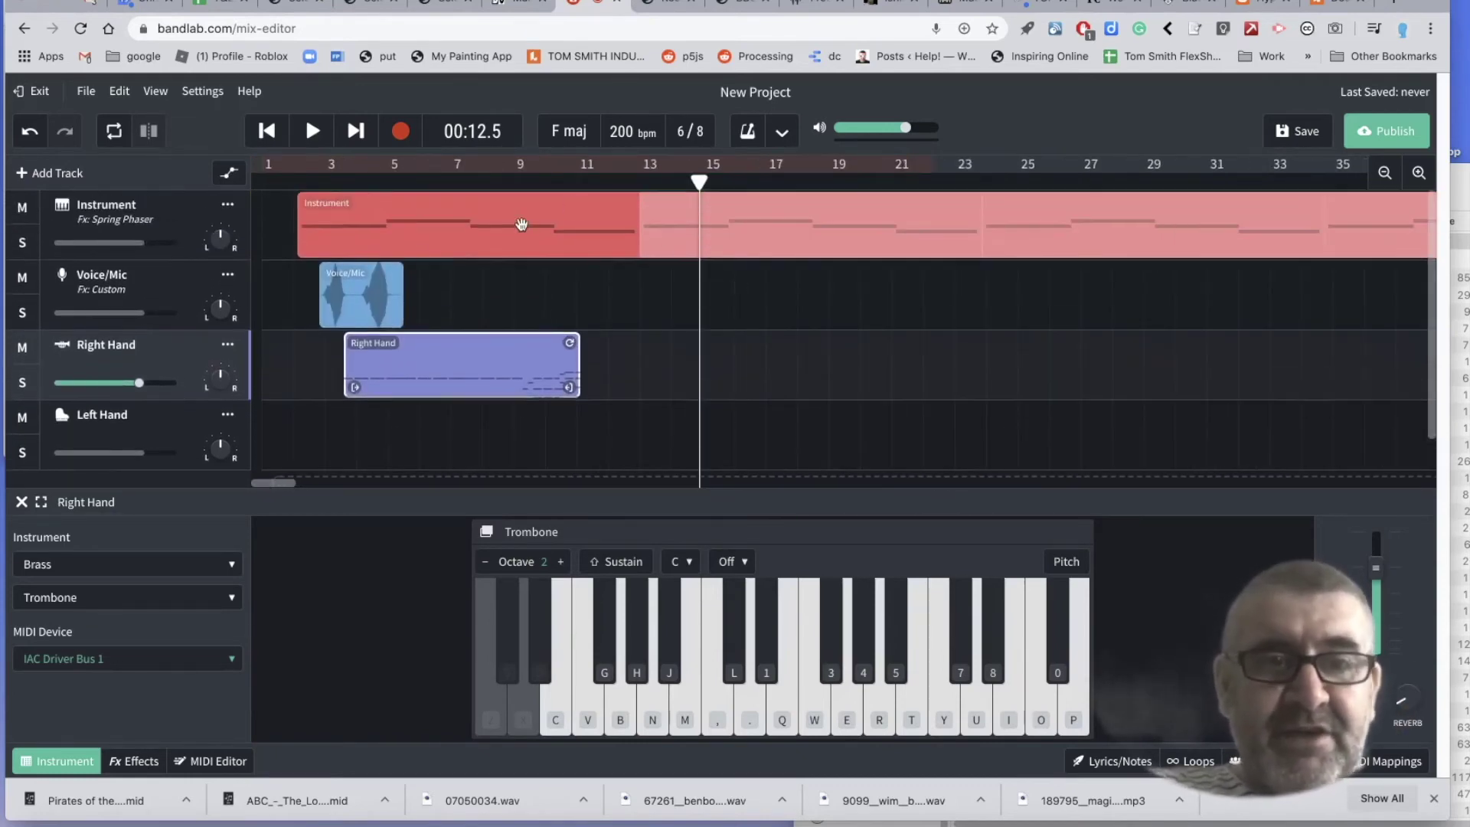
click(48, 181)
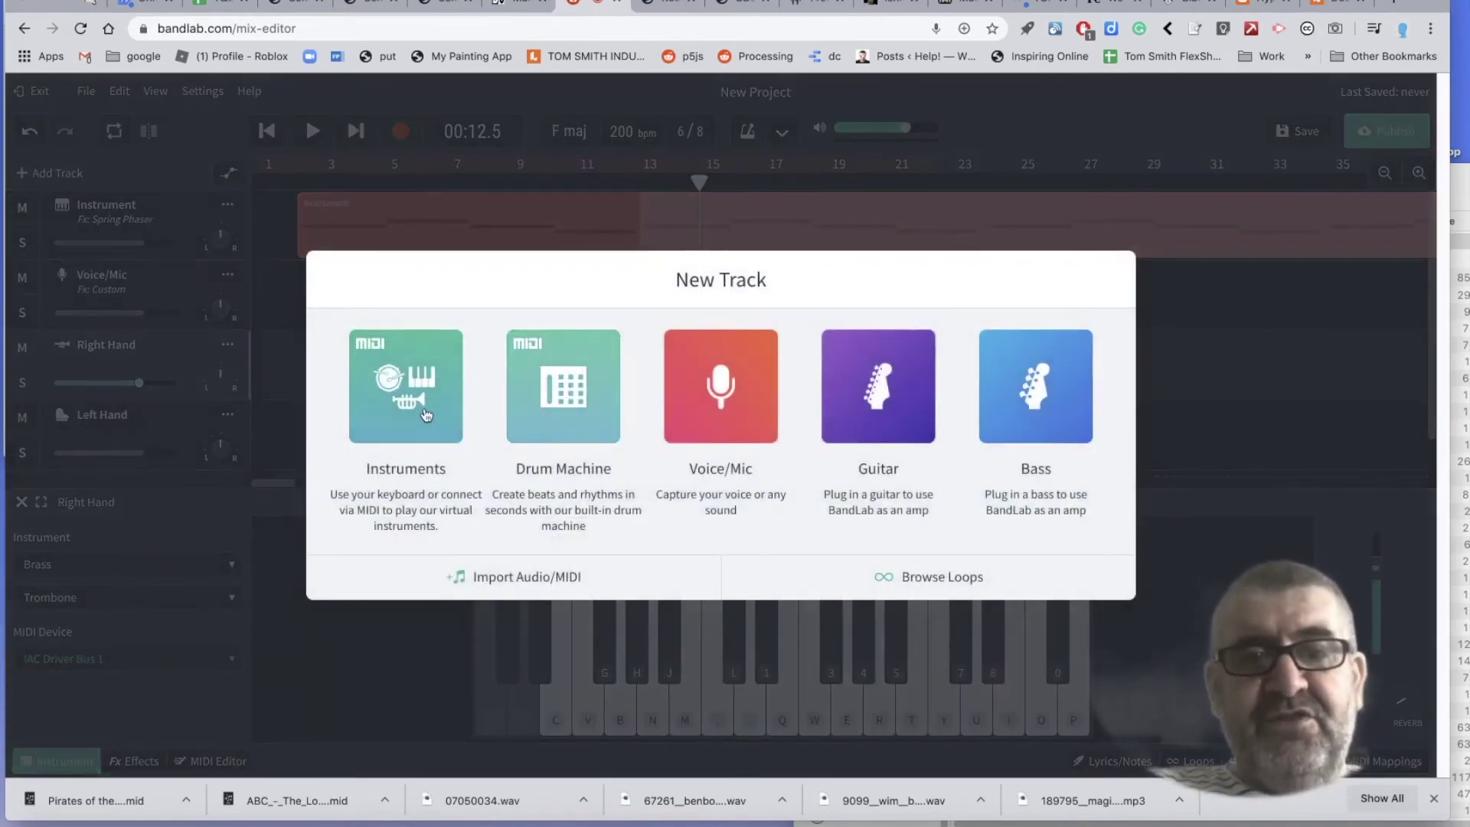
click(417, 414)
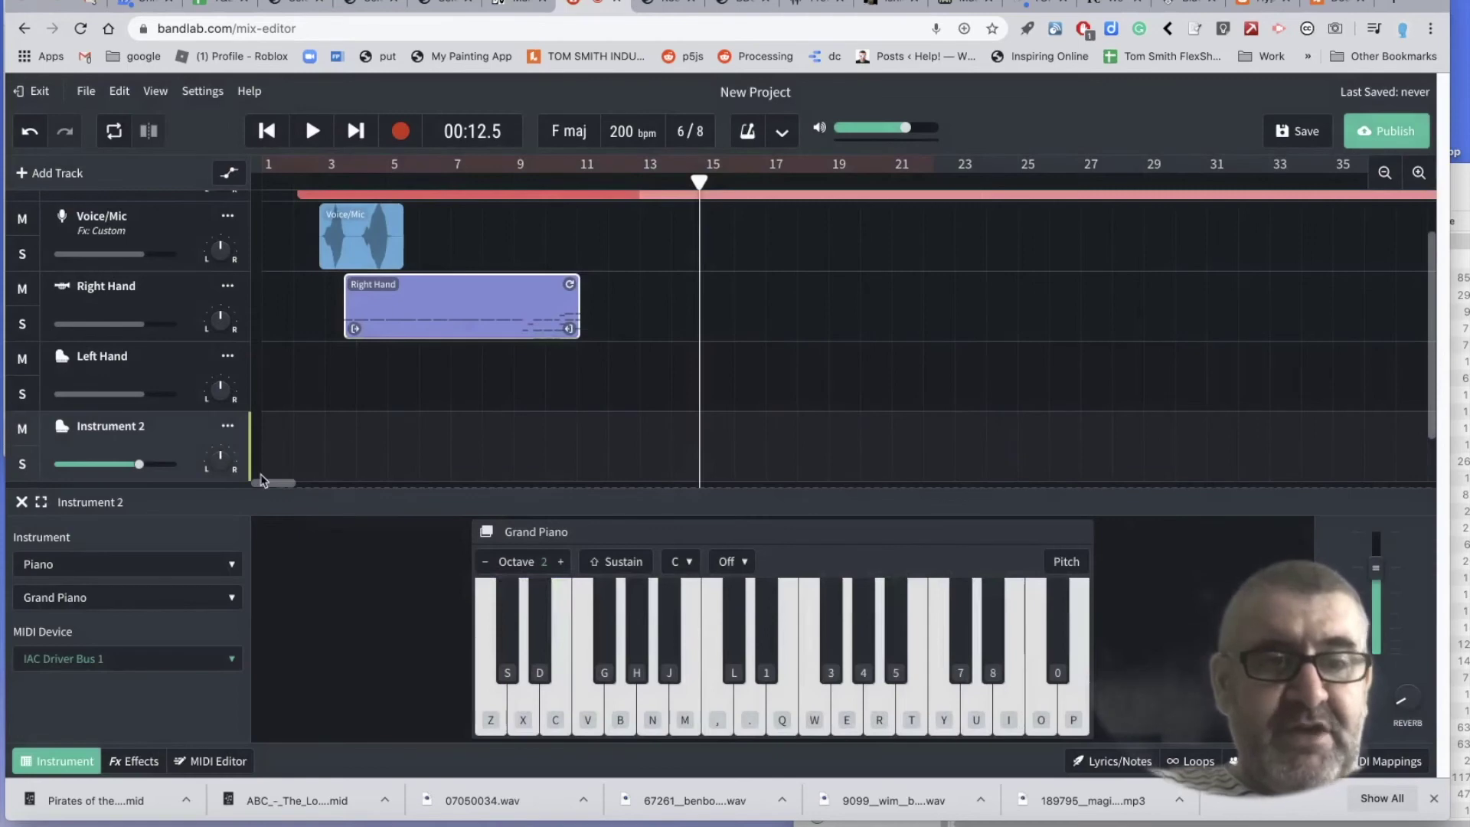
click(96, 567)
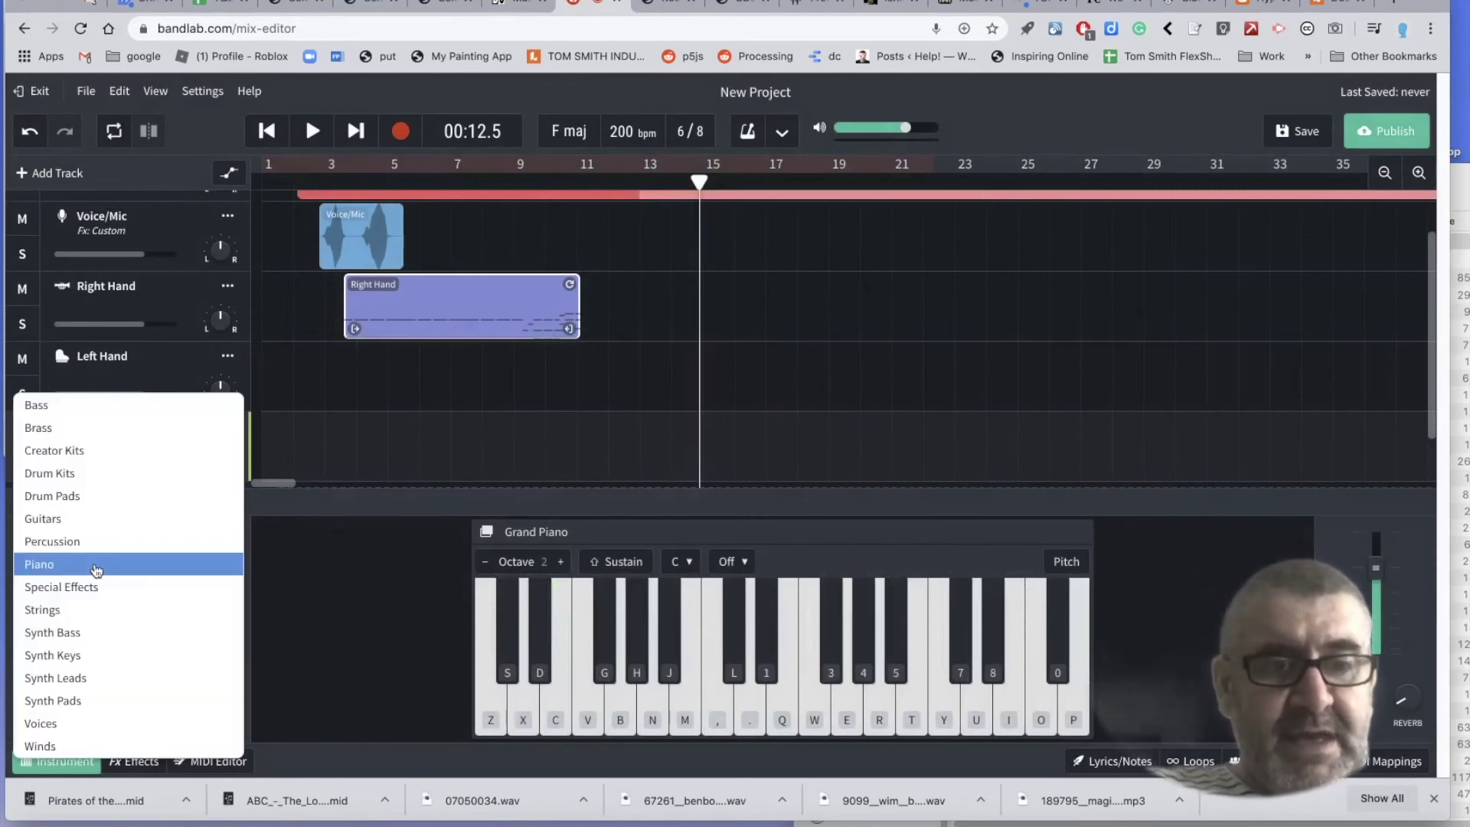
click(95, 632)
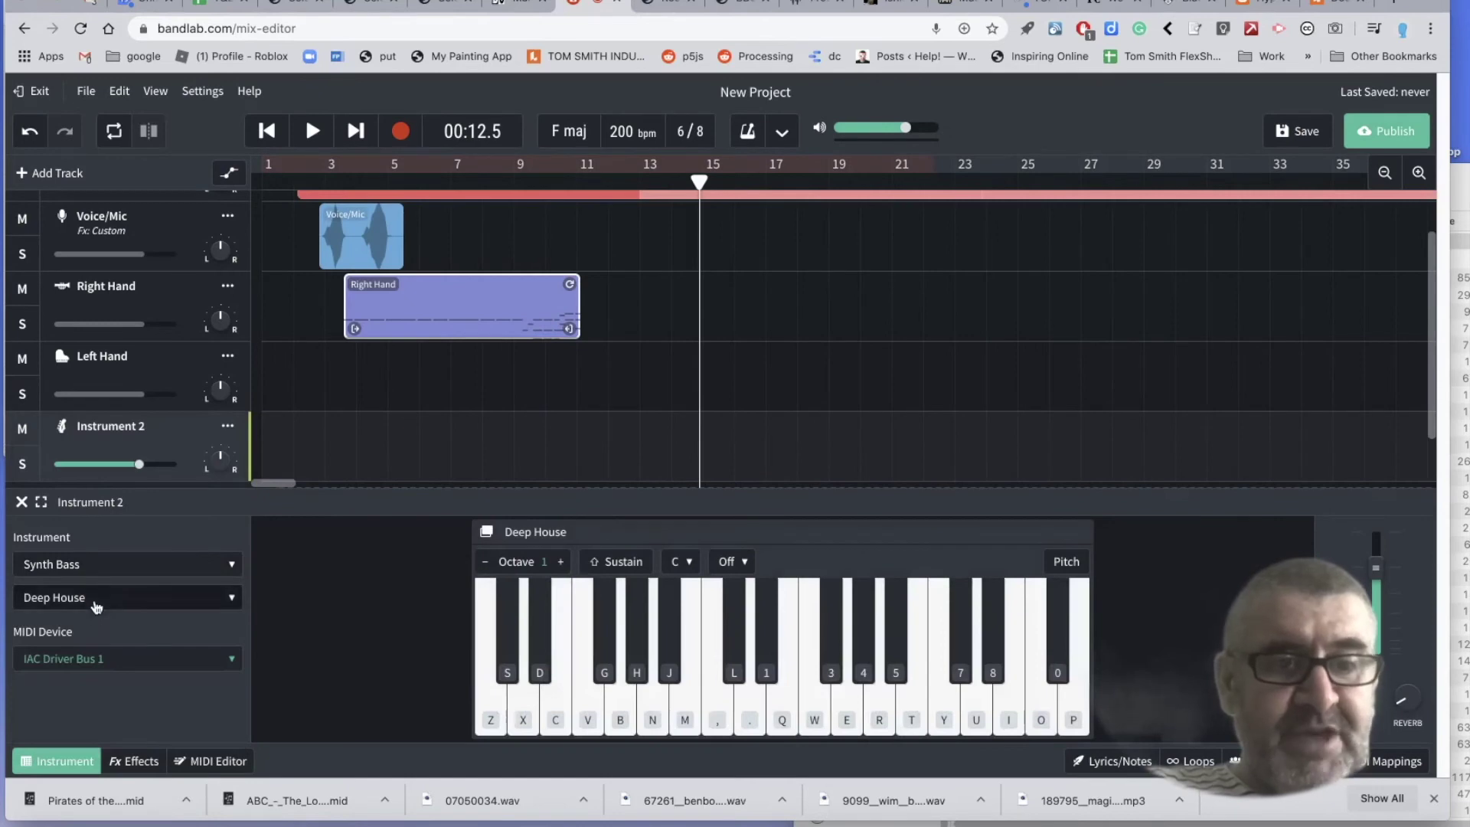
click(95, 601)
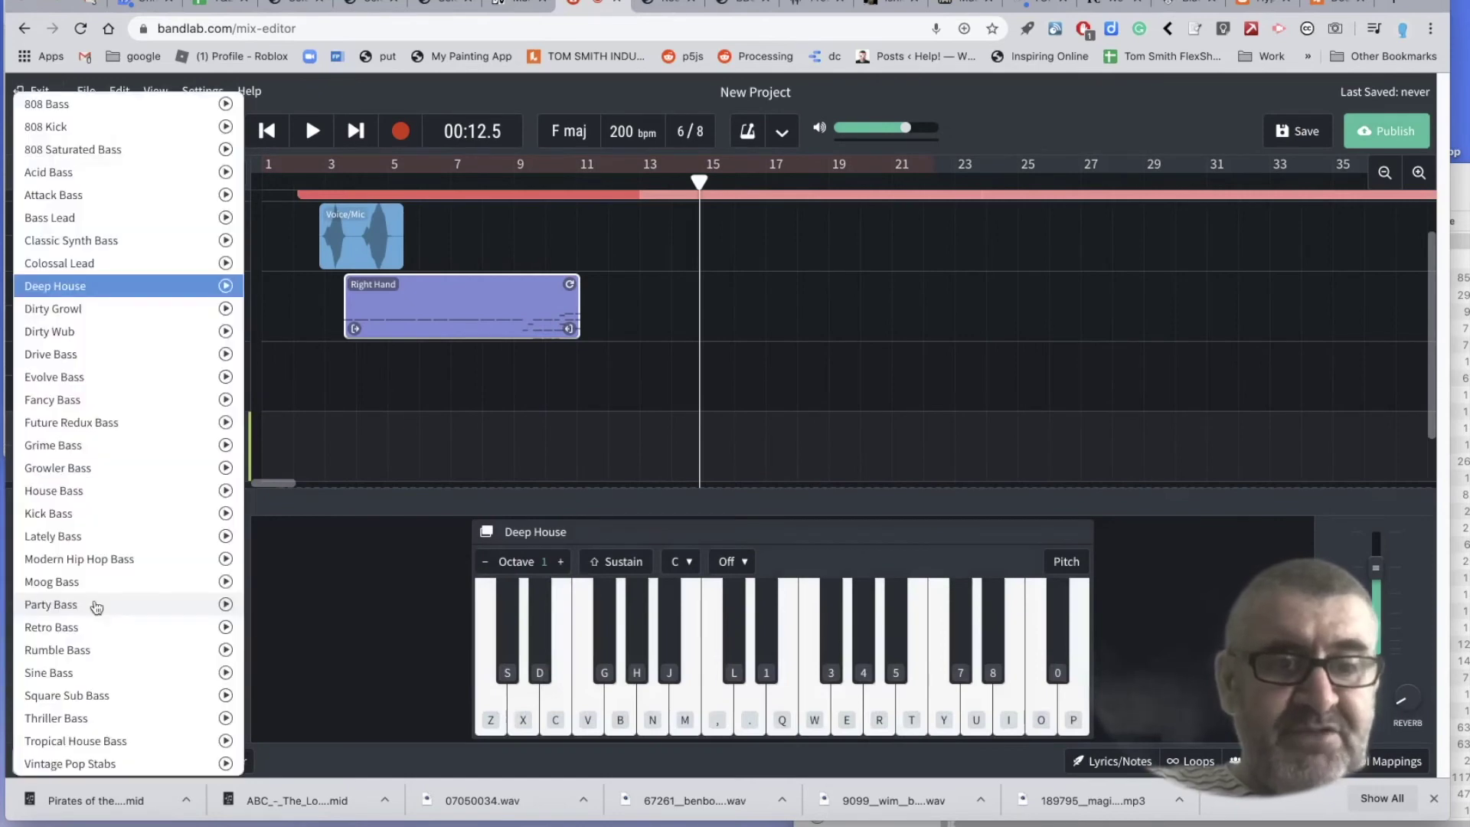
click(576, 693)
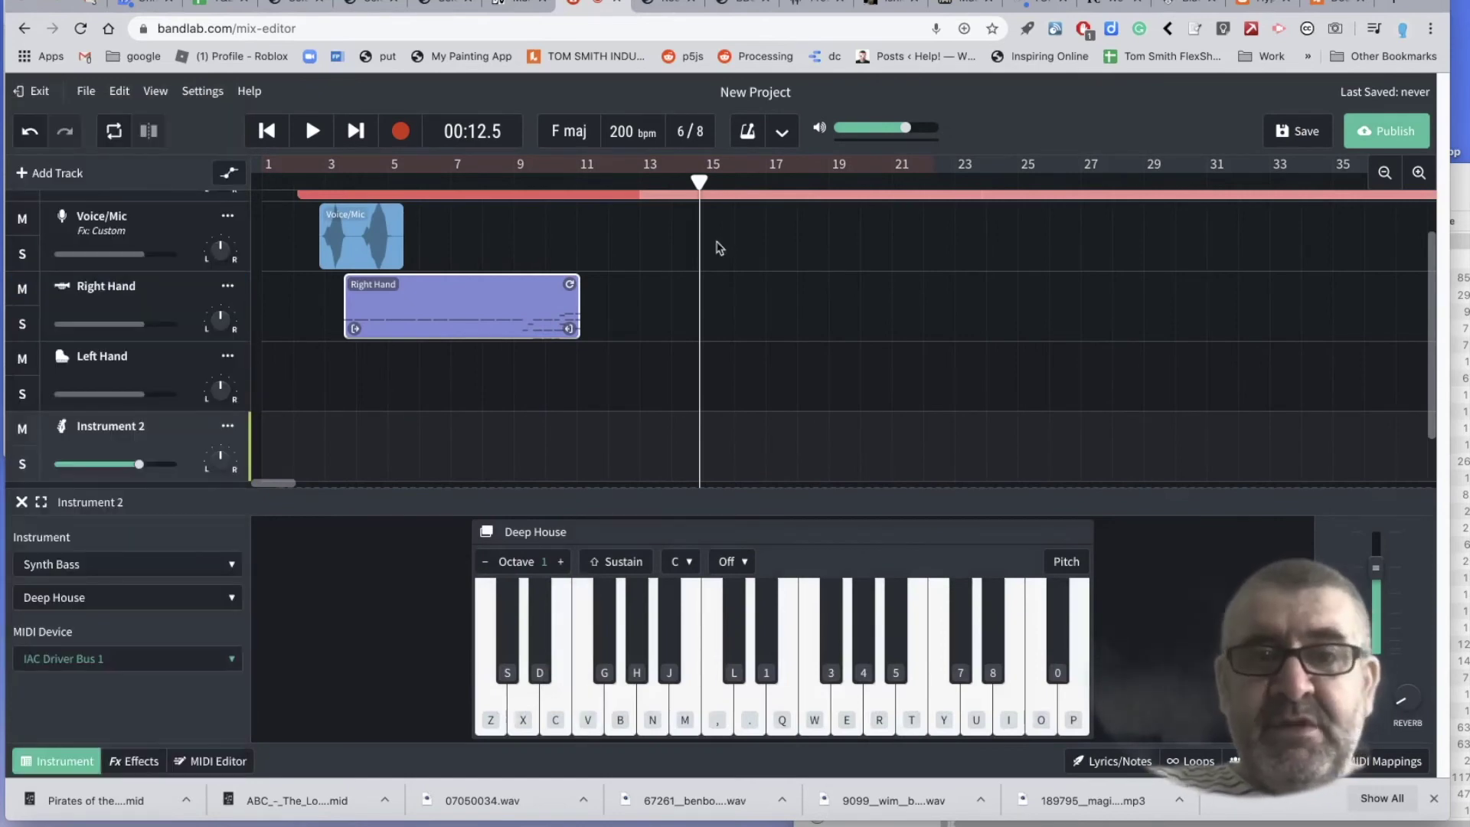
- Move the playhead back to about bar 12 and start recording the bass
click(687, 187)
drag(687, 187, 634, 187)
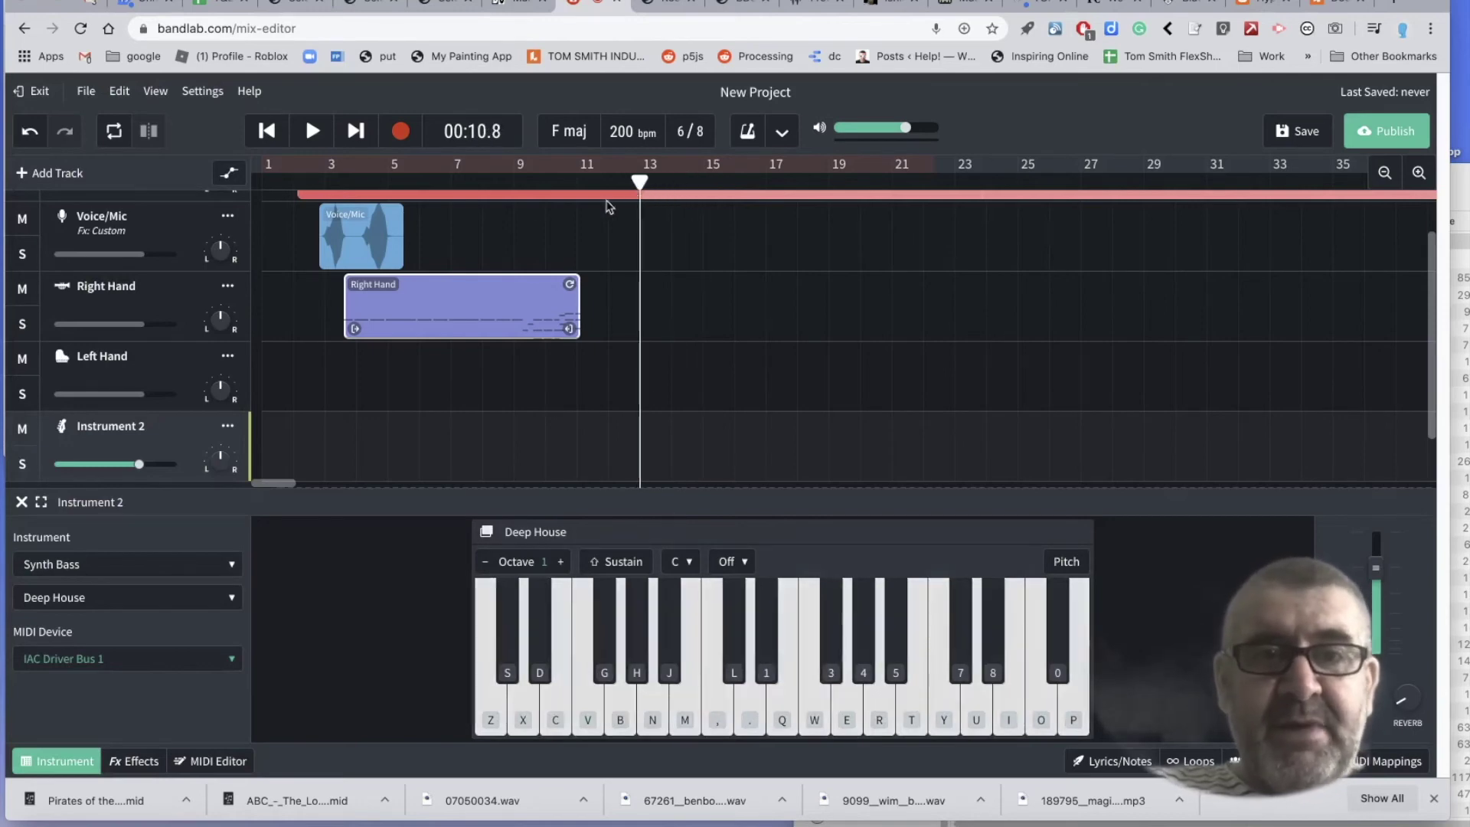
click(399, 131)
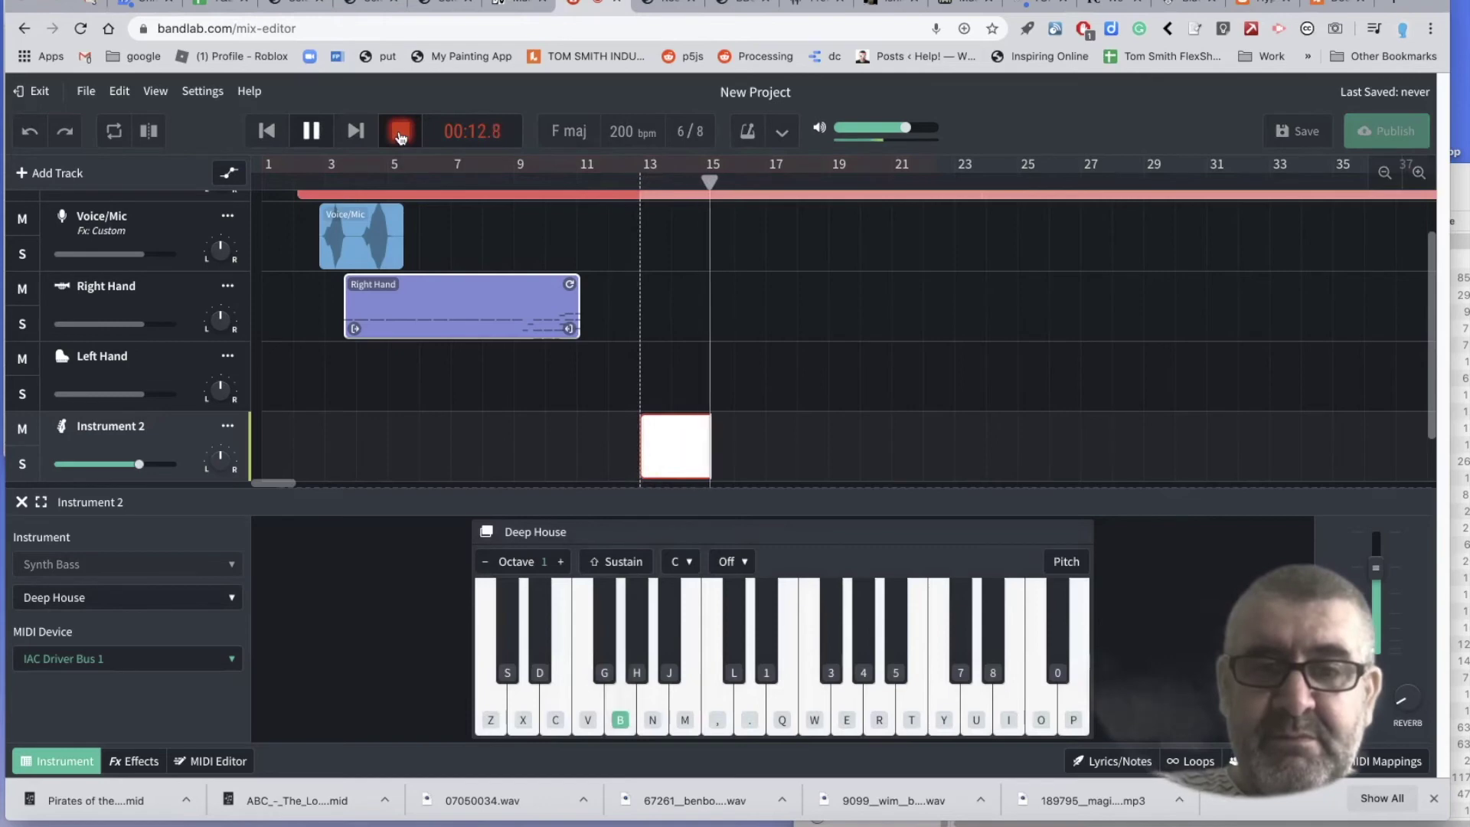
- Record a short Deep House bass line of B and V notes on Instrument 2 from bar 13
key(b)
key(v)
key(b)
key(b)
key(b)
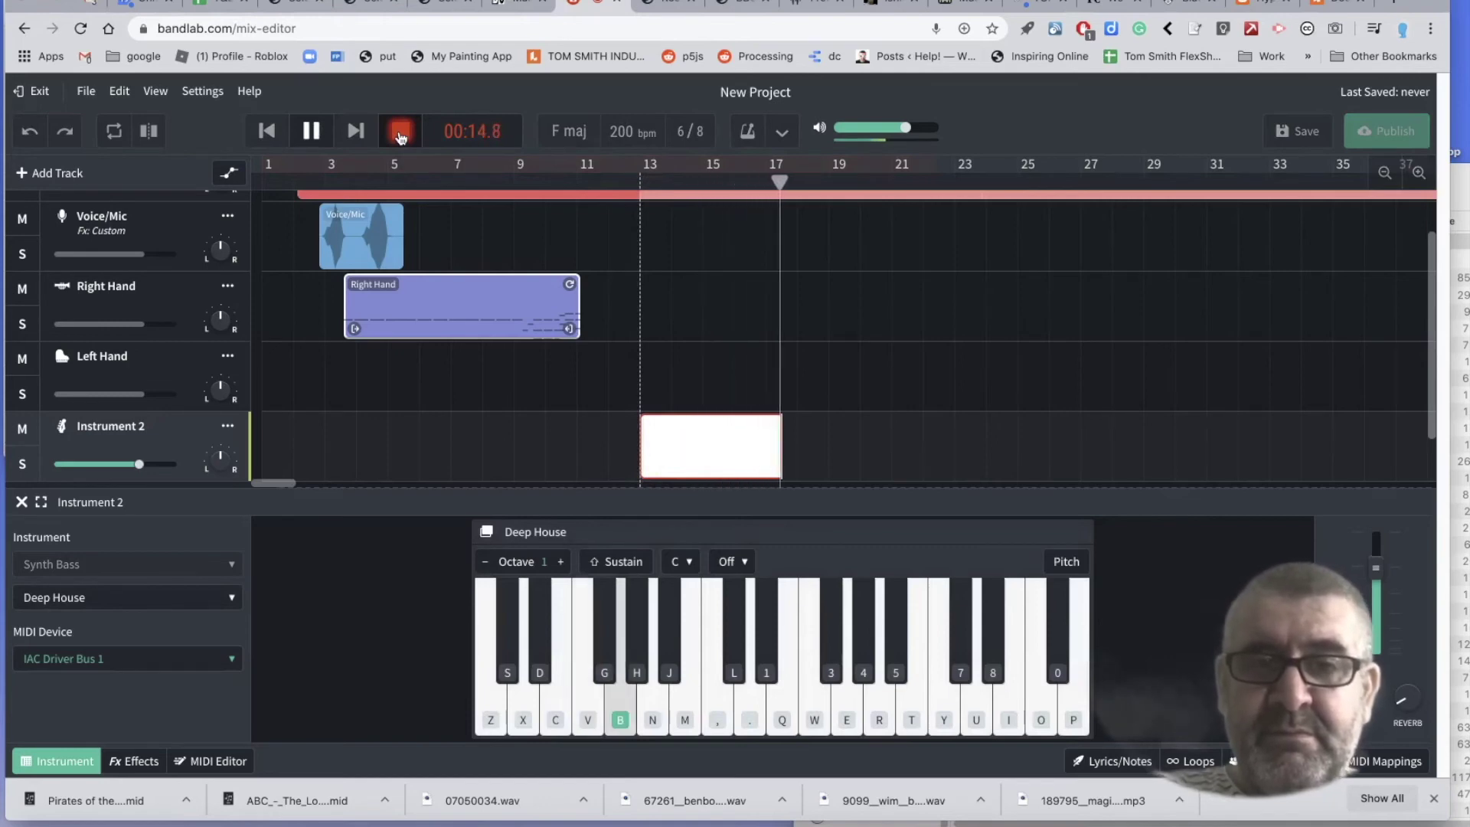
key(b)
key(b)
key(b)
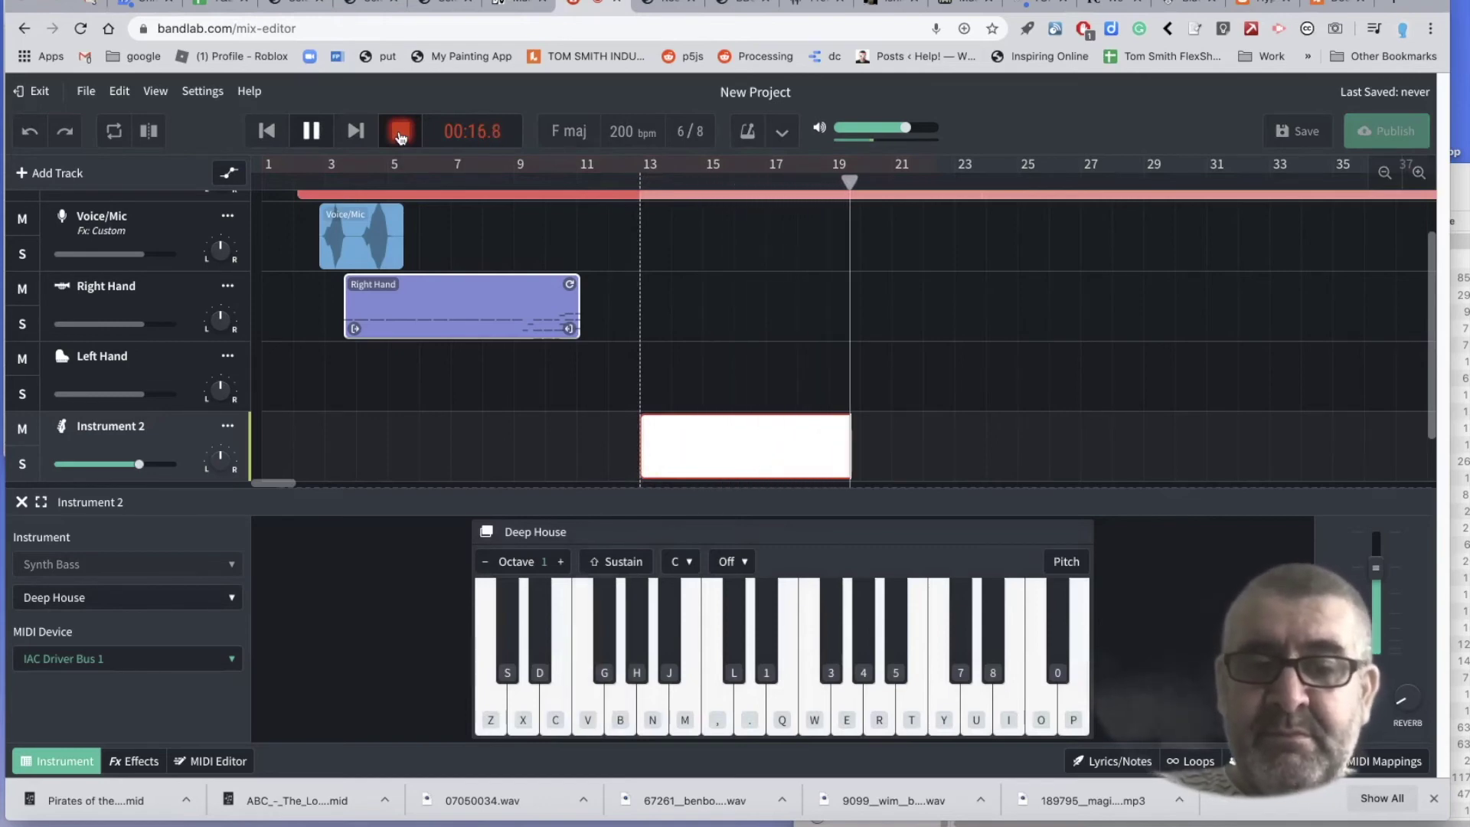
key(b)
key(v)
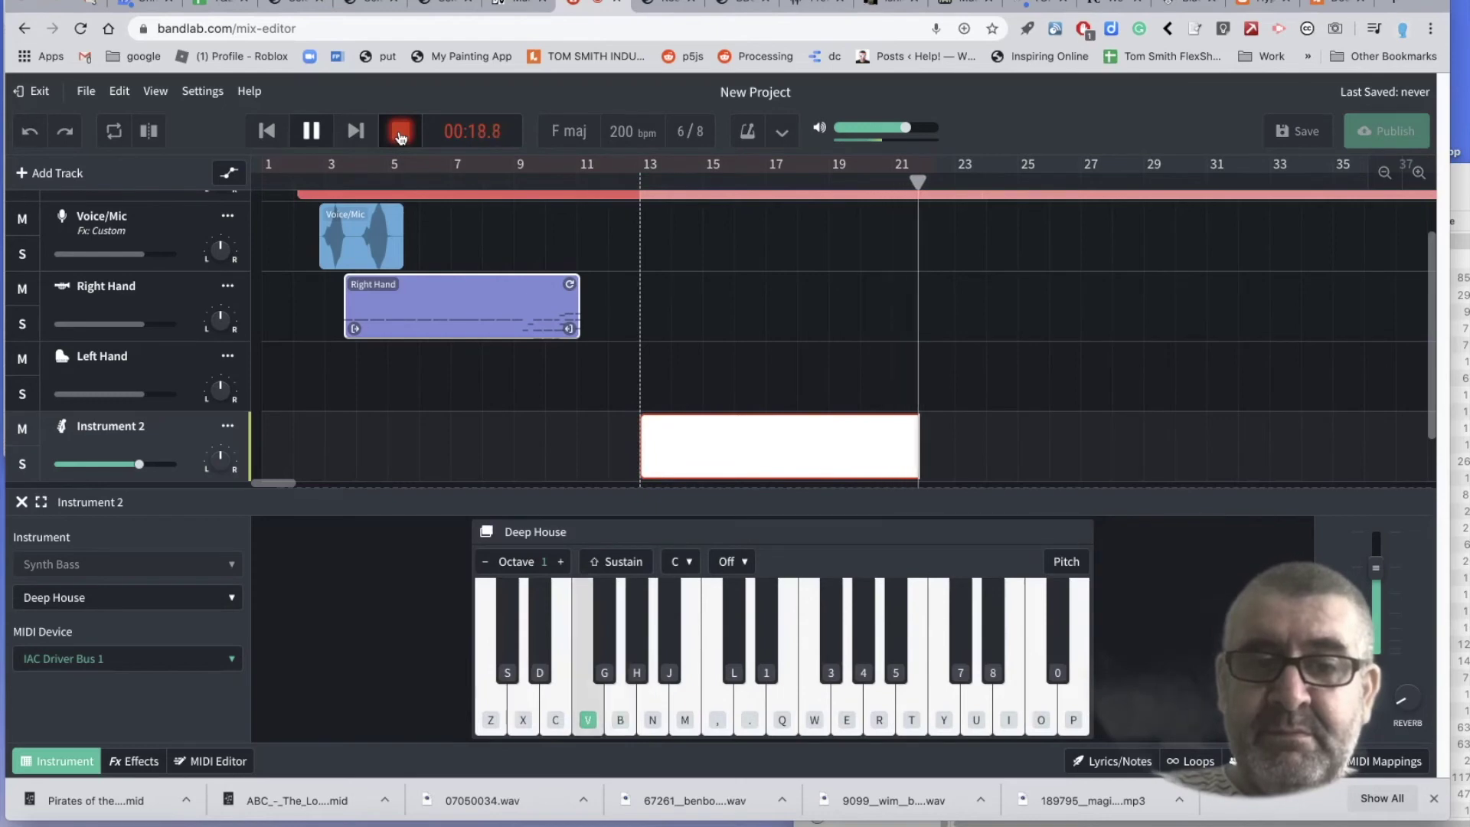
key(b)
key(b)
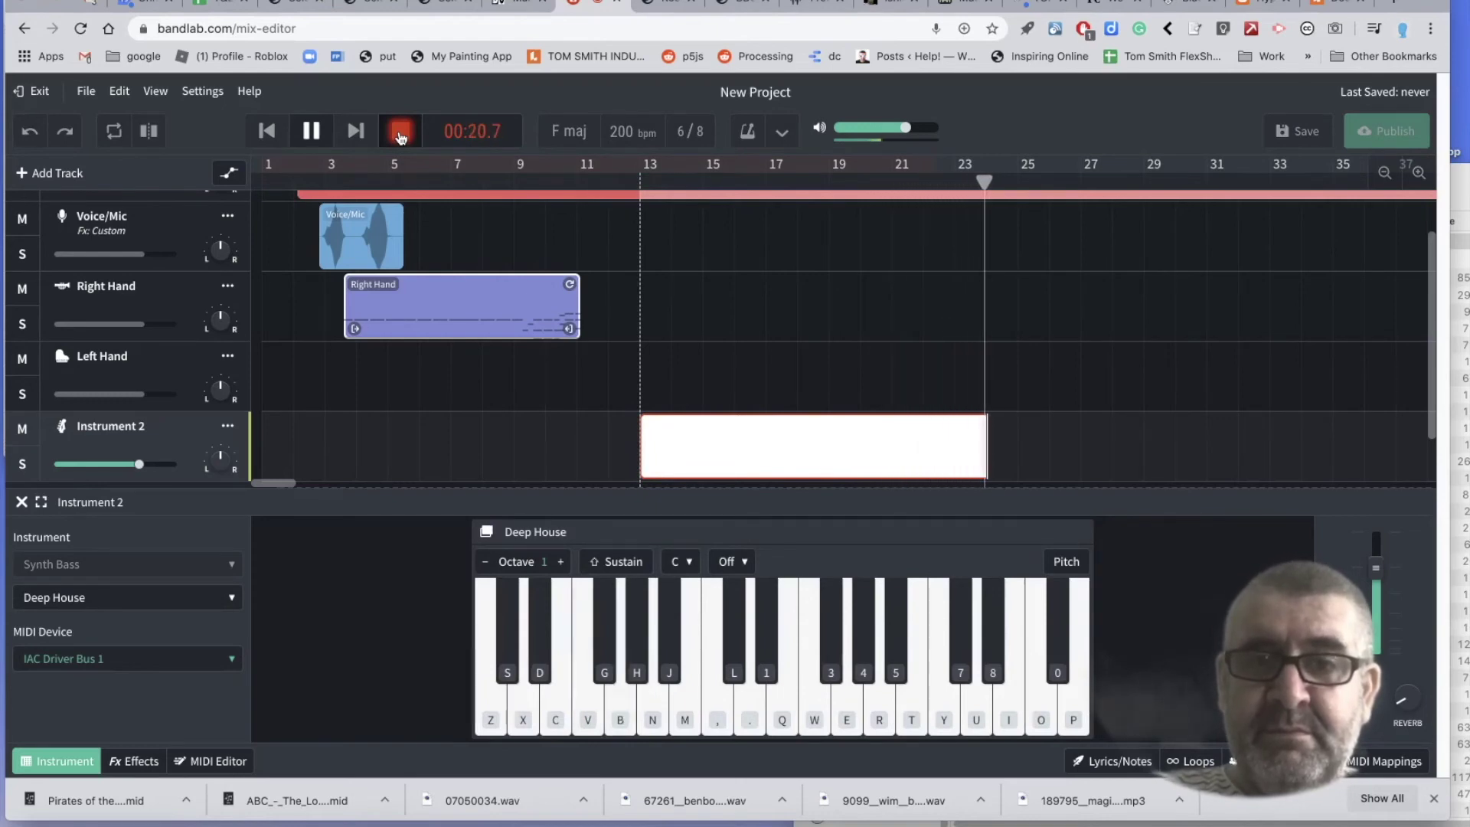
click(395, 134)
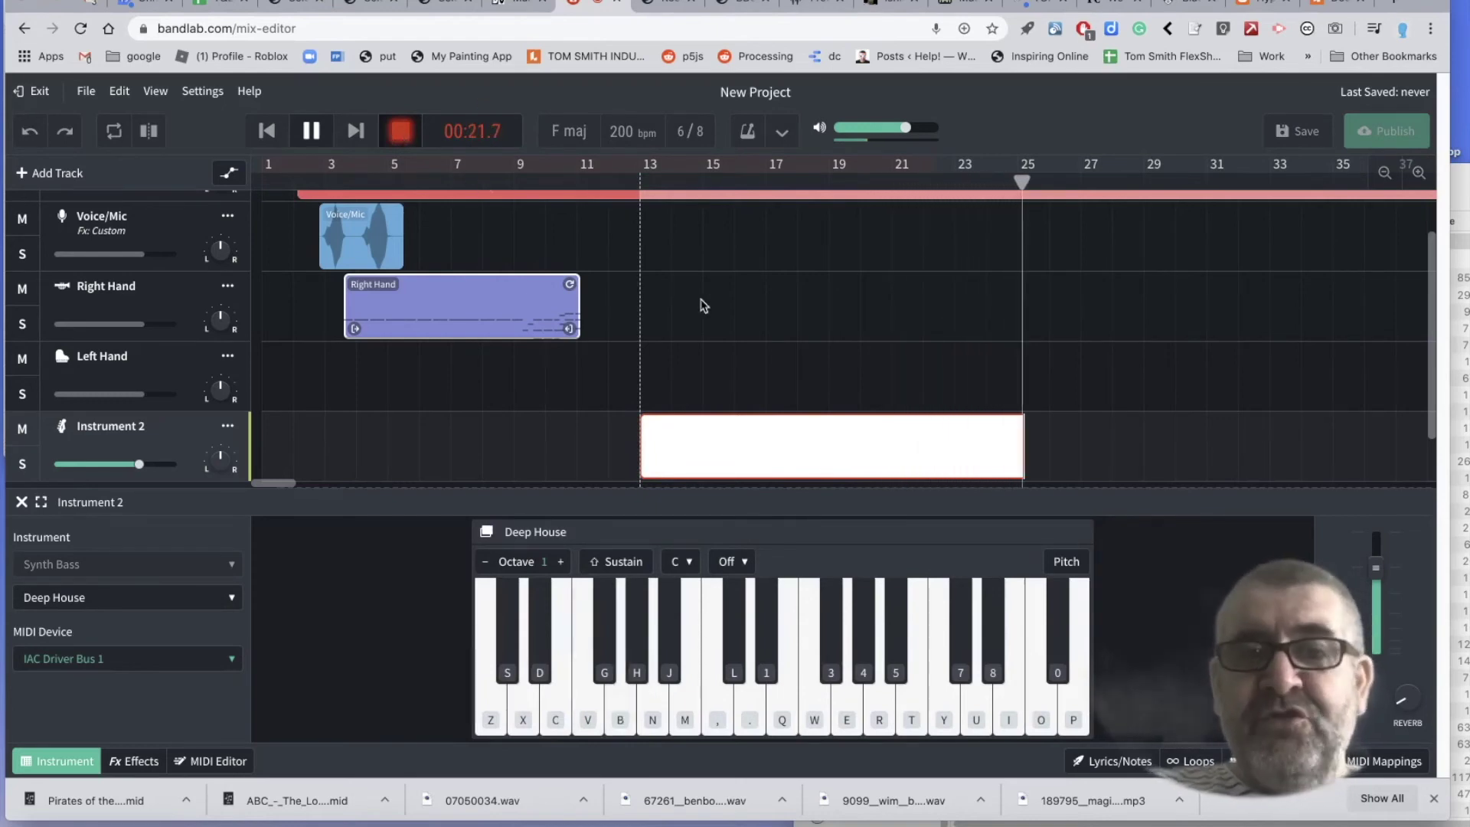
click(797, 317)
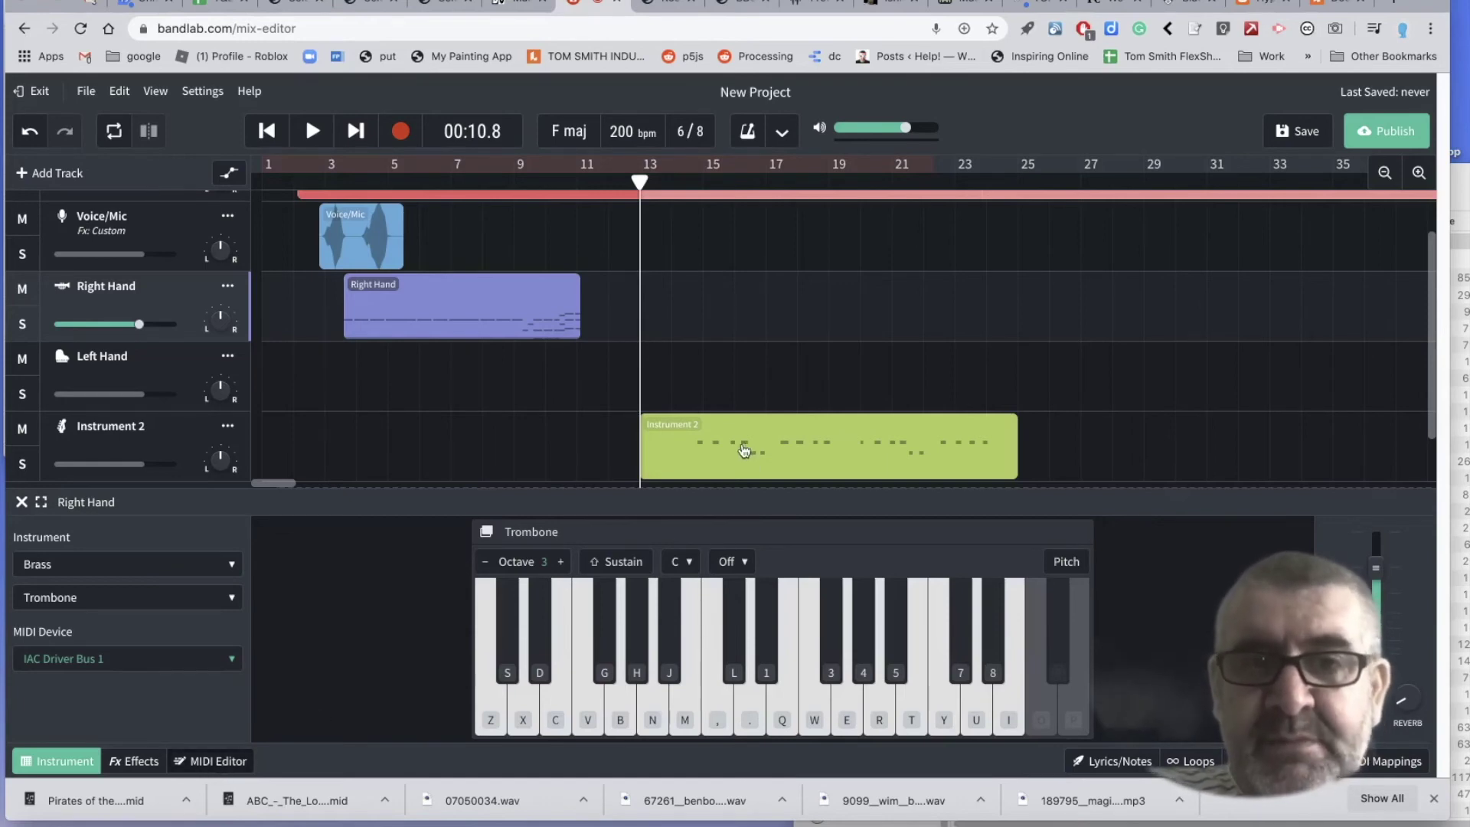
- Open the Instrument 2 bass clip in the MIDI editor, raise one note a step, and quantize to 1/8
click(57, 760)
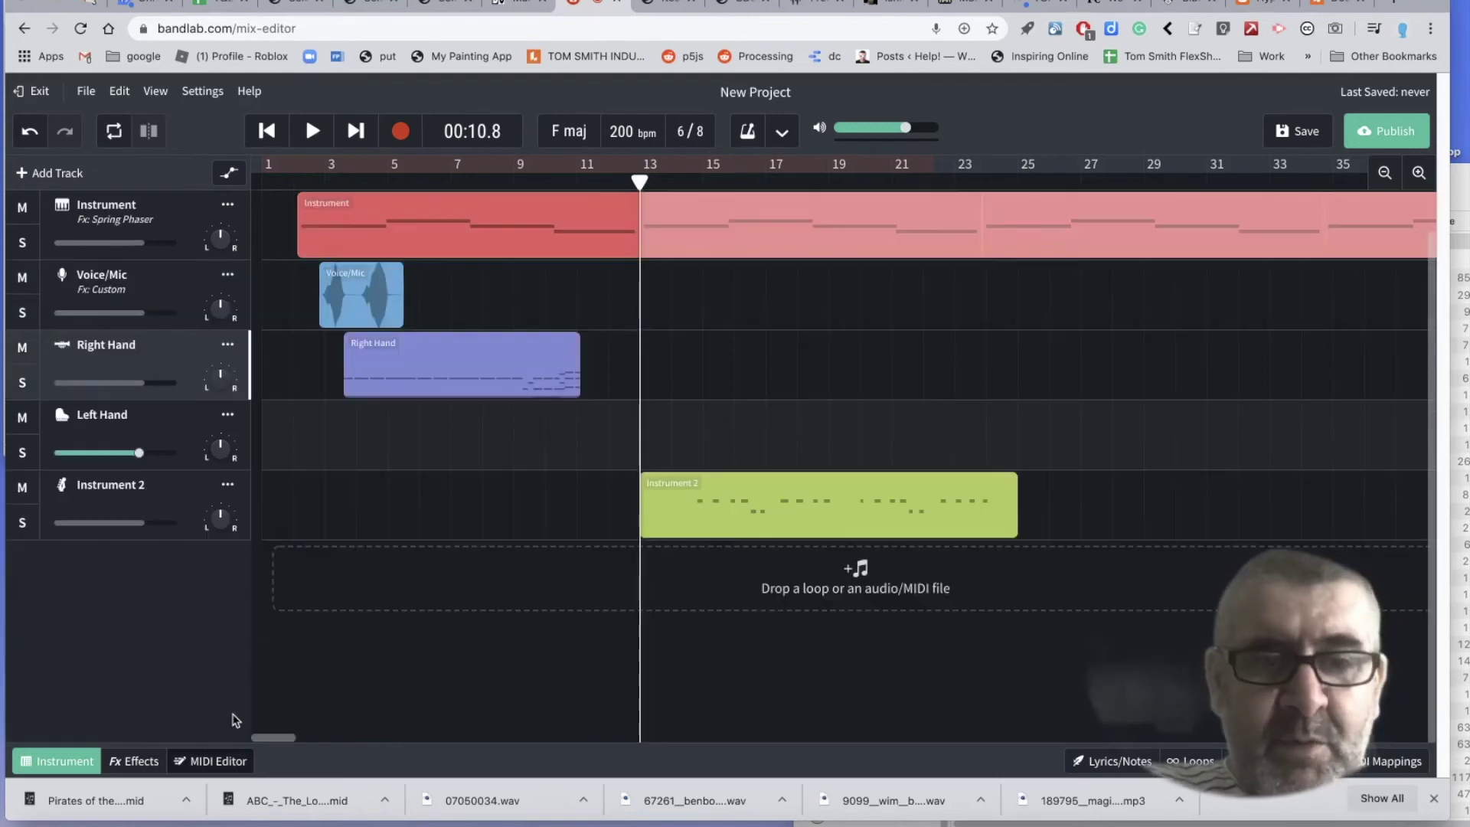
click(718, 517)
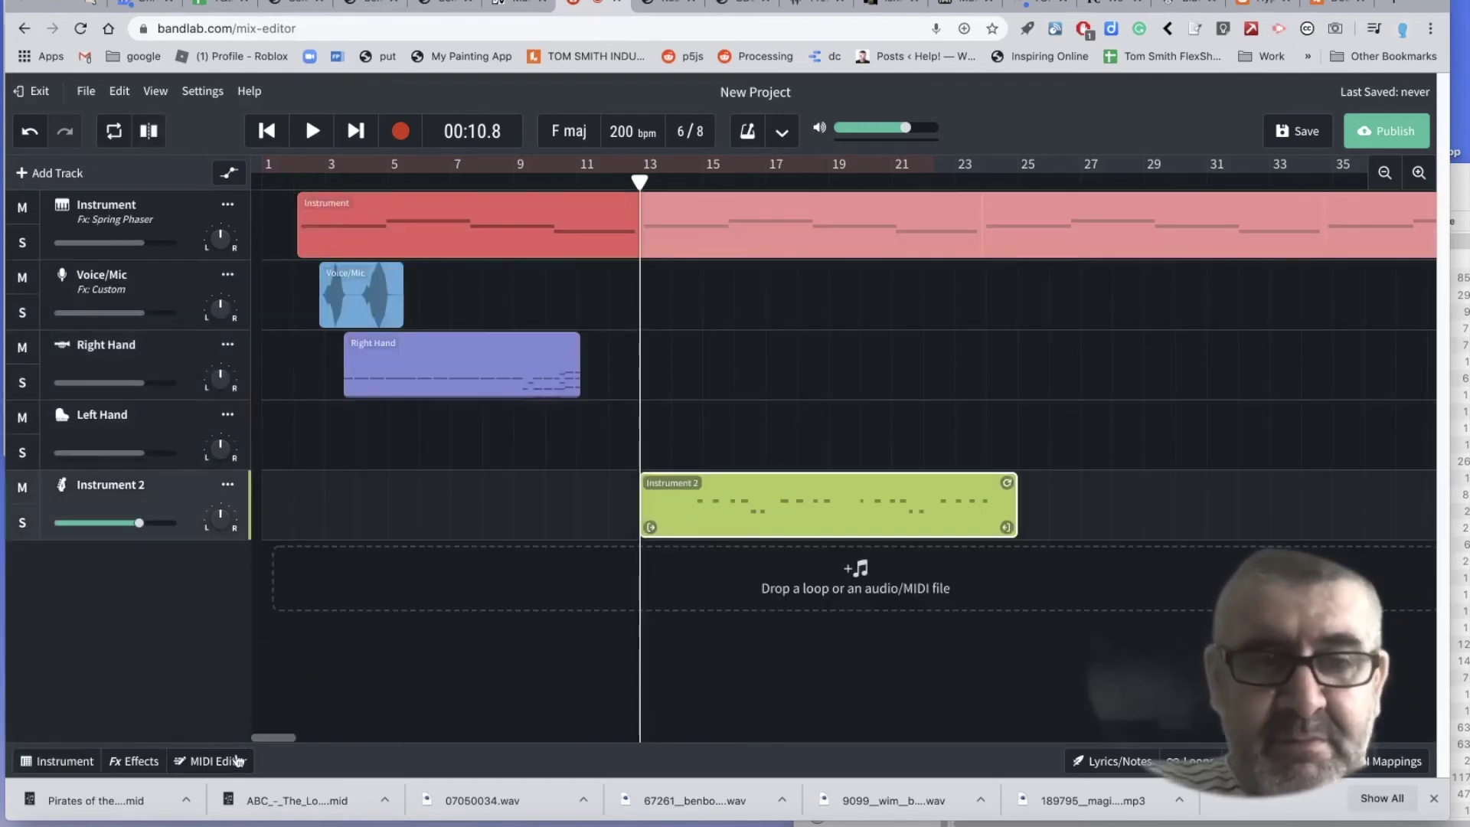
click(220, 762)
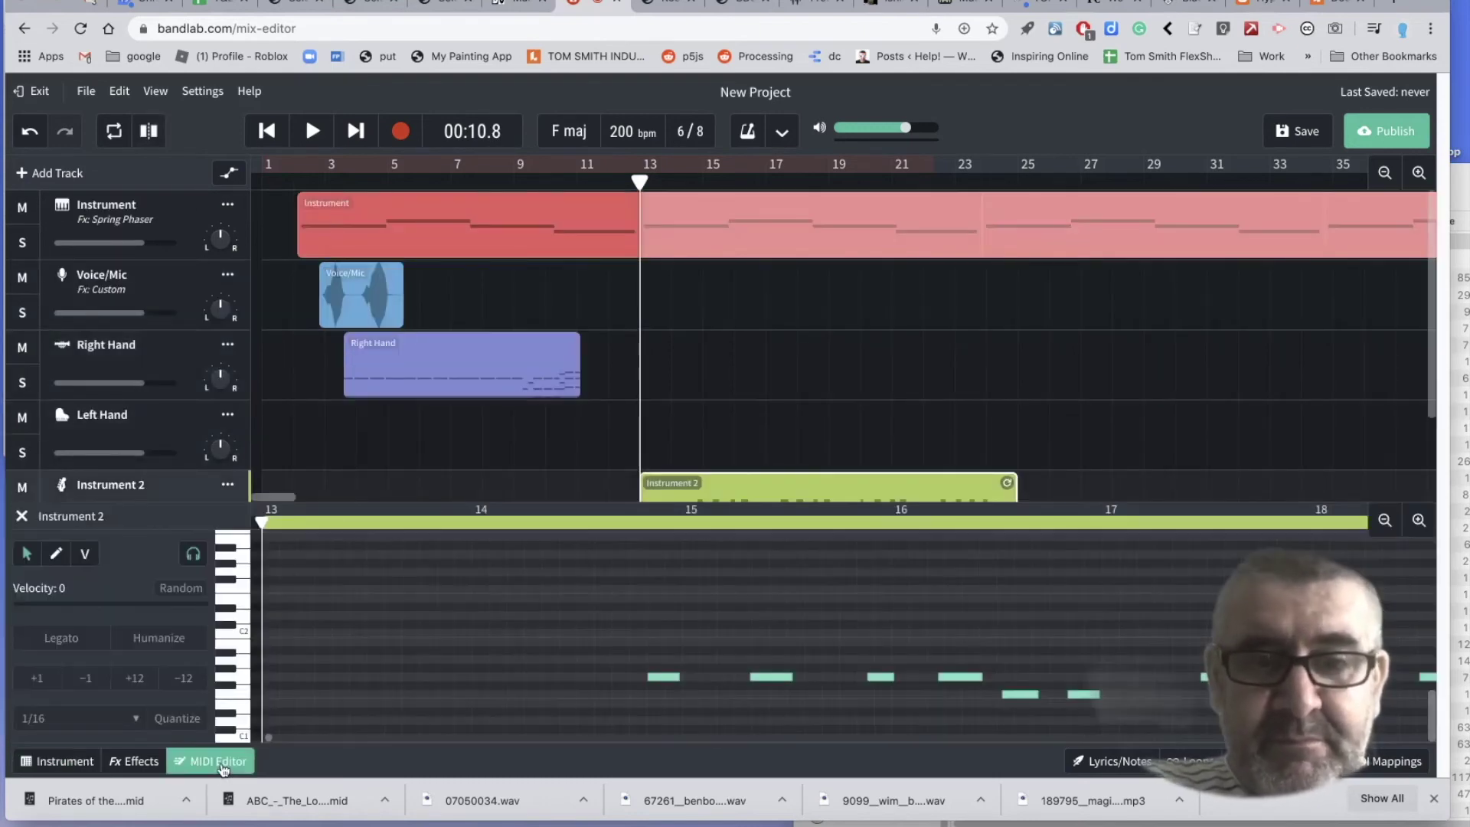
click(665, 679)
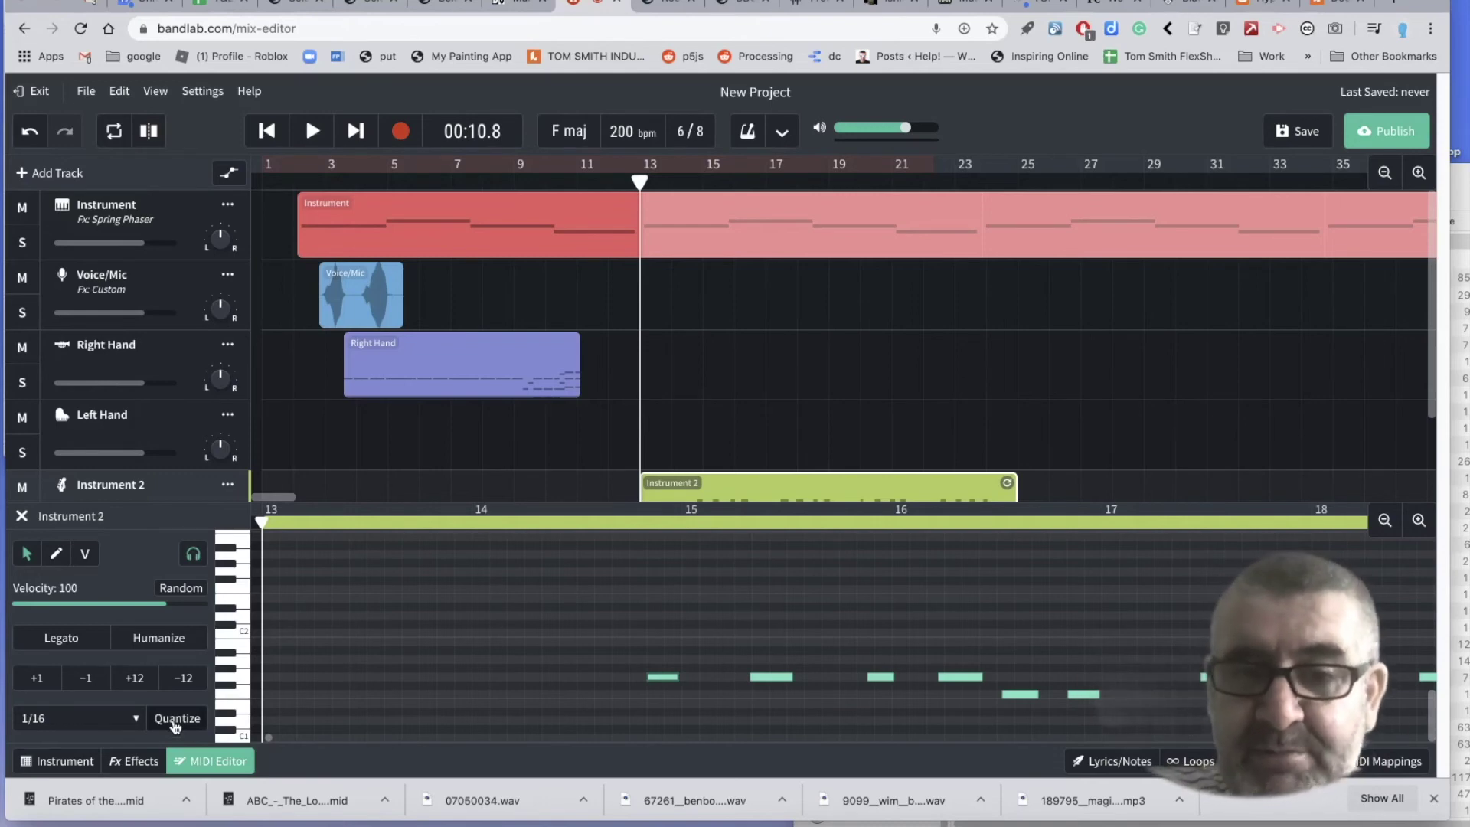
mouse_move(772, 678)
mouse_down()
mouse_move(772, 661)
mouse_move(748, 658)
mouse_move(766, 659)
mouse_up()
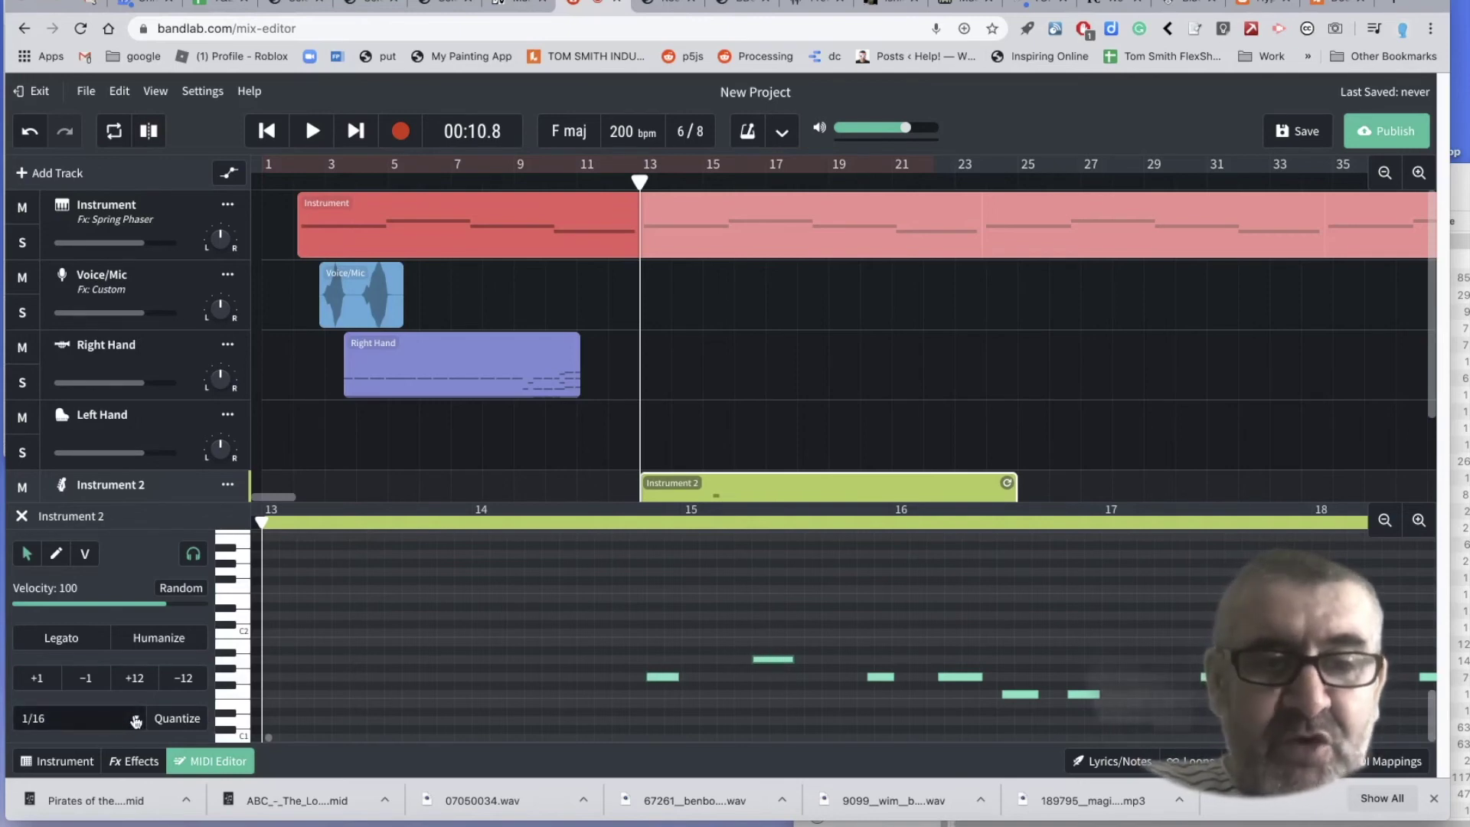
click(135, 722)
click(78, 607)
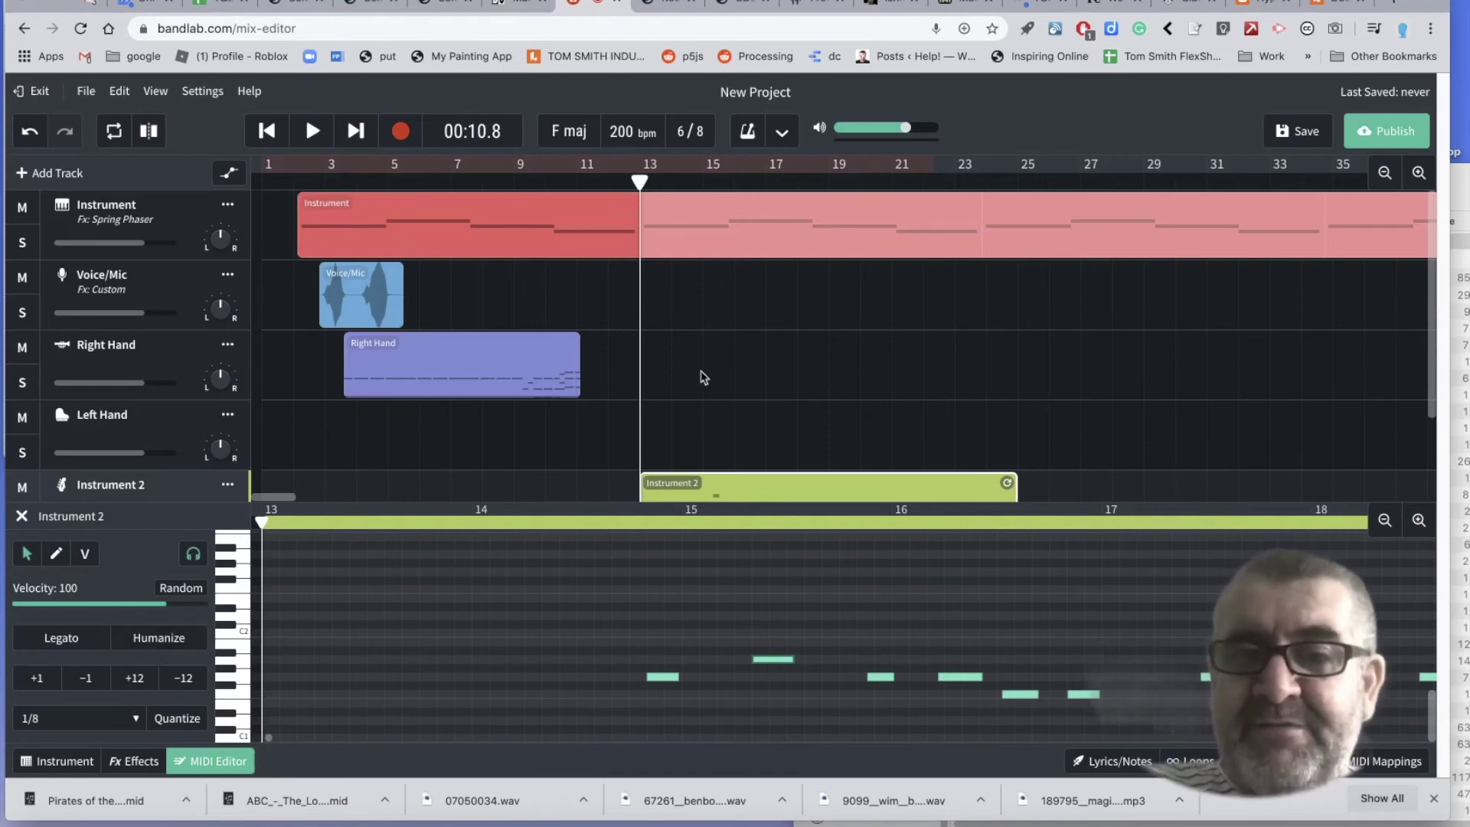
- Trim the looped pink Instrument pad clip so it ends around bar 21 instead of bar 71
scroll(700, 375, down, 1)
scroll(701, 376, right, 10)
scroll(700, 375, right, 4)
scroll(700, 375, up, 1)
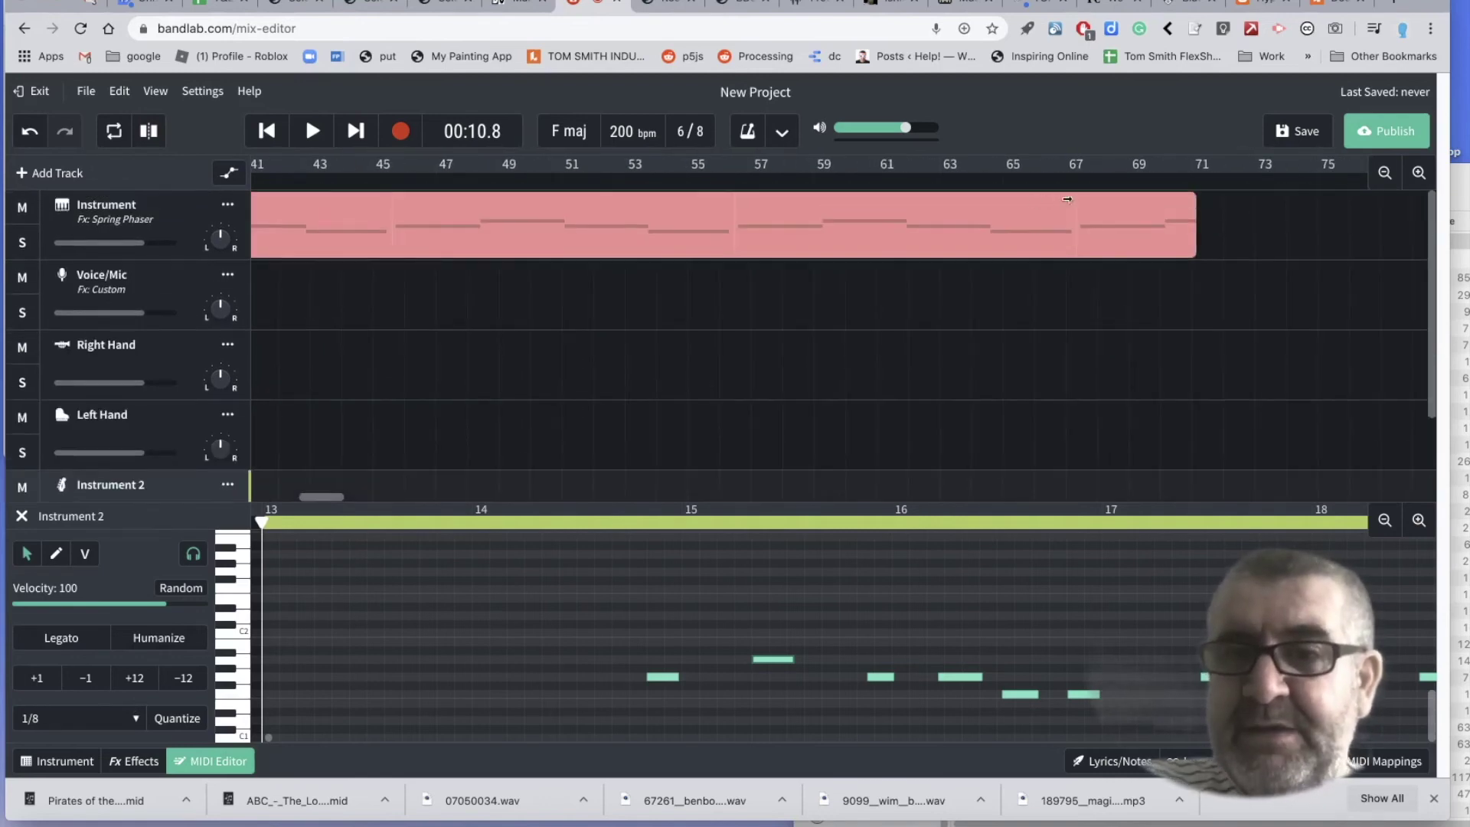
click(1192, 245)
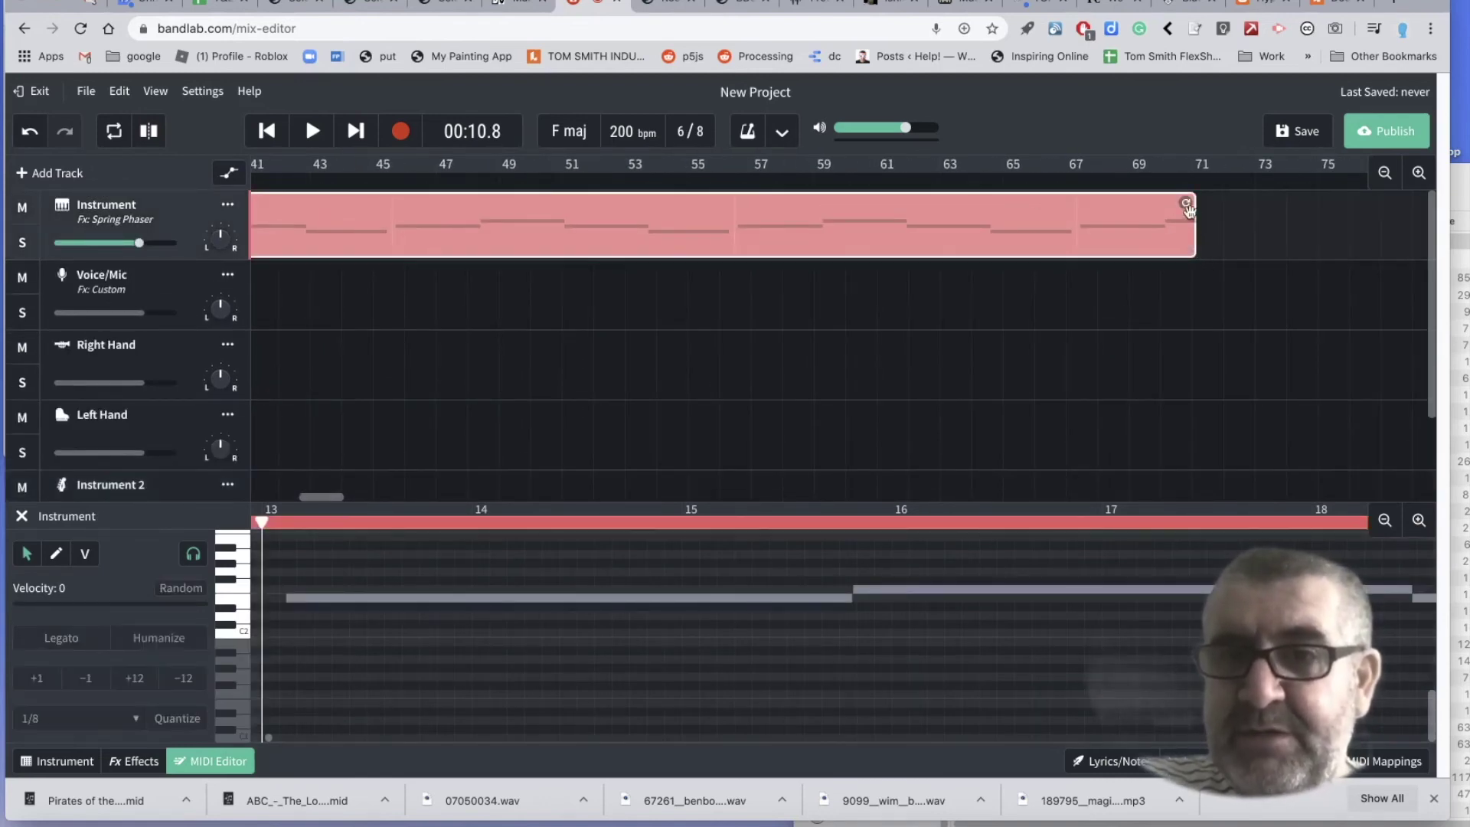
drag(1186, 204, 357, 233)
scroll(357, 233, left, 5)
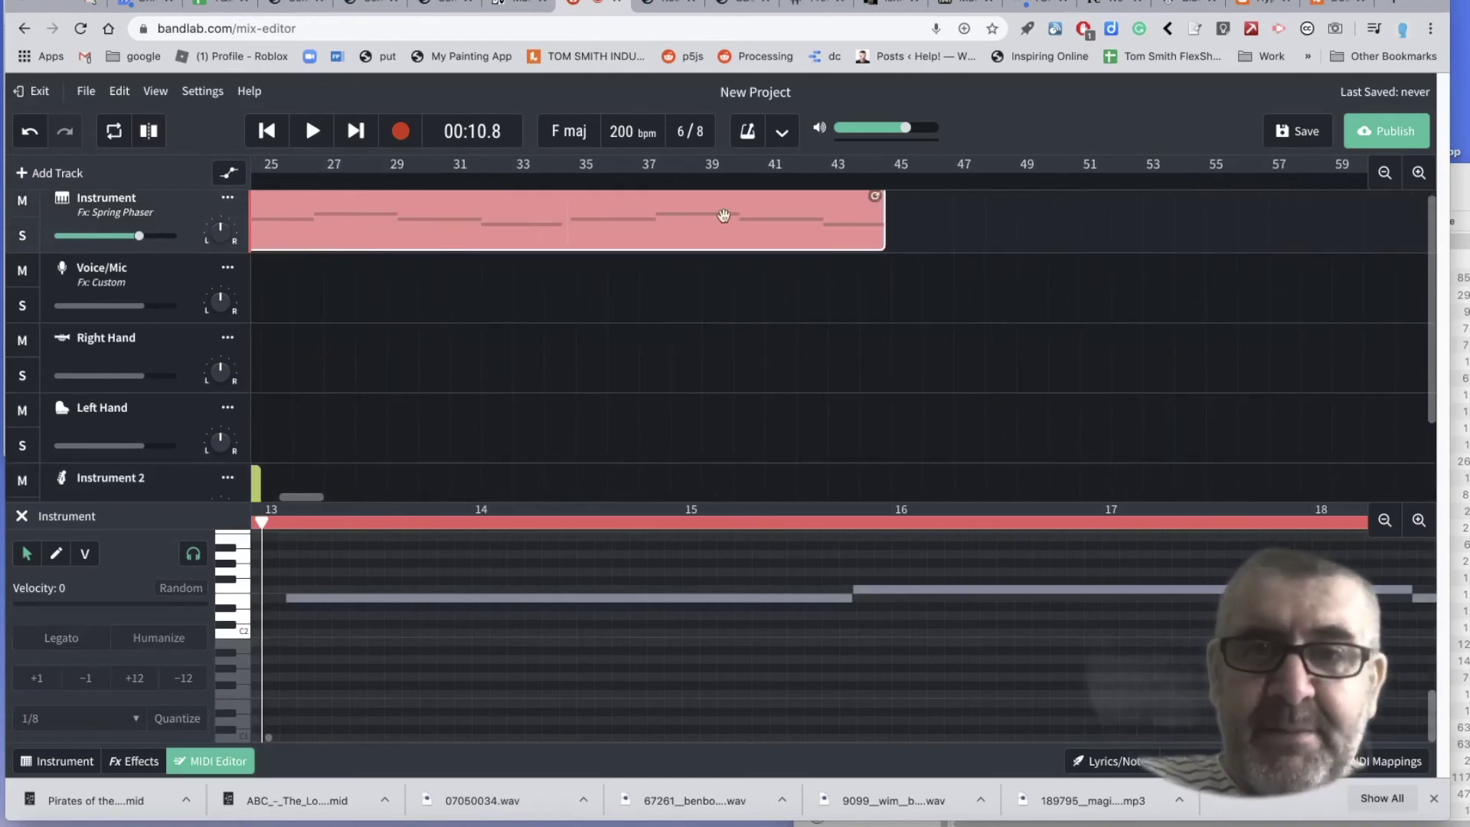
drag(874, 198, 292, 223)
drag(556, 251, 475, 274)
scroll(586, 366, left, 4)
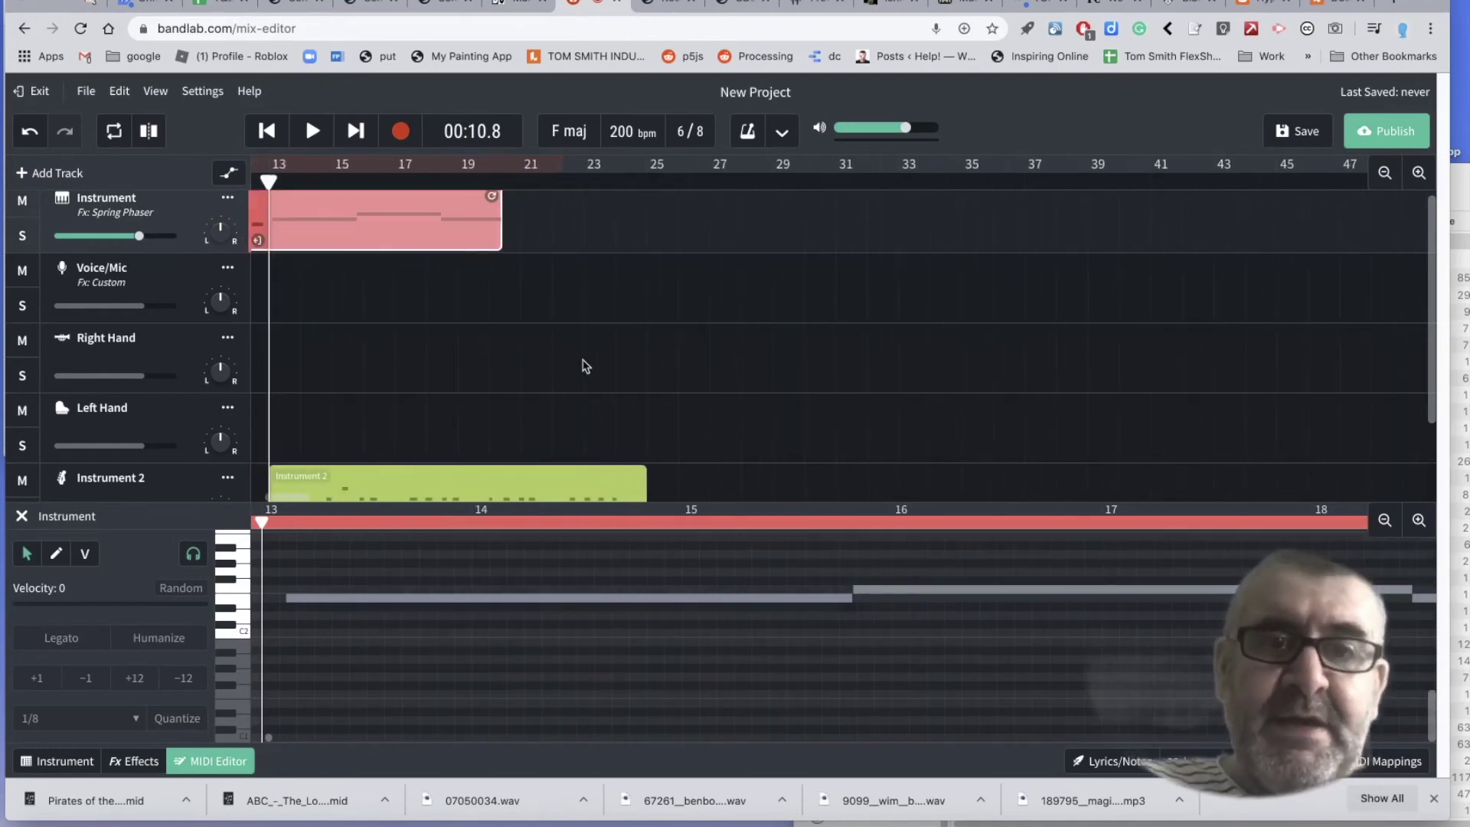
scroll(586, 366, up, 1)
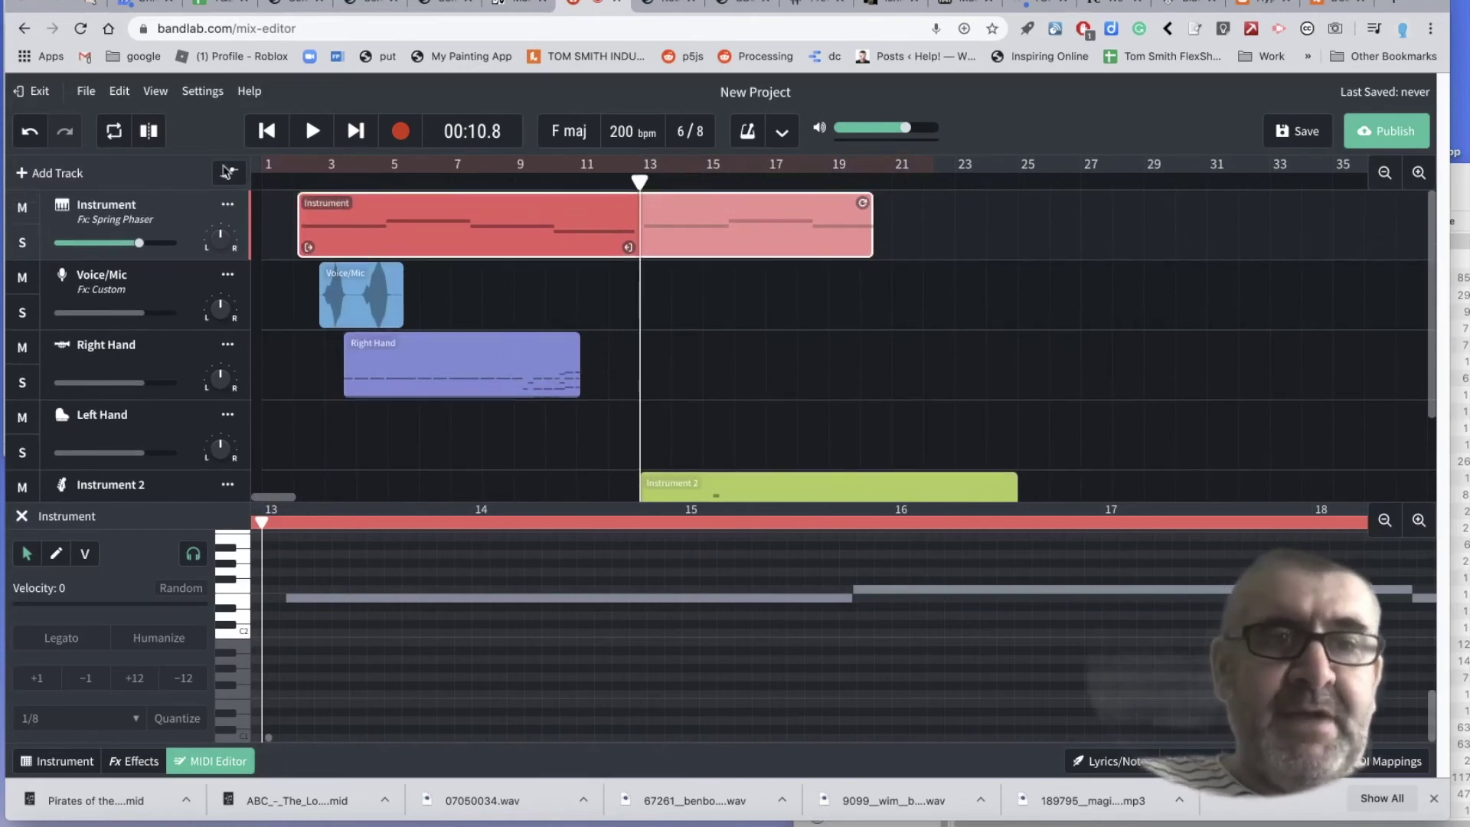
click(84, 93)
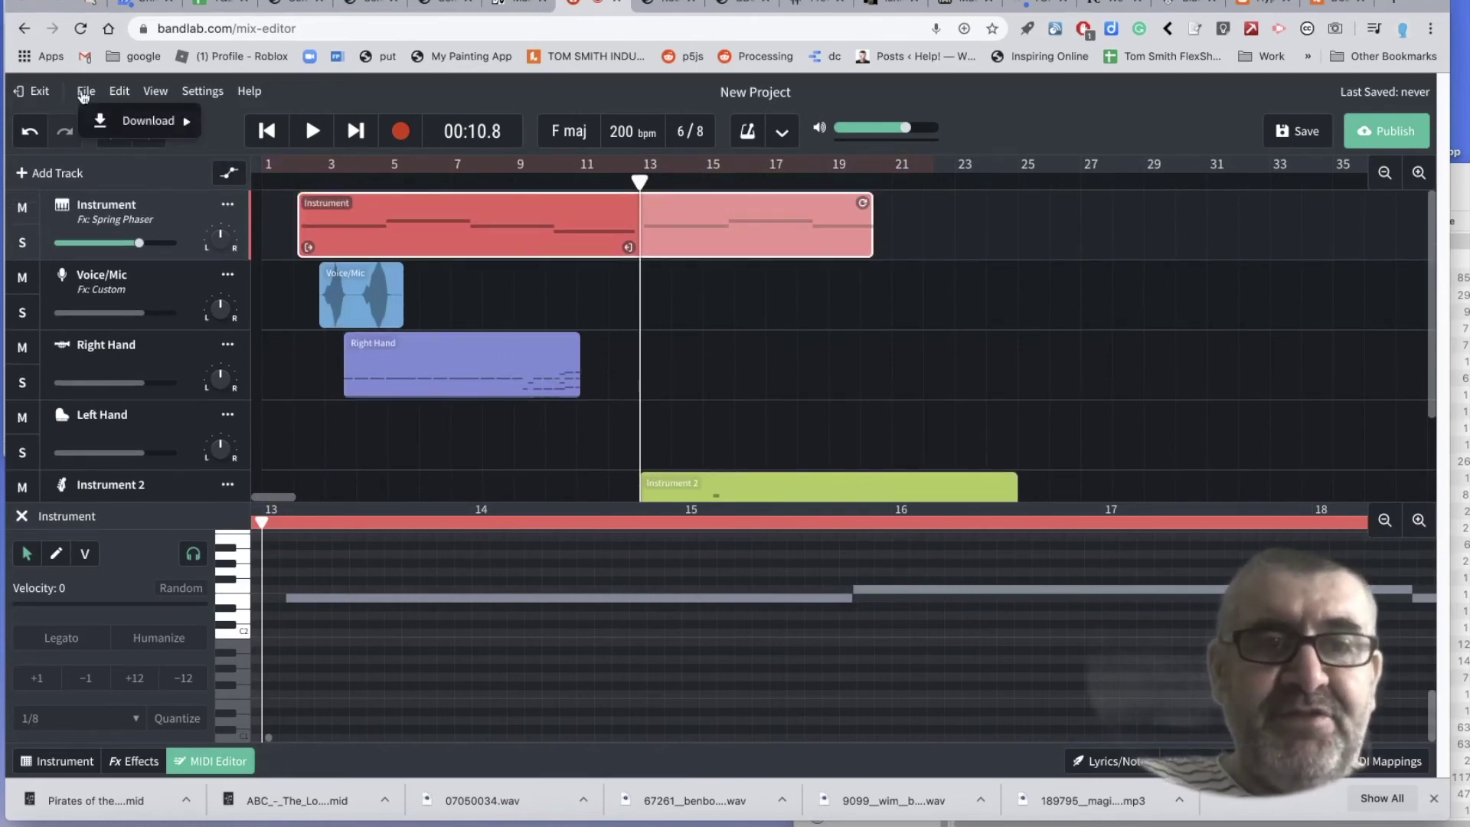
- Change the project title from New Project to 'Pirates of the Weird'
click(83, 92)
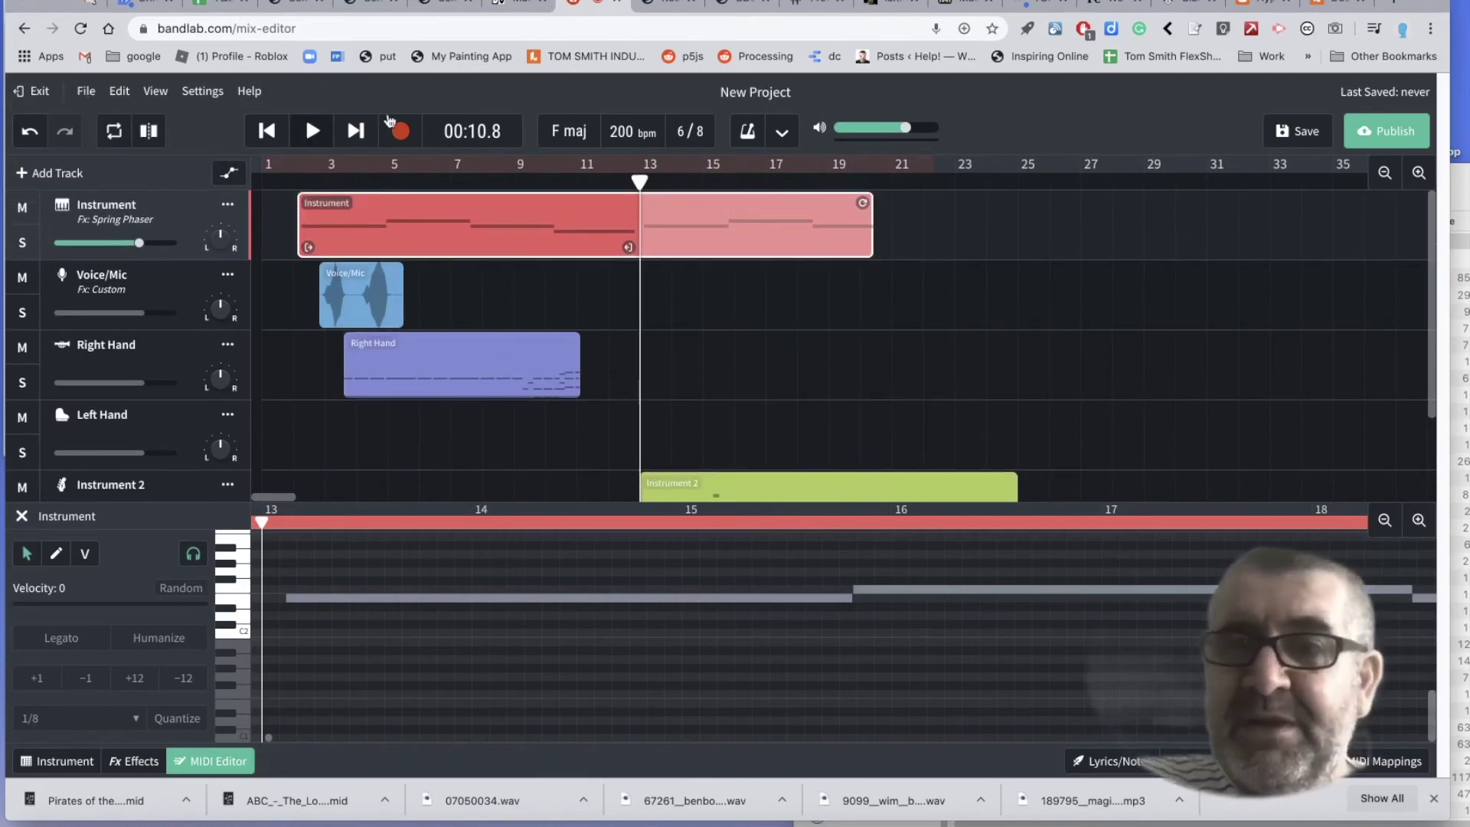
drag(811, 93, 701, 92)
text(Pira)
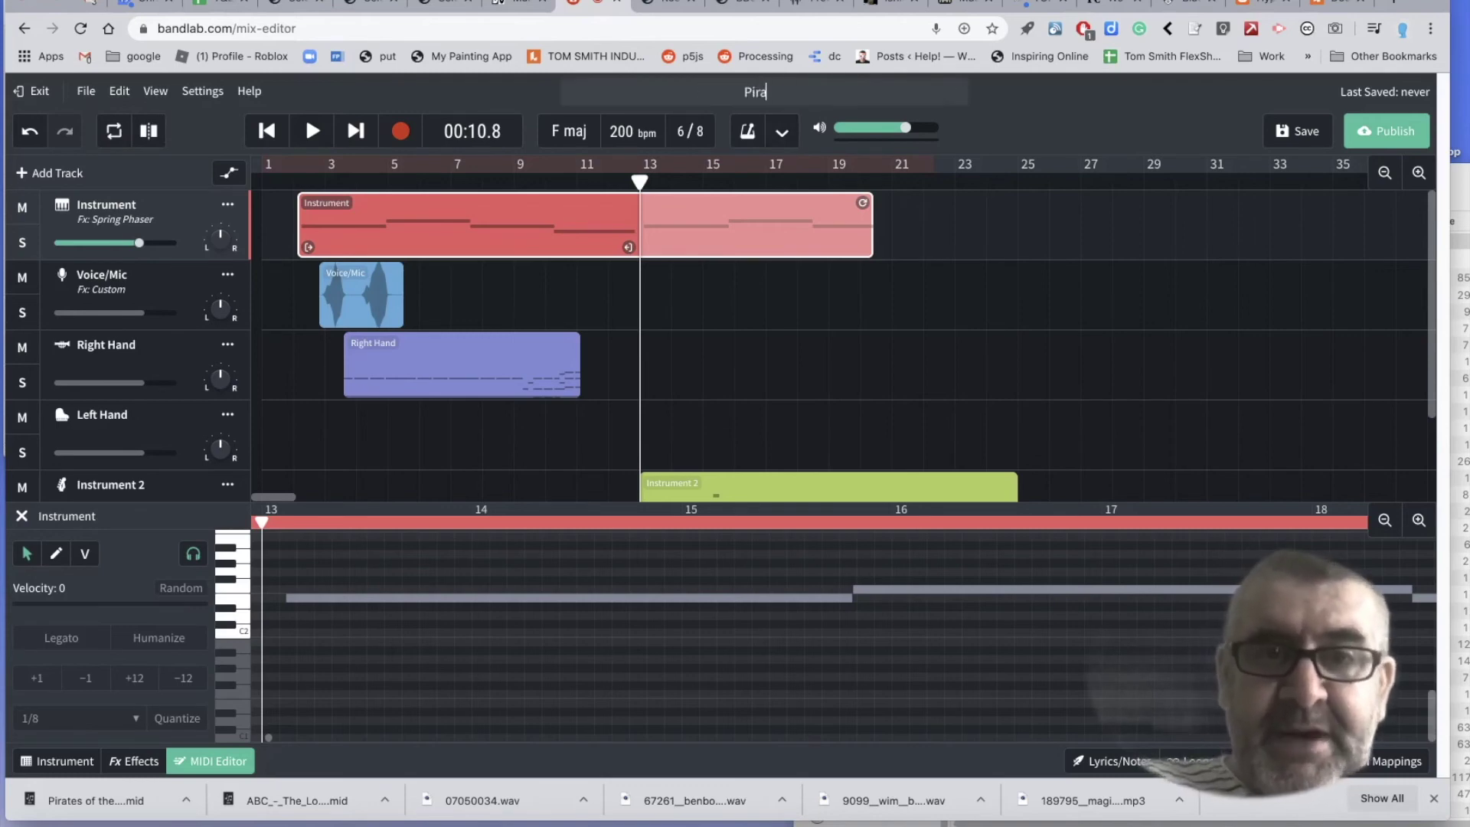
text(tes of the W)
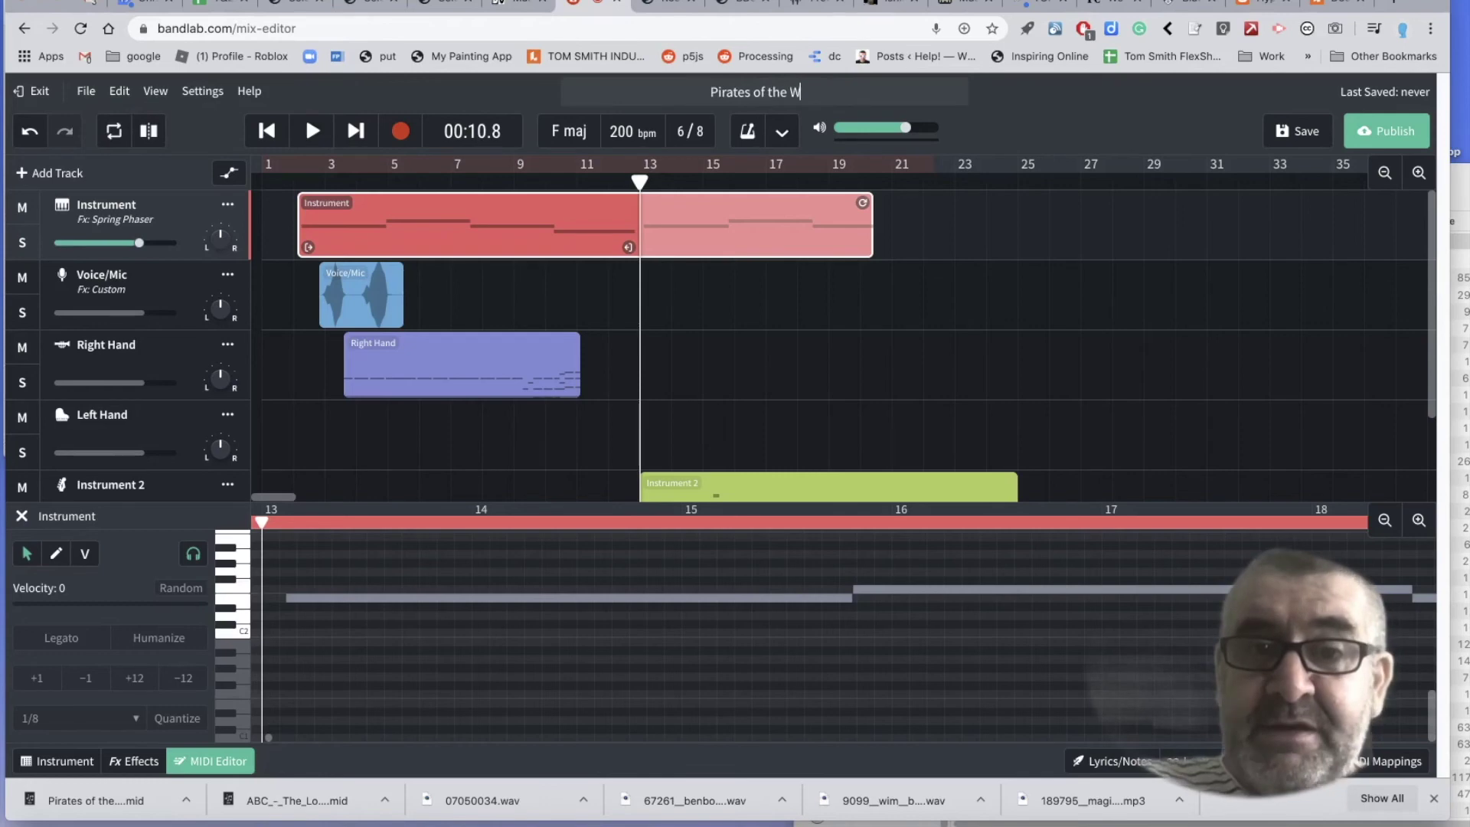
text(eird)
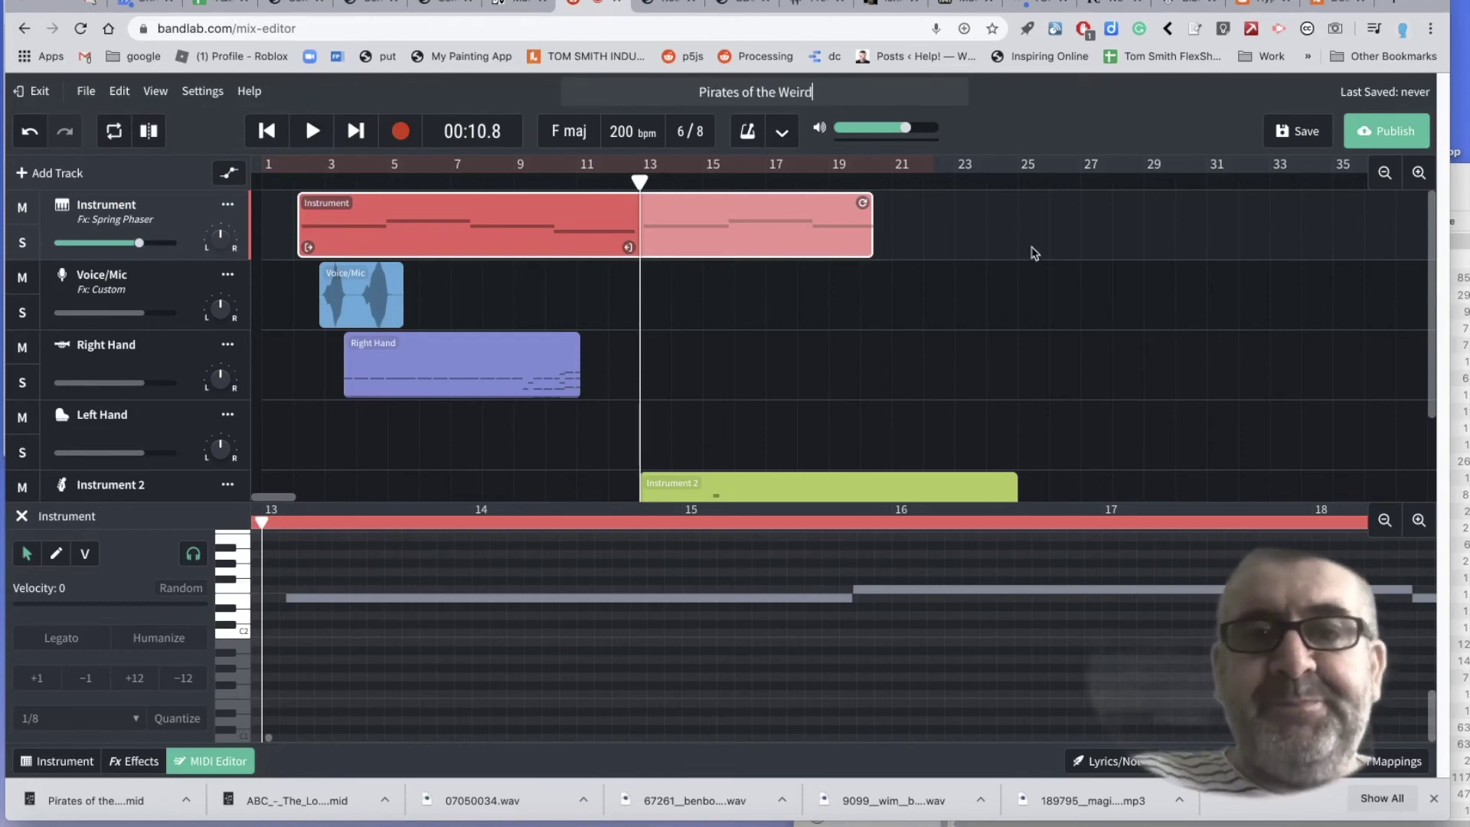
click(1033, 252)
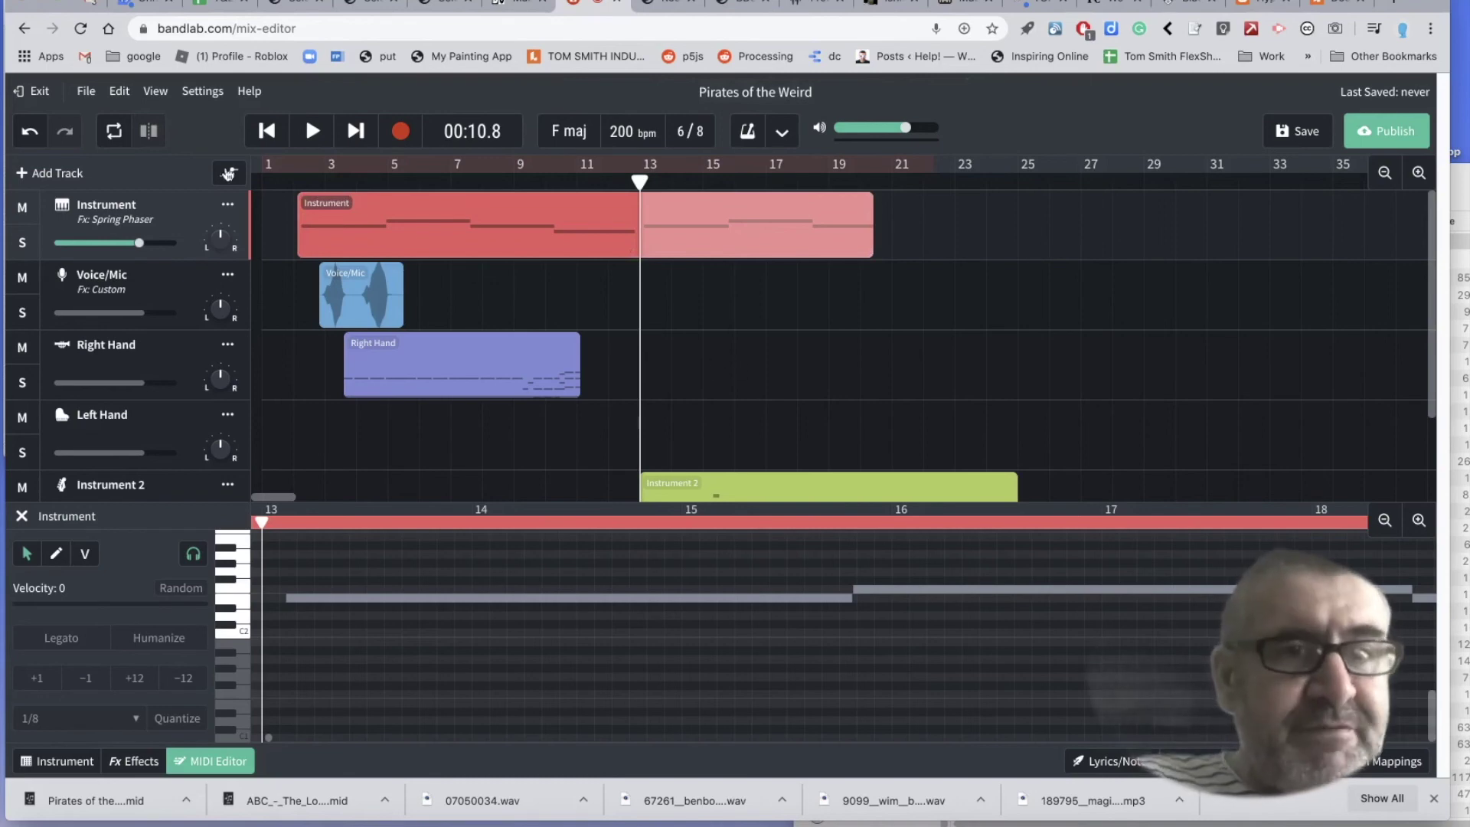
click(86, 92)
- Export the whole song via Download > Mixdown As as a Medium Quality MP3
mouse_move(168, 121)
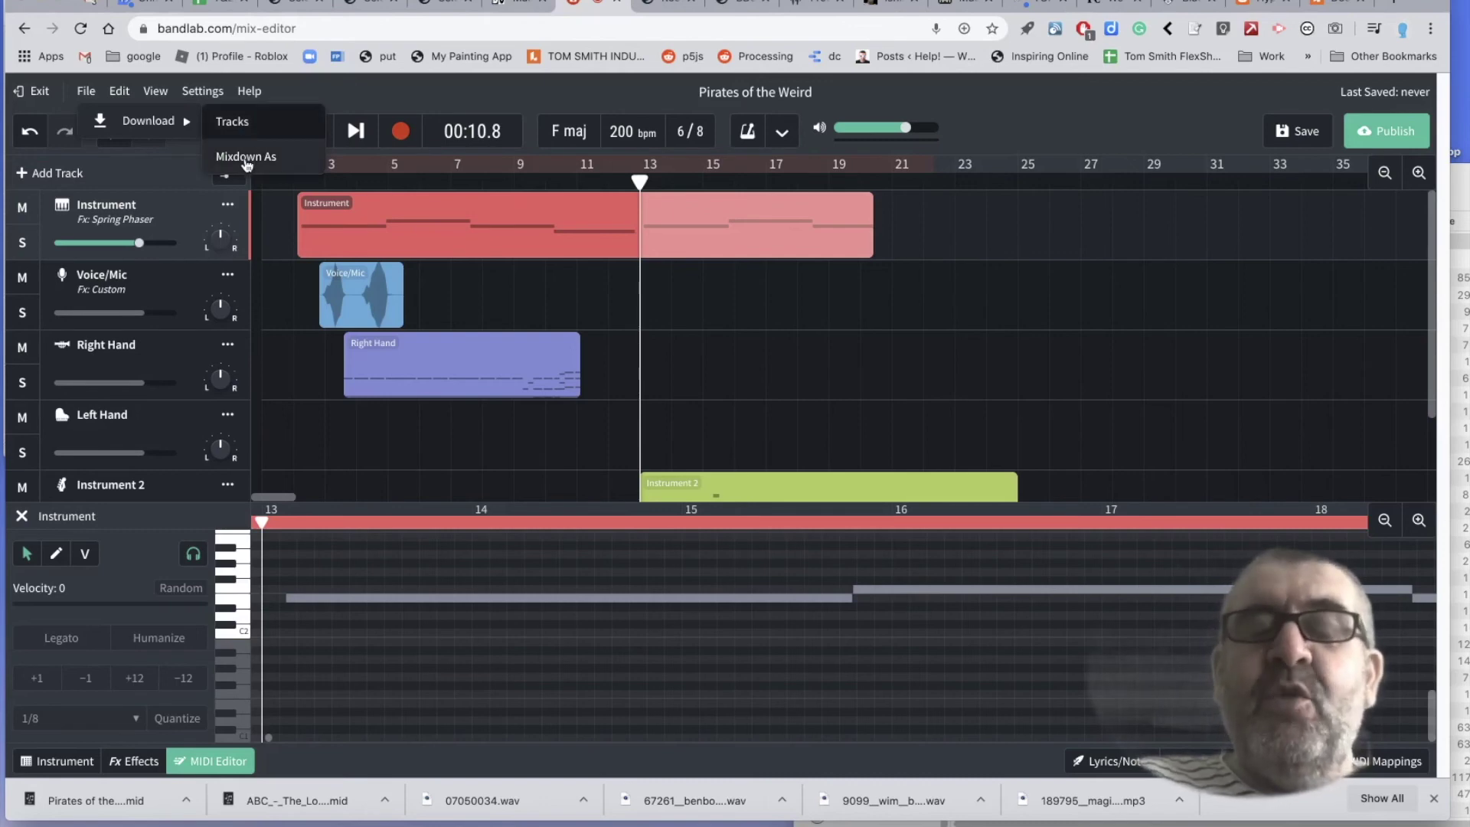
click(247, 158)
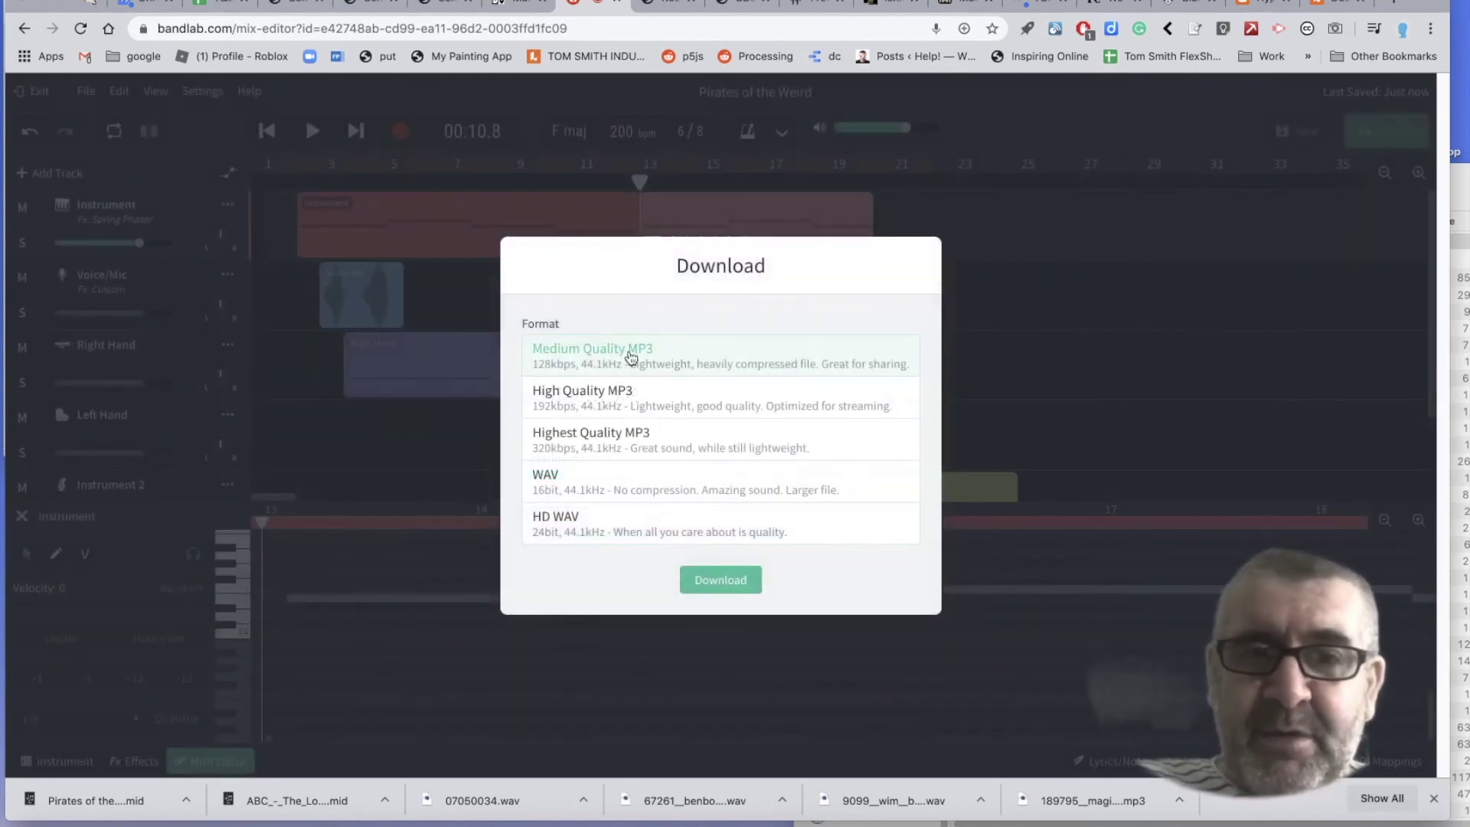
click(712, 581)
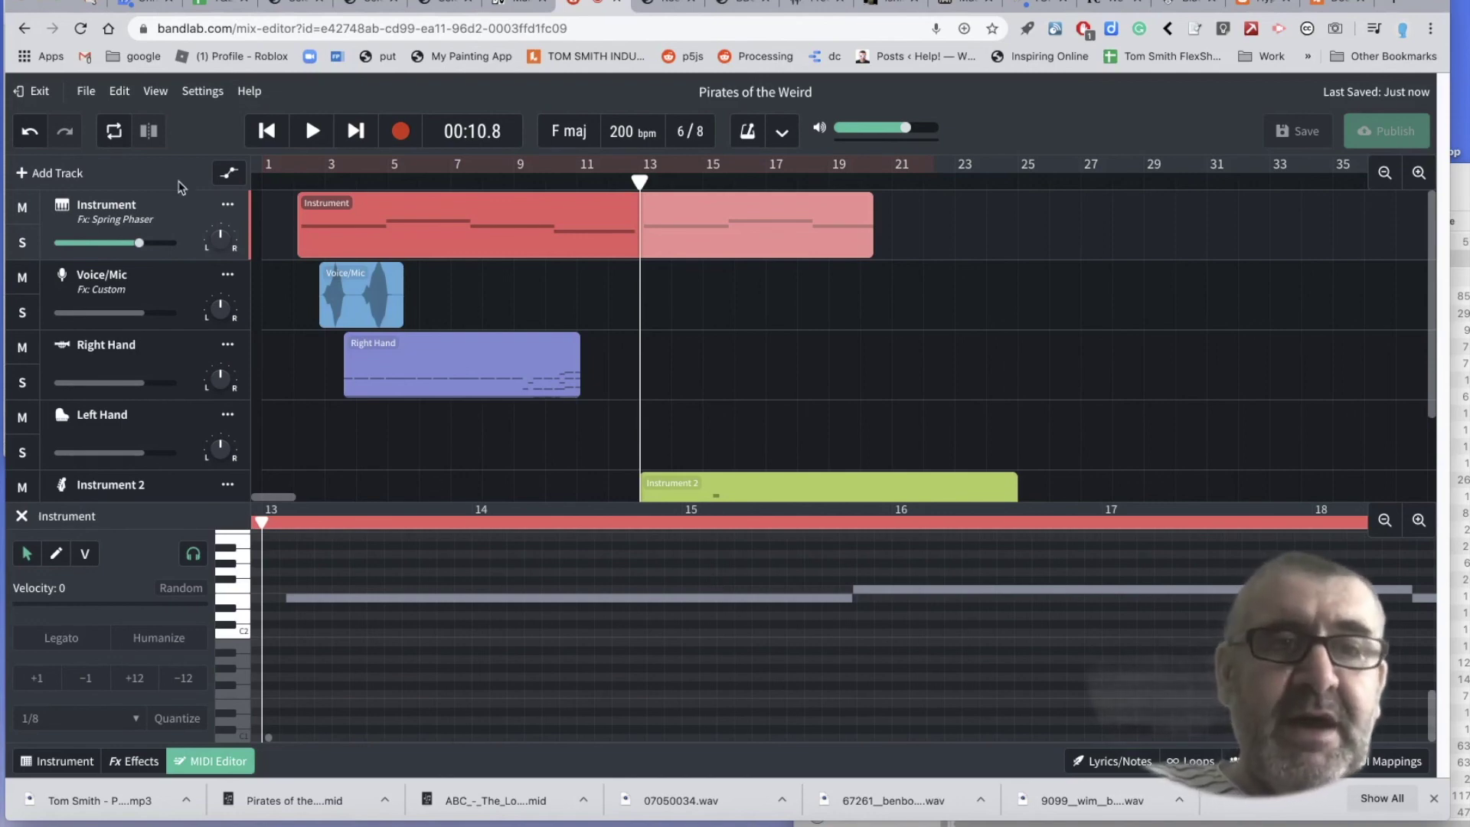
- Reopen the download options to show the Tracks and Mixdown As choices
click(86, 93)
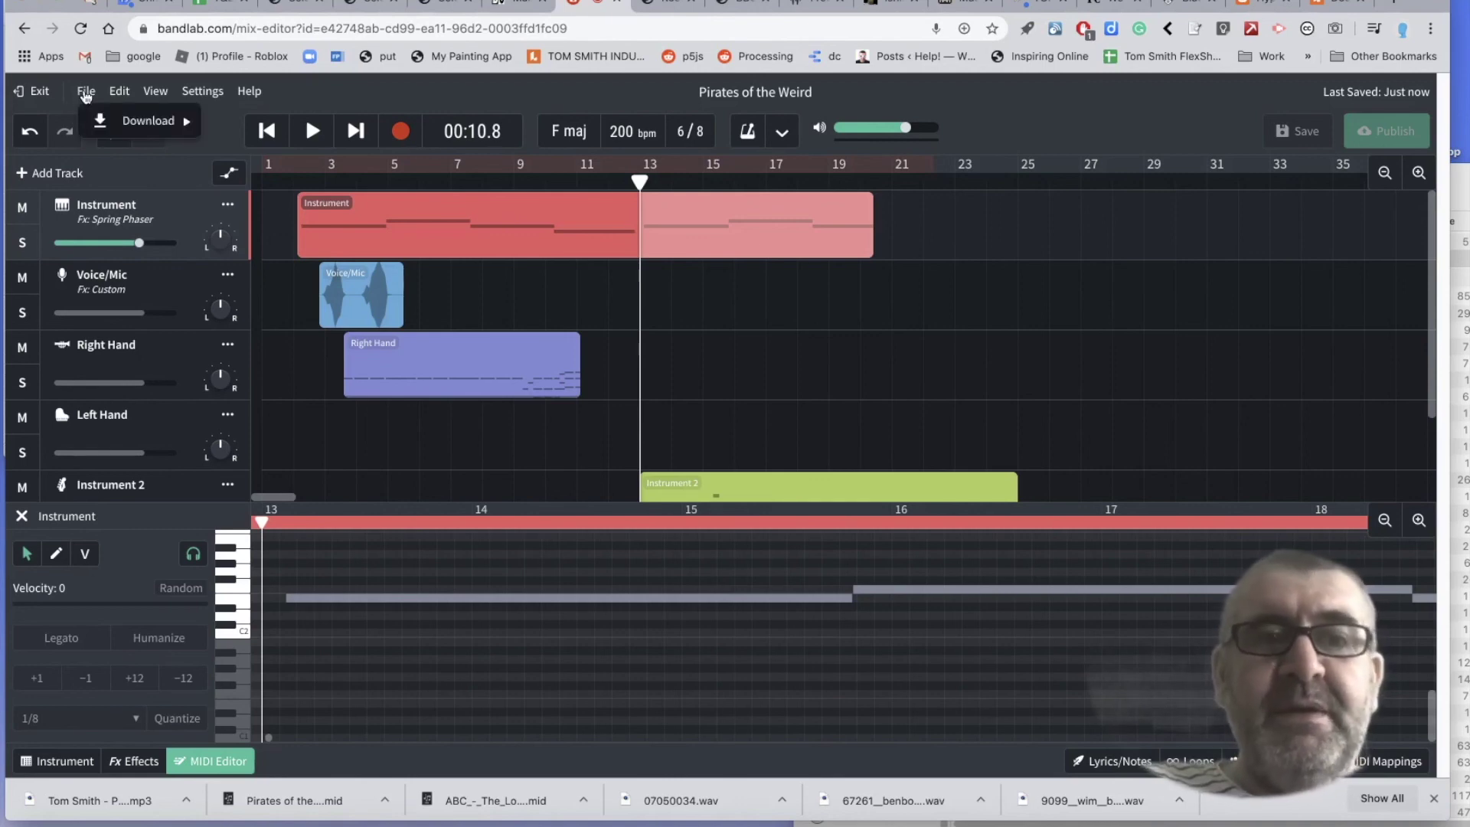
mouse_move(88, 125)
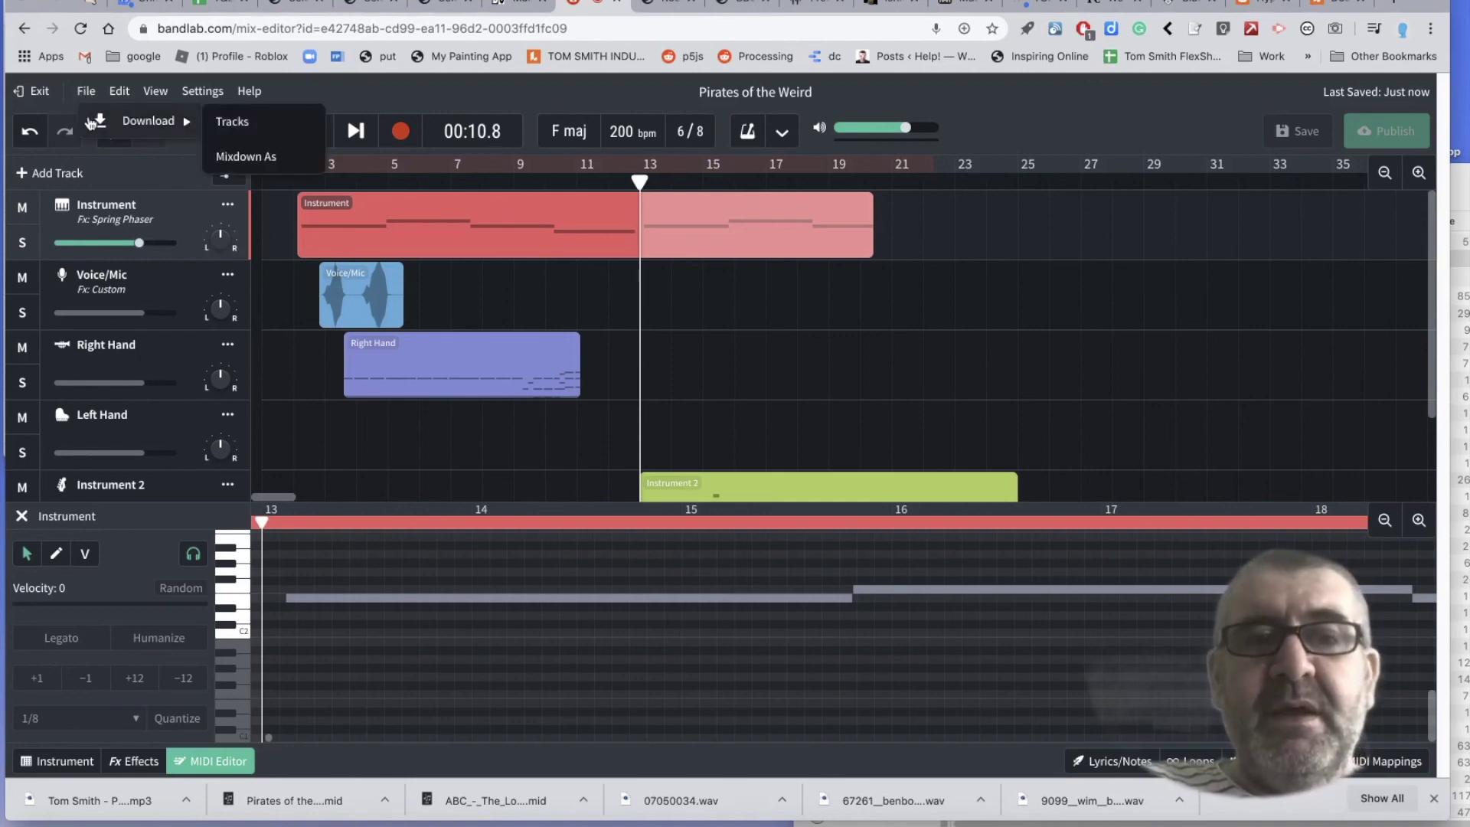